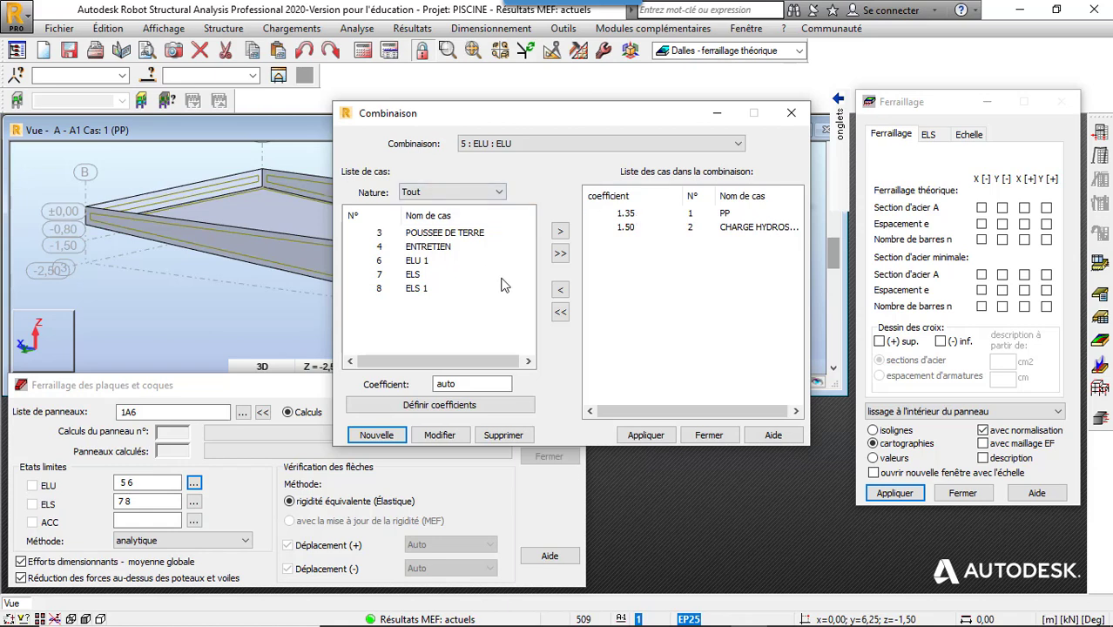
# Review the cases and coefficients of load combination 6 (ELU 1), then close the combination definition.
pyautogui.click(537, 146)
pyautogui.click(540, 169)
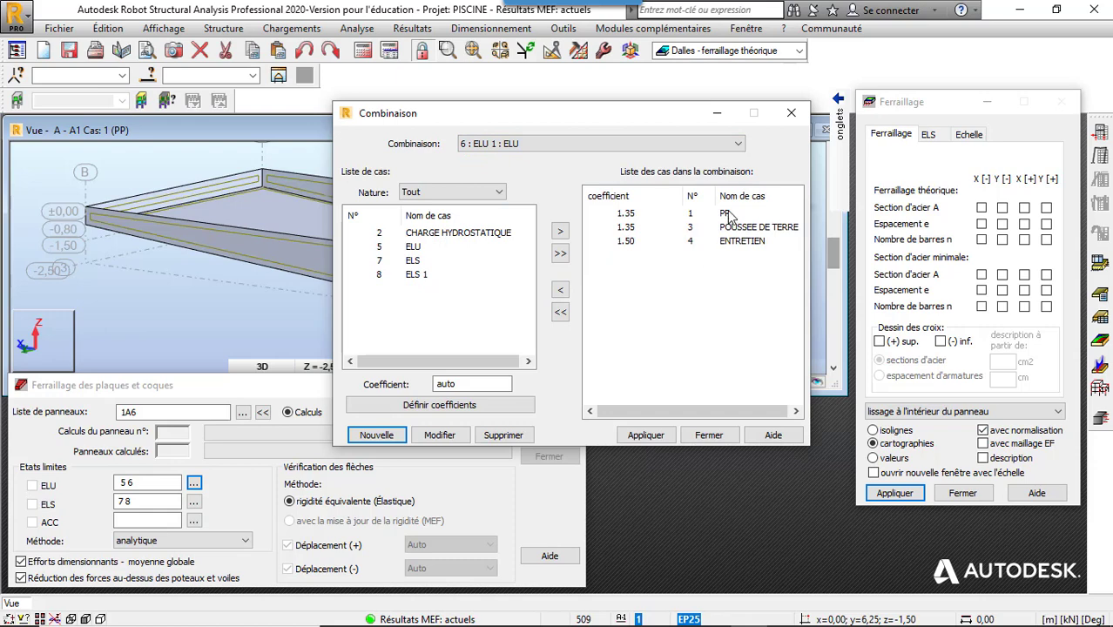
pyautogui.click(790, 116)
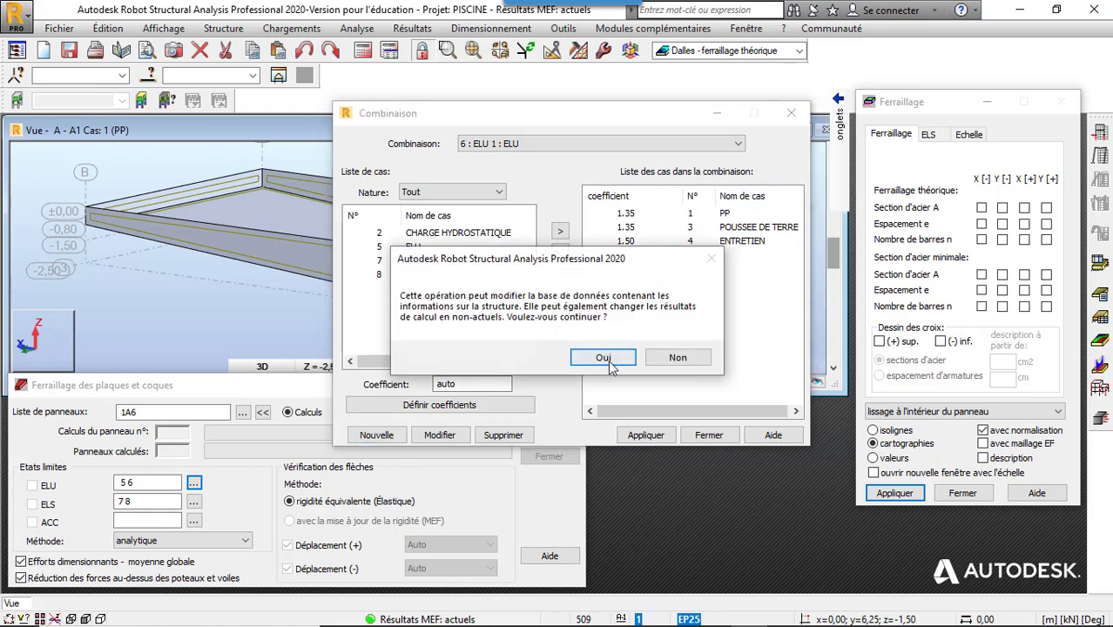
pyautogui.click(602, 358)
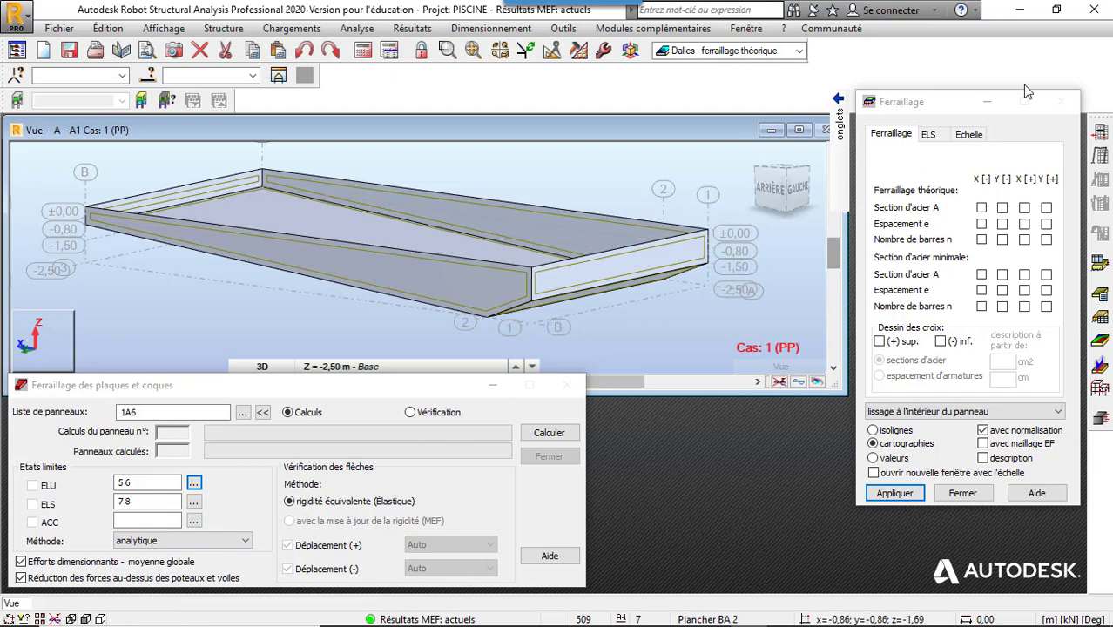
# Open the reinforcement types and review the materials, ELS parameters, bar diameters and covers of Plancher BA 2.
pyautogui.click(1100, 266)
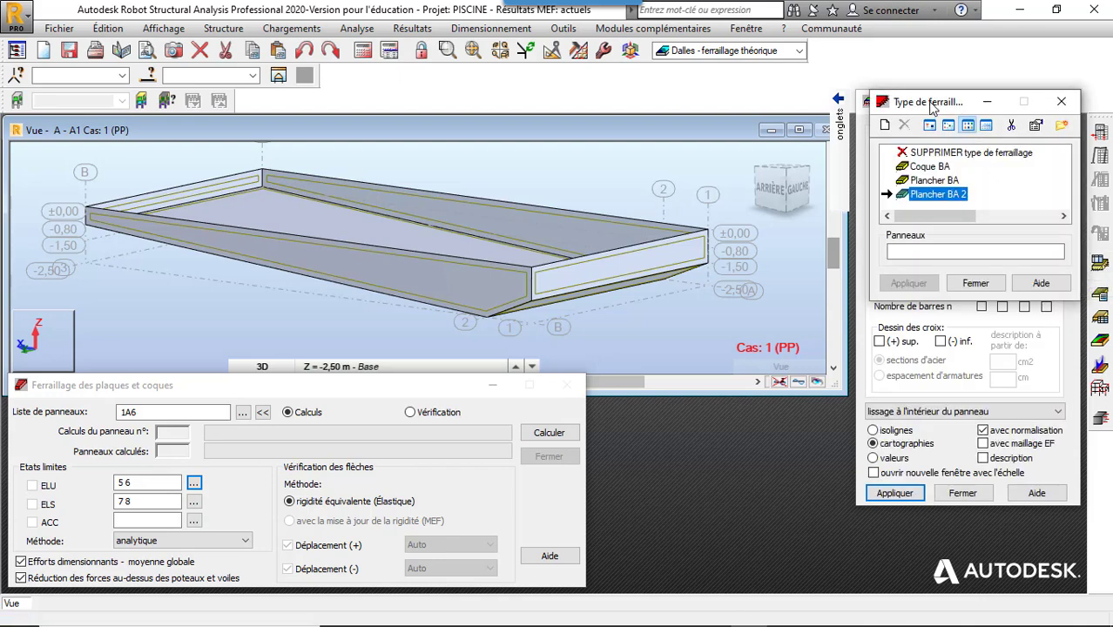
pyautogui.moveTo(932, 106); pyautogui.dragTo(770, 112)
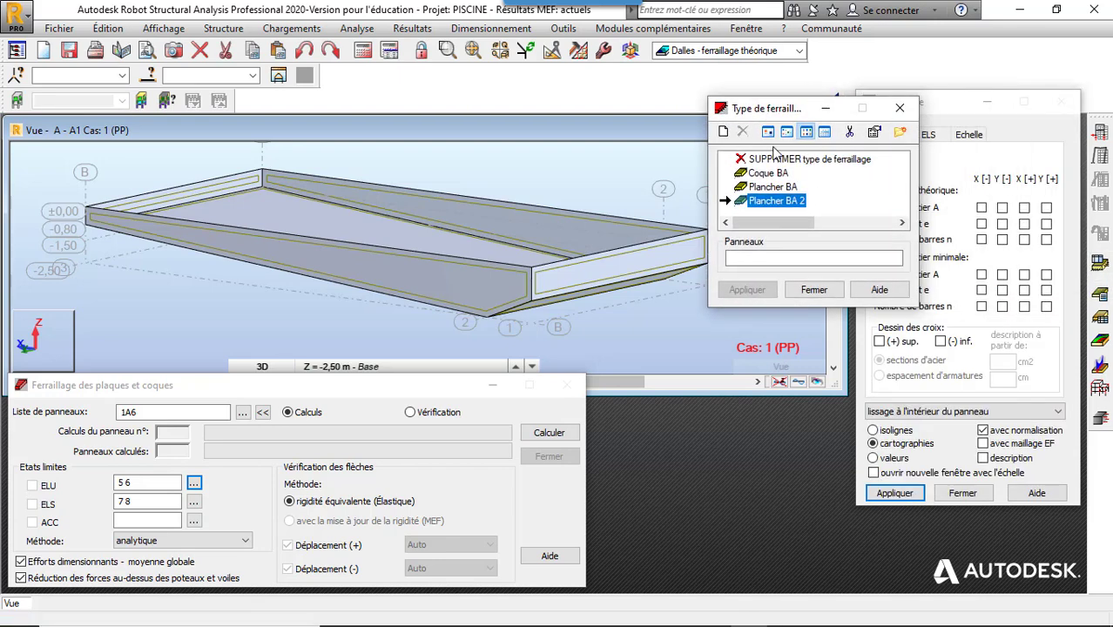
pyautogui.doubleClick(778, 201)
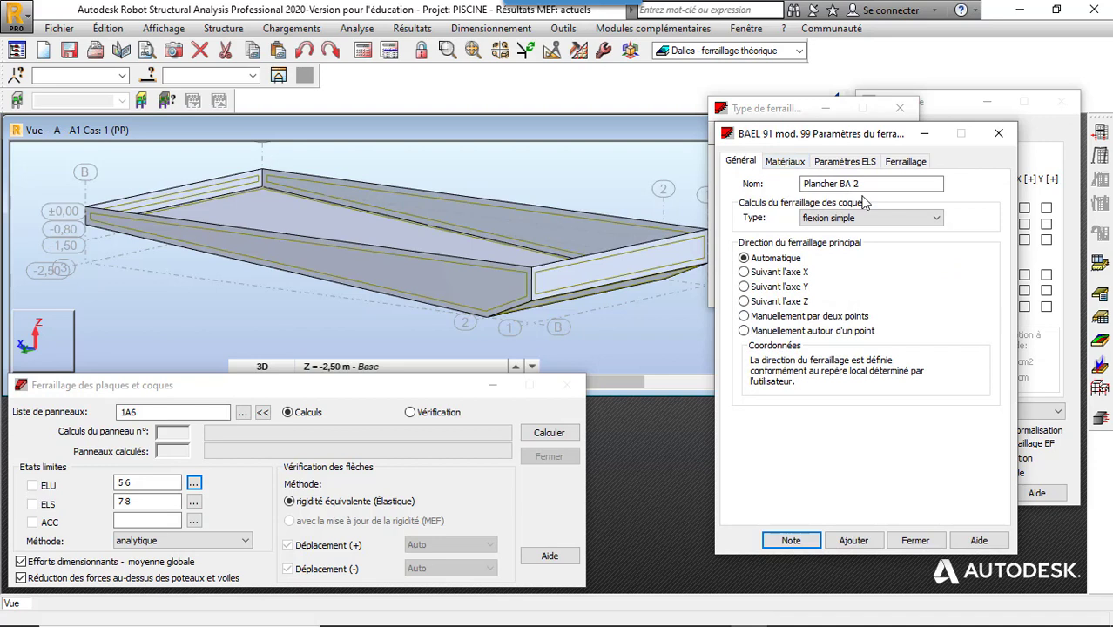
pyautogui.press('Tab')
pyautogui.press('Tab')
pyautogui.click(789, 162)
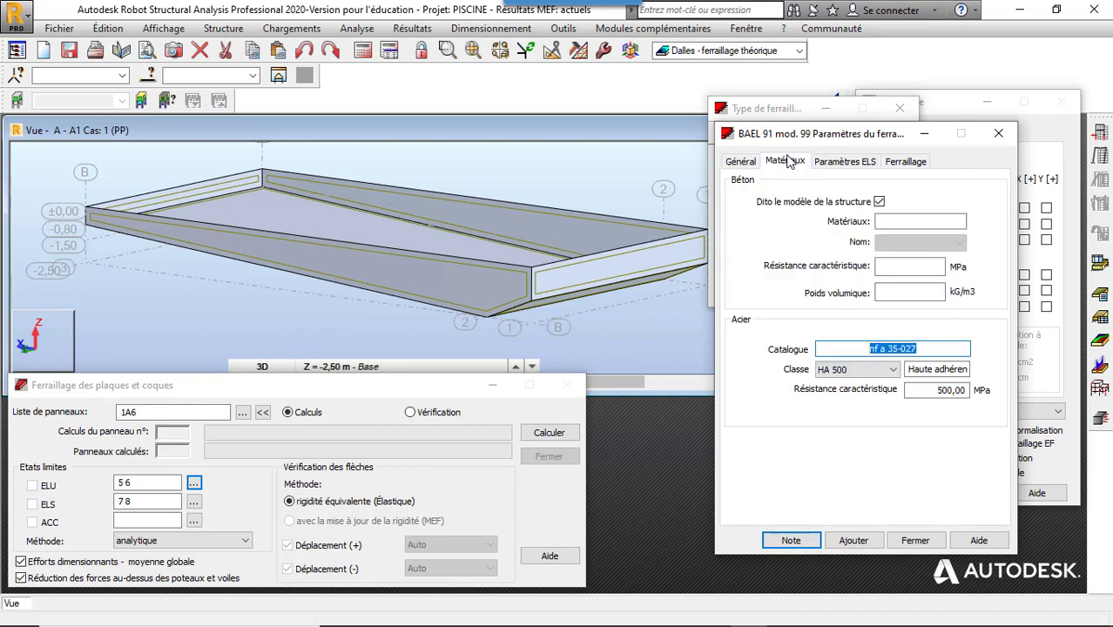
pyautogui.click(849, 169)
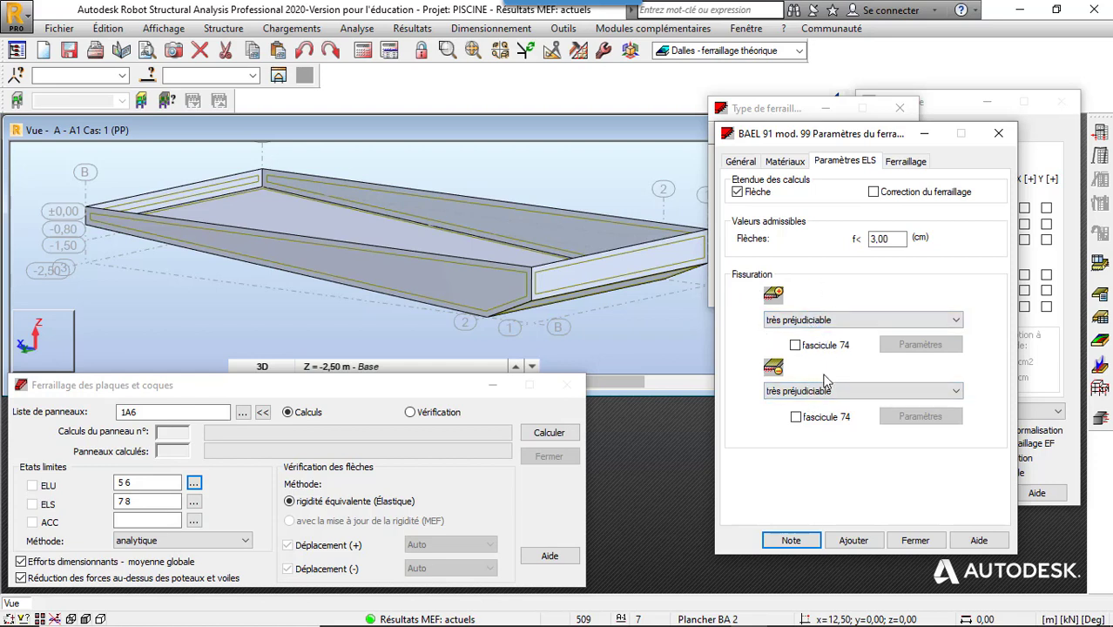
pyautogui.click(896, 165)
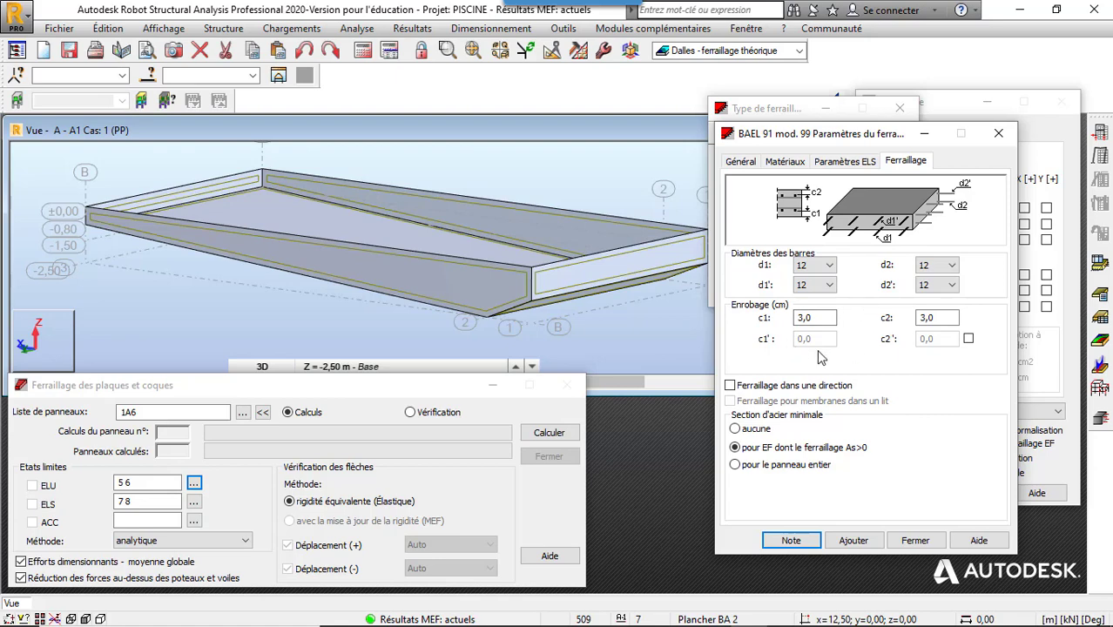
pyautogui.click(997, 134)
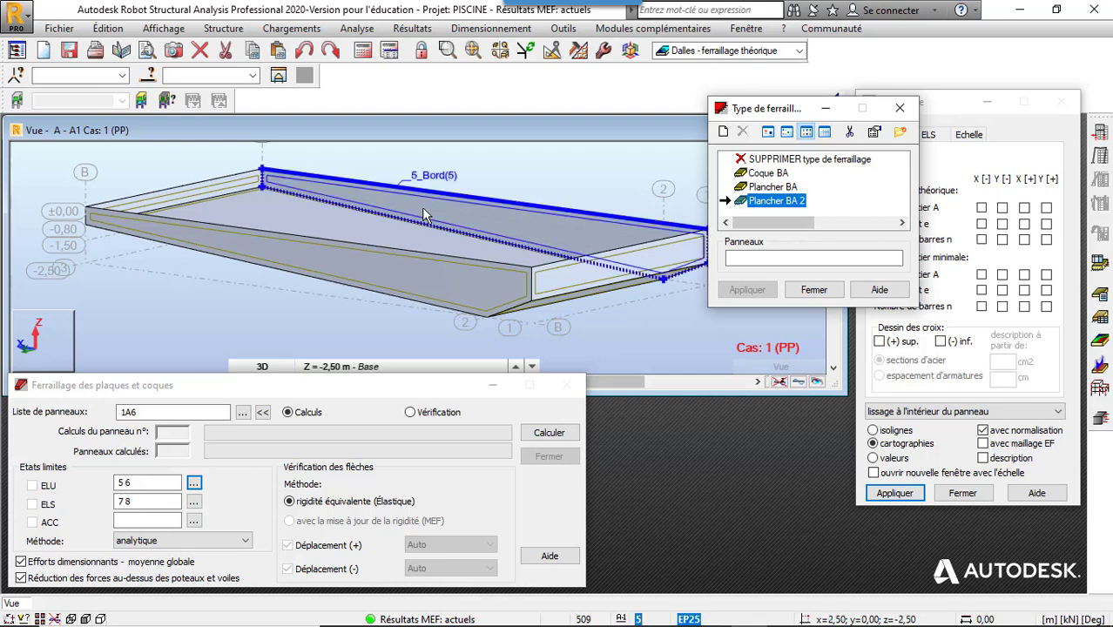
# Assign the Plancher BA 2 reinforcement type to pool floor panels 3 and 4.
pyautogui.click(409, 230)
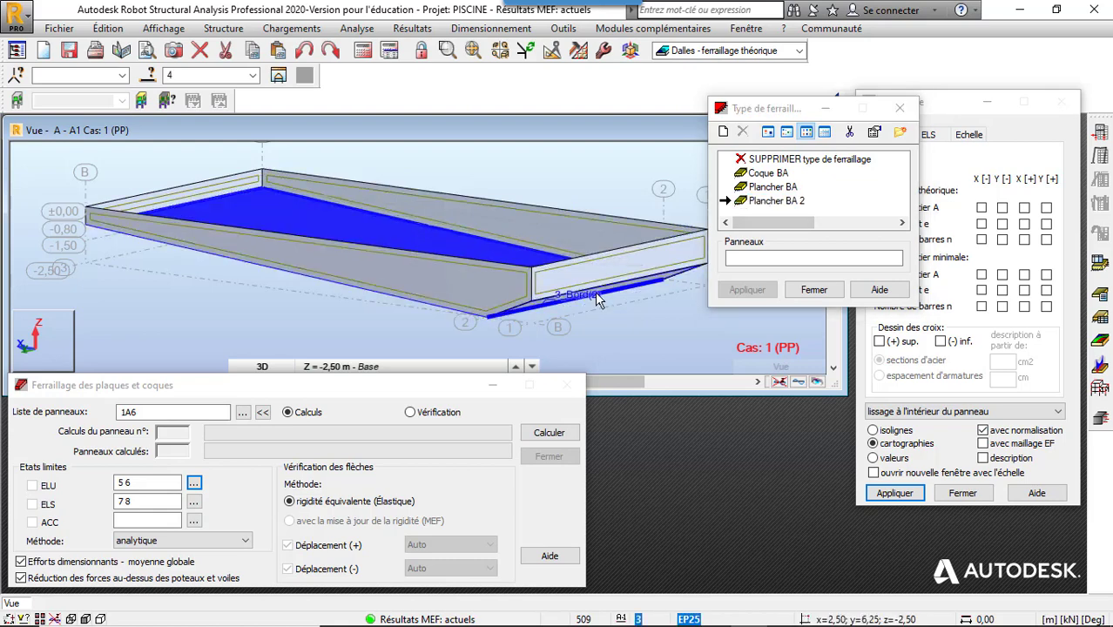
pyautogui.scroll(2, 619, 278)
pyautogui.keyDown('ctrl'); pyautogui.click(622, 277); pyautogui.keyUp('ctrl')
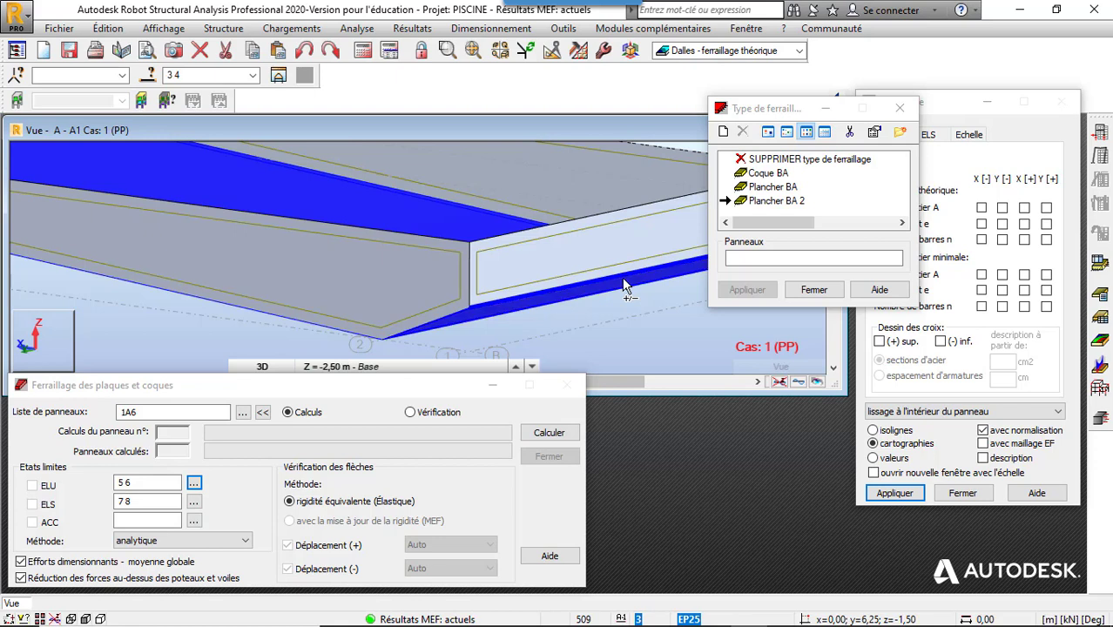
pyautogui.click(766, 258)
pyautogui.click(754, 288)
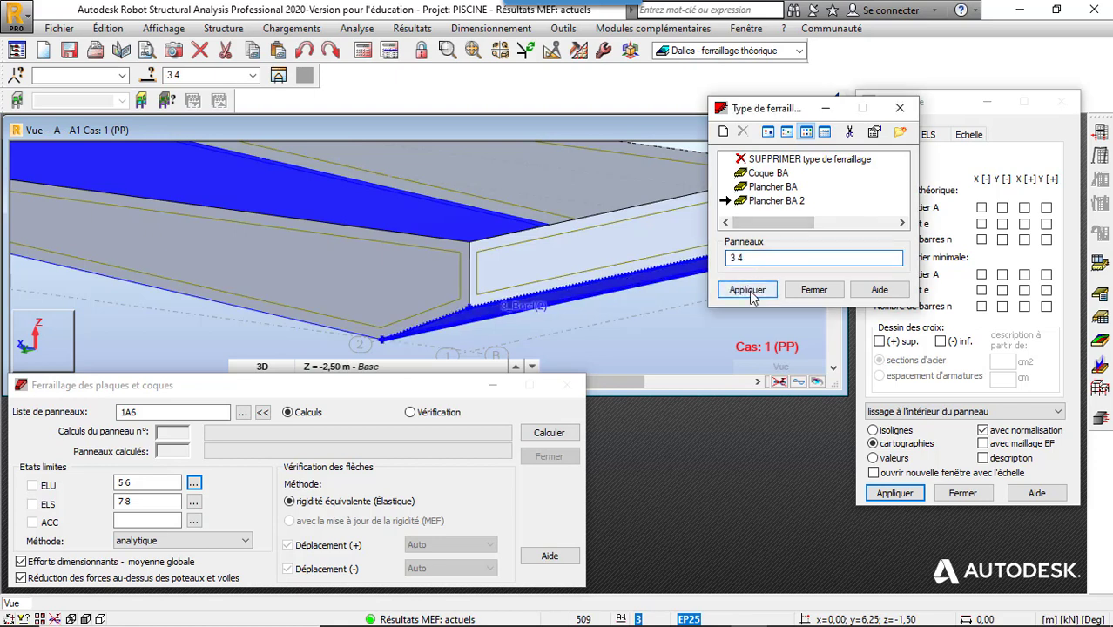
# Select the Voile BA 2 reinforcement type and check the cracking settings in its ELS parameters.
pyautogui.moveTo(782, 229); pyautogui.dragTo(862, 226)
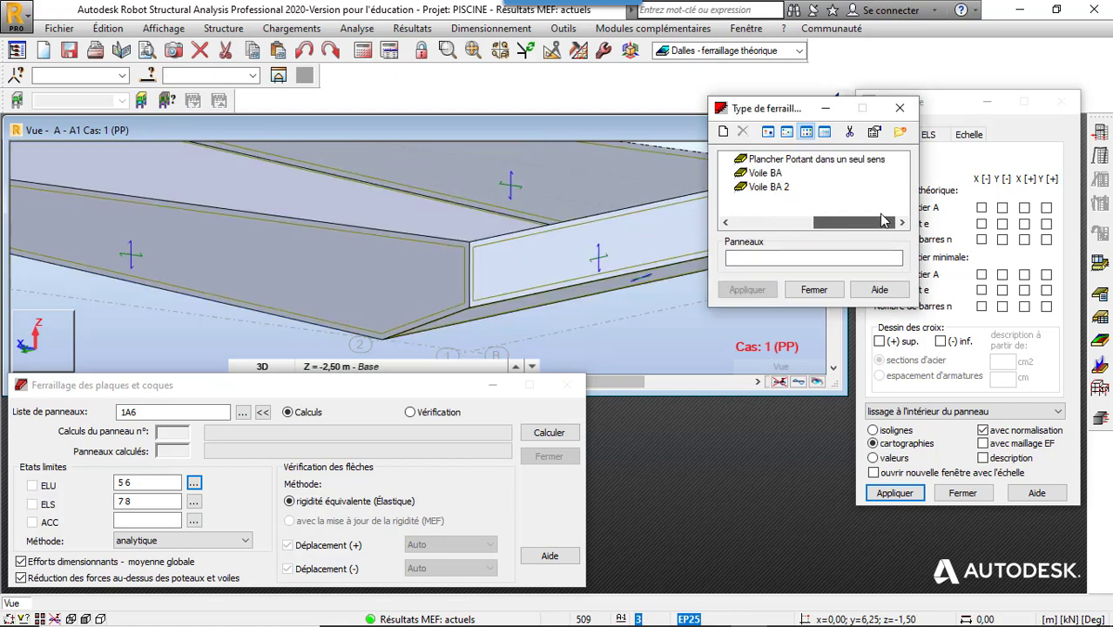
pyautogui.click(767, 188)
pyautogui.doubleClick(768, 190)
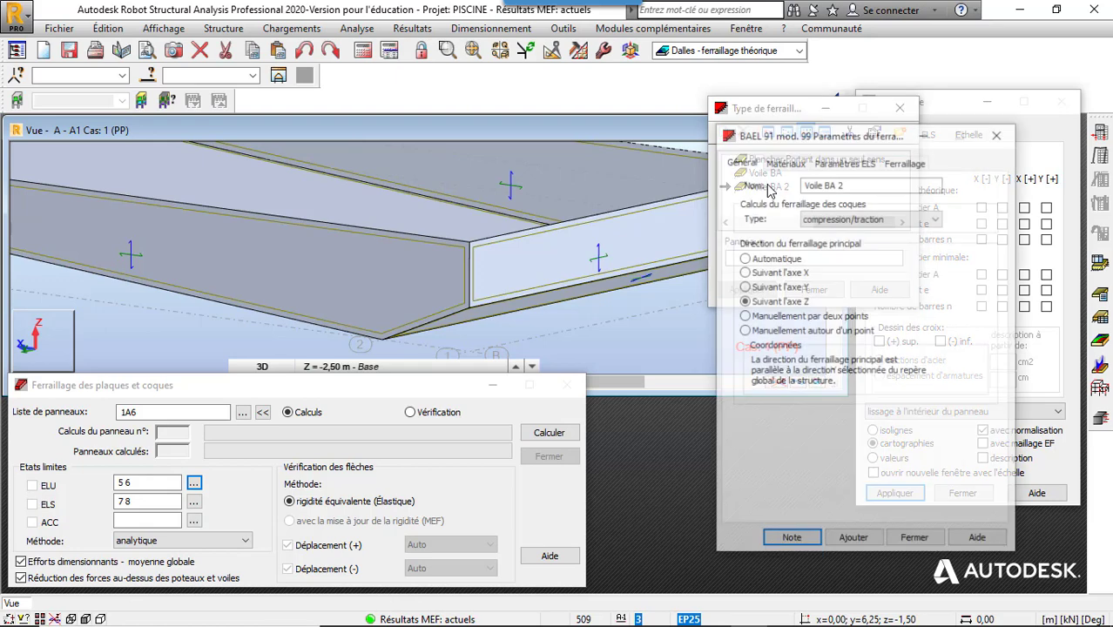
pyautogui.click(837, 162)
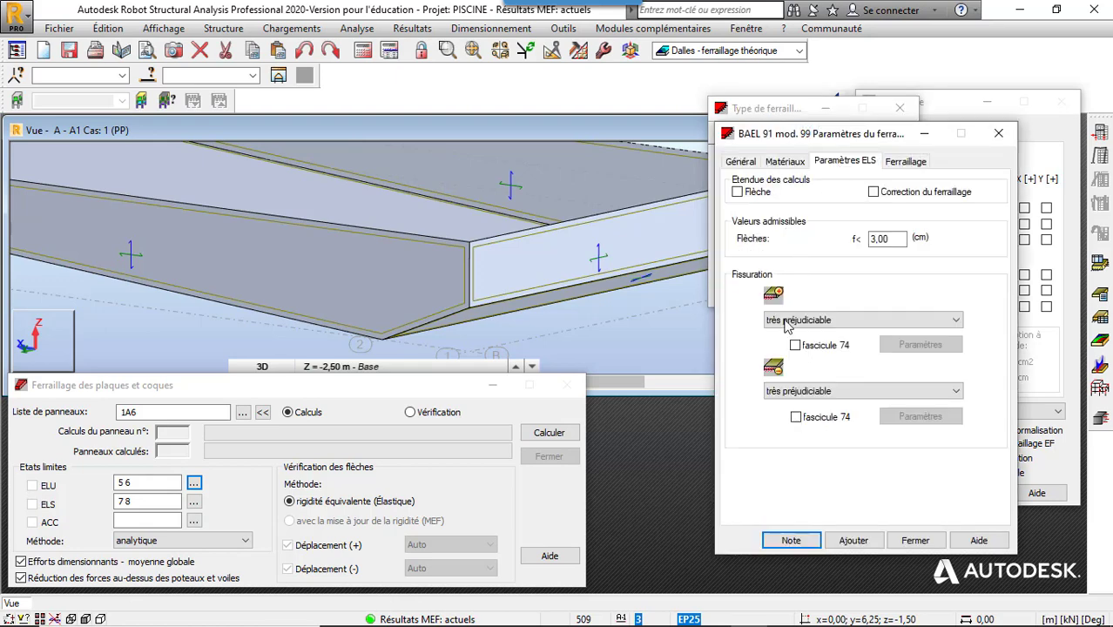
pyautogui.click(997, 133)
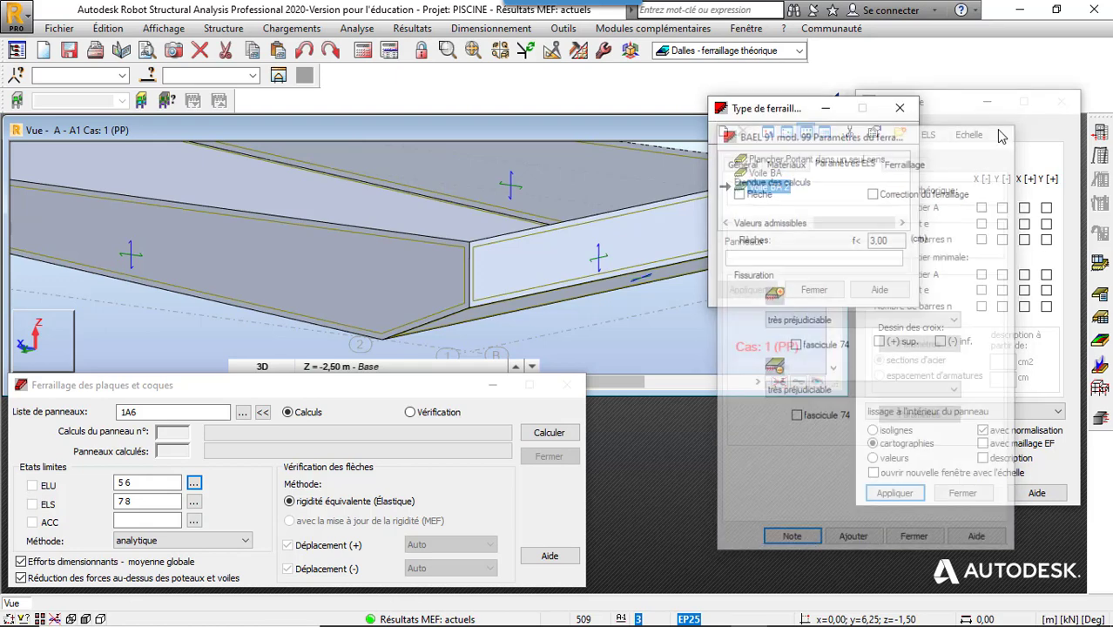
# Assign the Voile BA 2 reinforcement type to the four pool wall panels and close the reinforcement types.
pyautogui.click(754, 257)
pyautogui.scroll(-3, 543, 329)
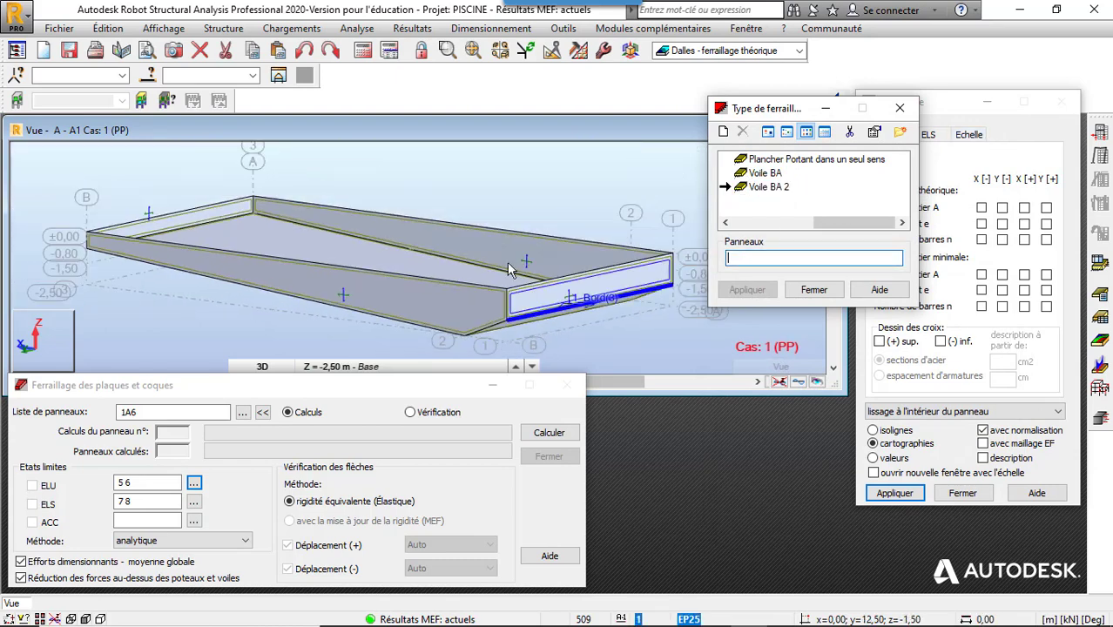
pyautogui.click(230, 212)
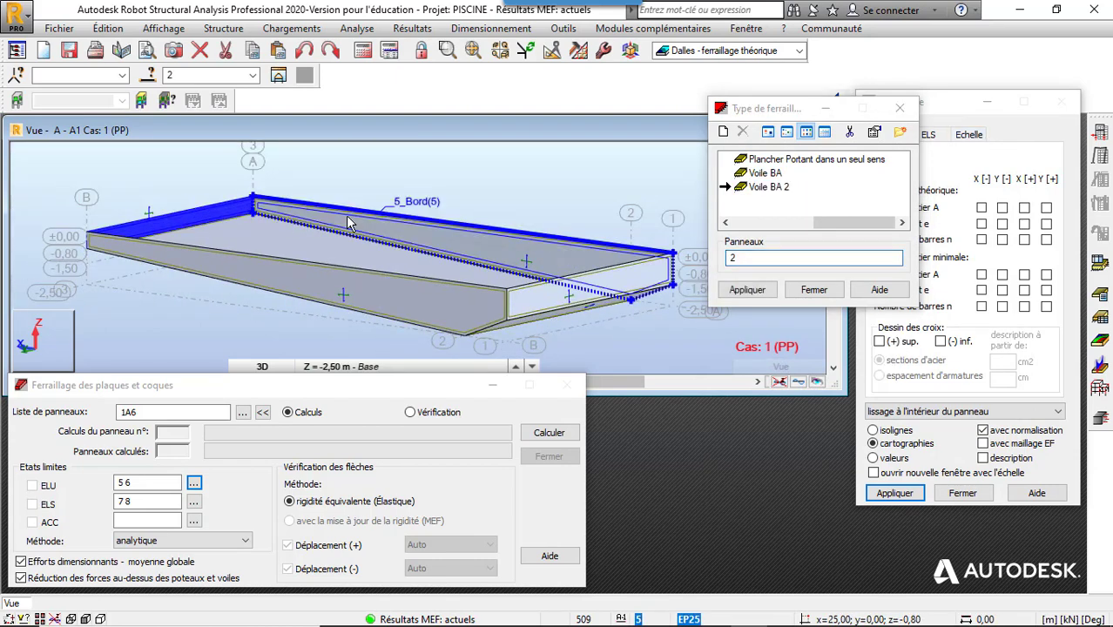
pyautogui.keyDown('ctrl'); pyautogui.click(585, 287); pyautogui.keyUp('ctrl')
pyautogui.keyDown('ctrl'); pyautogui.click(584, 283); pyautogui.keyUp('ctrl')
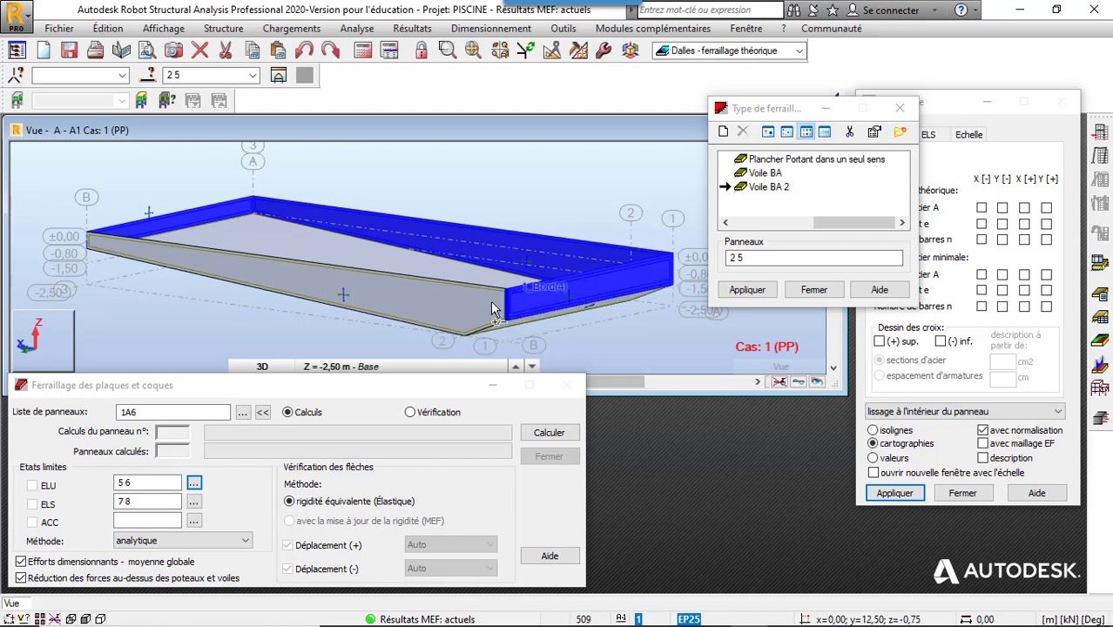
pyautogui.keyDown('ctrl'); pyautogui.click(484, 301); pyautogui.keyUp('ctrl')
pyautogui.click(746, 291)
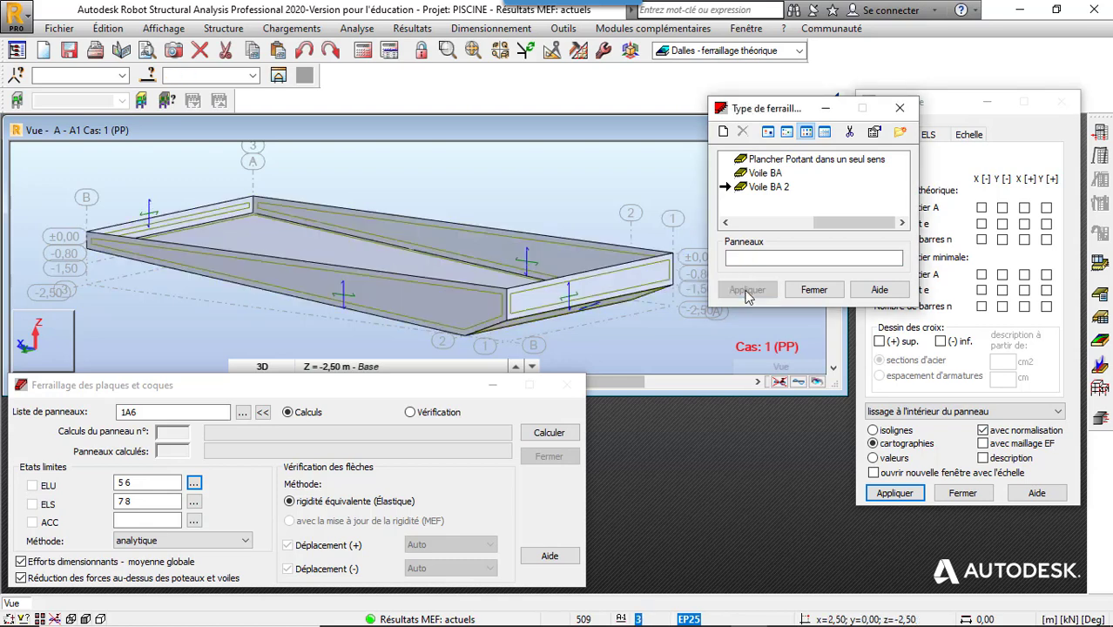
pyautogui.click(812, 291)
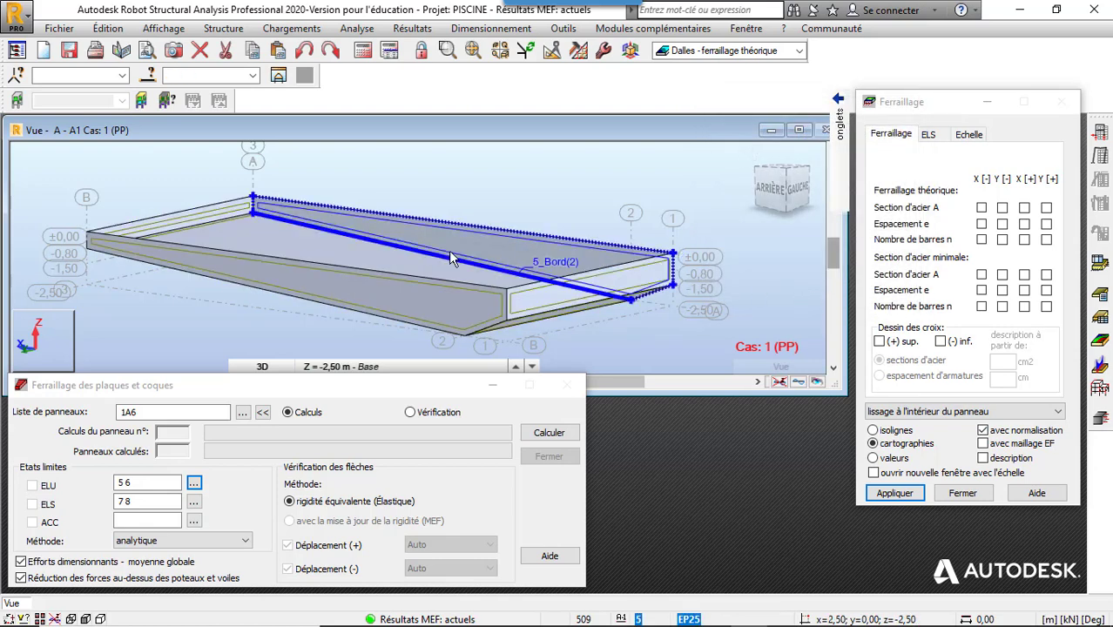
# Calculate the plate and shell reinforcement for panels 1A6 with ELU cases 5 6 and ELS cases 7 8.
pyautogui.click(542, 436)
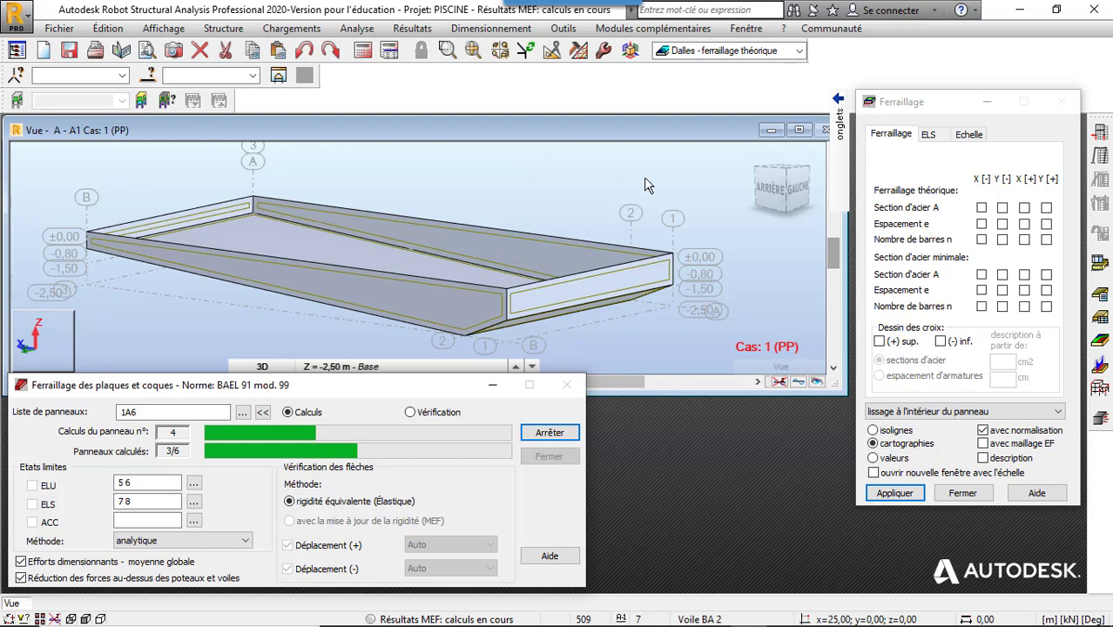
pyautogui.click(583, 284)
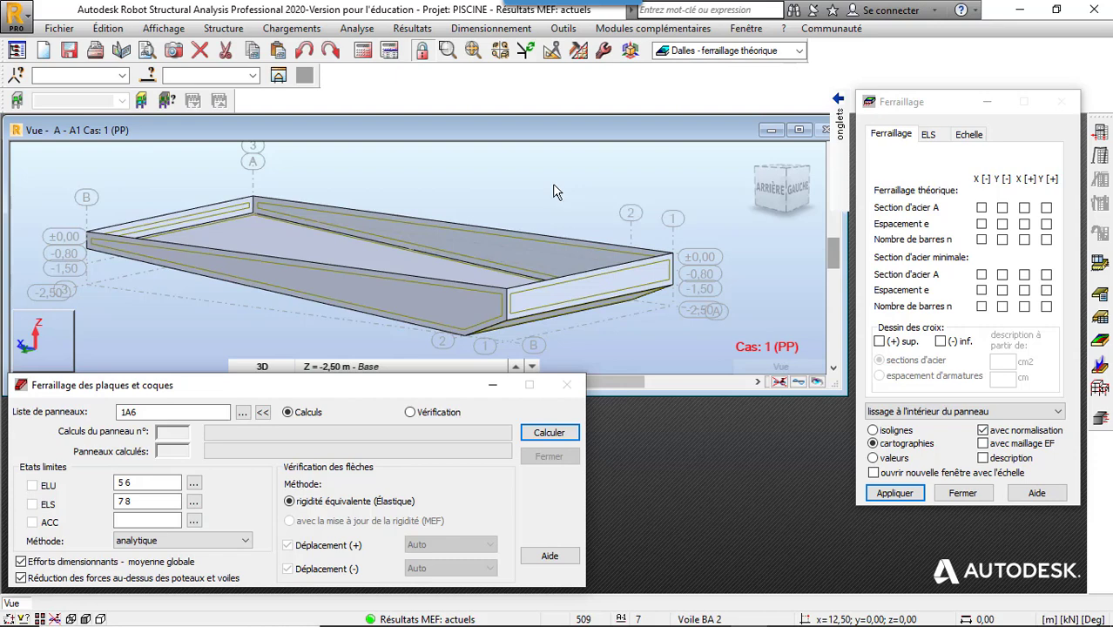
# Display the theoretical steel area A map for X [-] and examine it on the pool floor and walls.
pyautogui.click(930, 137)
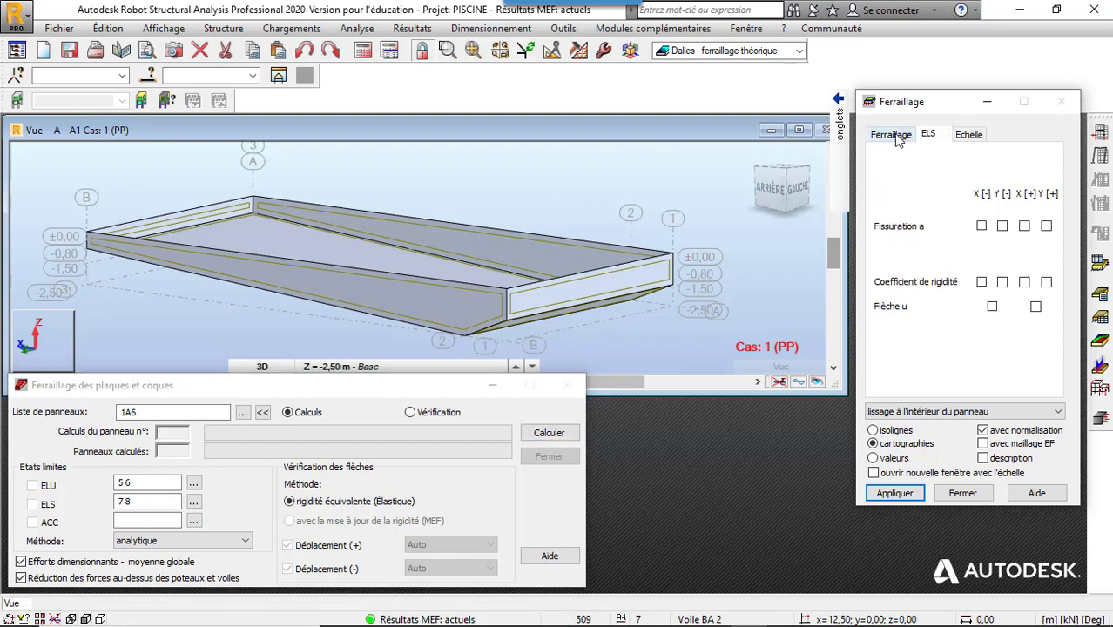
pyautogui.click(893, 135)
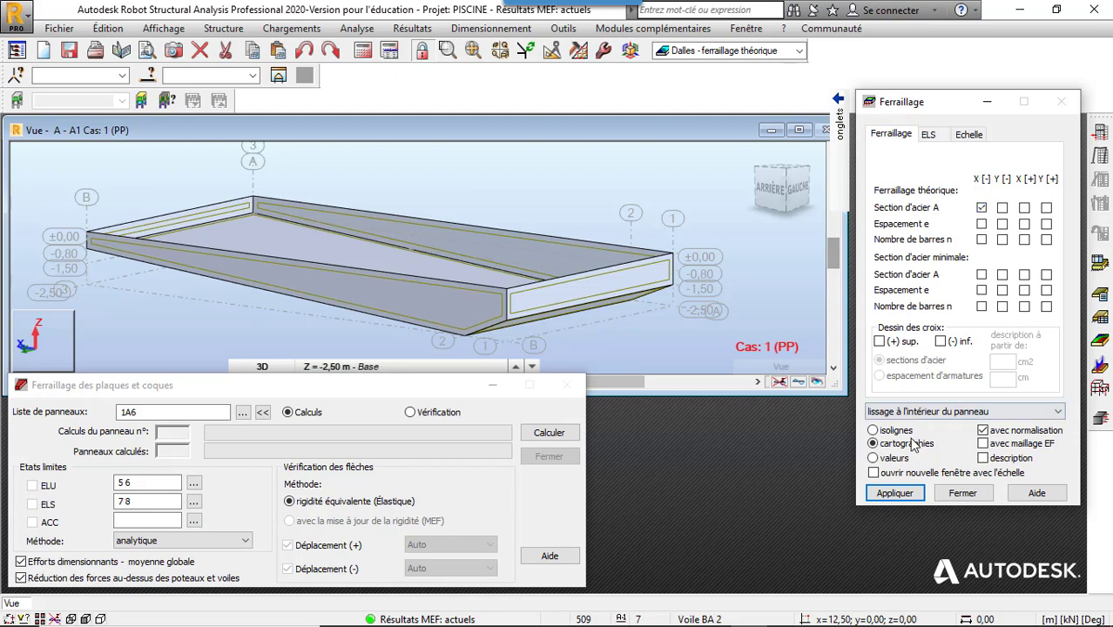
pyautogui.click(894, 492)
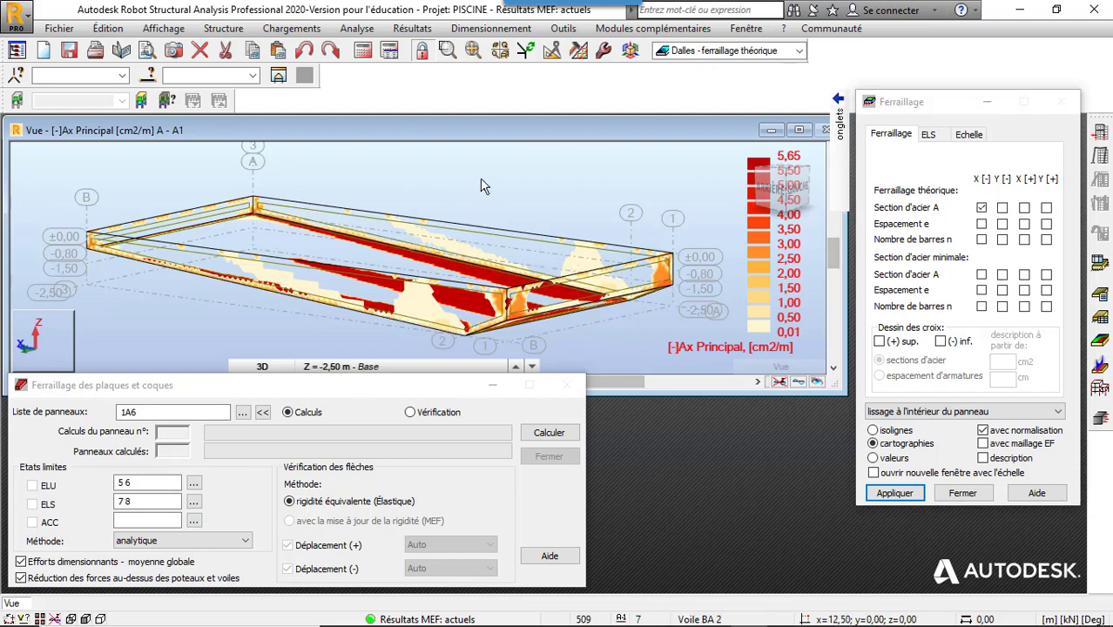
pyautogui.rightClick(375, 182)
pyautogui.click(464, 247)
pyautogui.moveTo(449, 249); pyautogui.dragTo(417, 282)
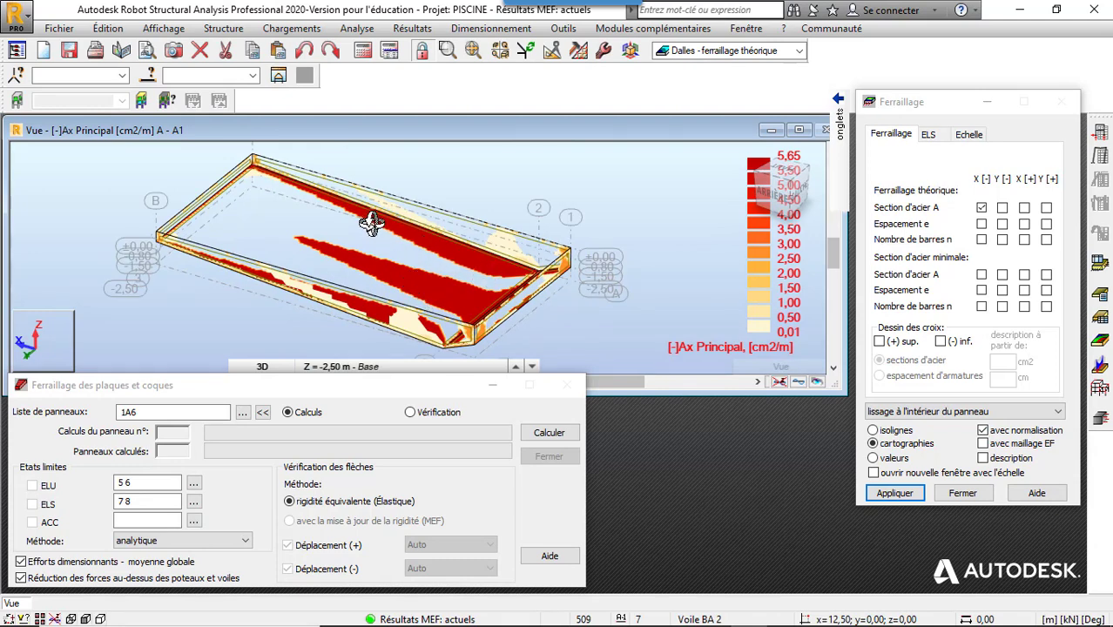
pyautogui.moveTo(417, 324); pyautogui.dragTo(375, 267)
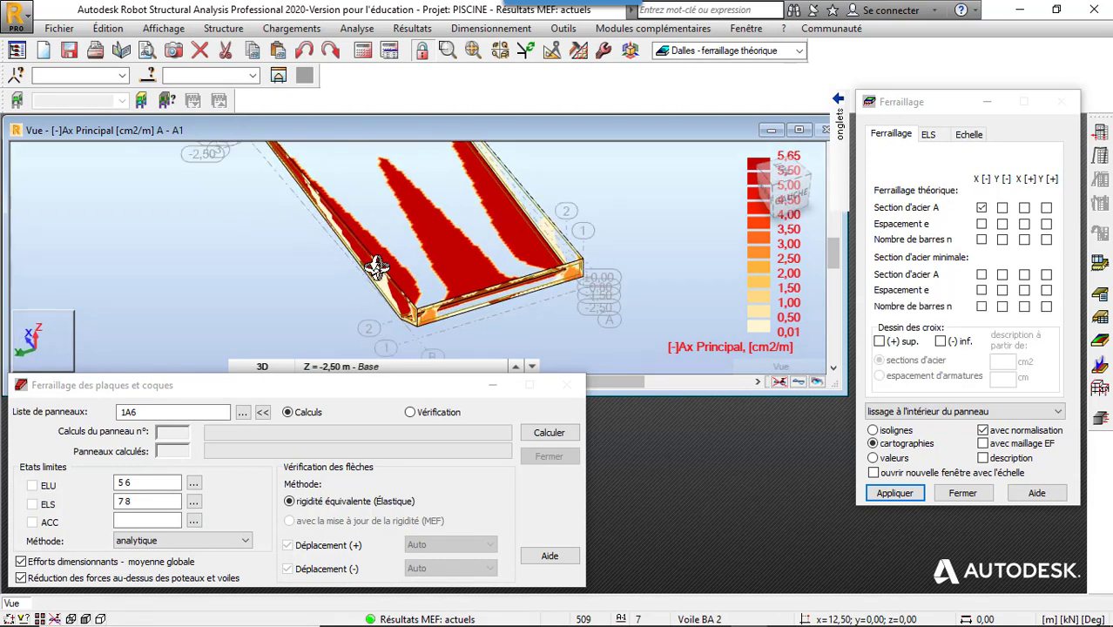
# Switch the theoretical steel area A map to Y [-] and examine it over the whole pool.
pyautogui.click(1001, 209)
pyautogui.click(894, 492)
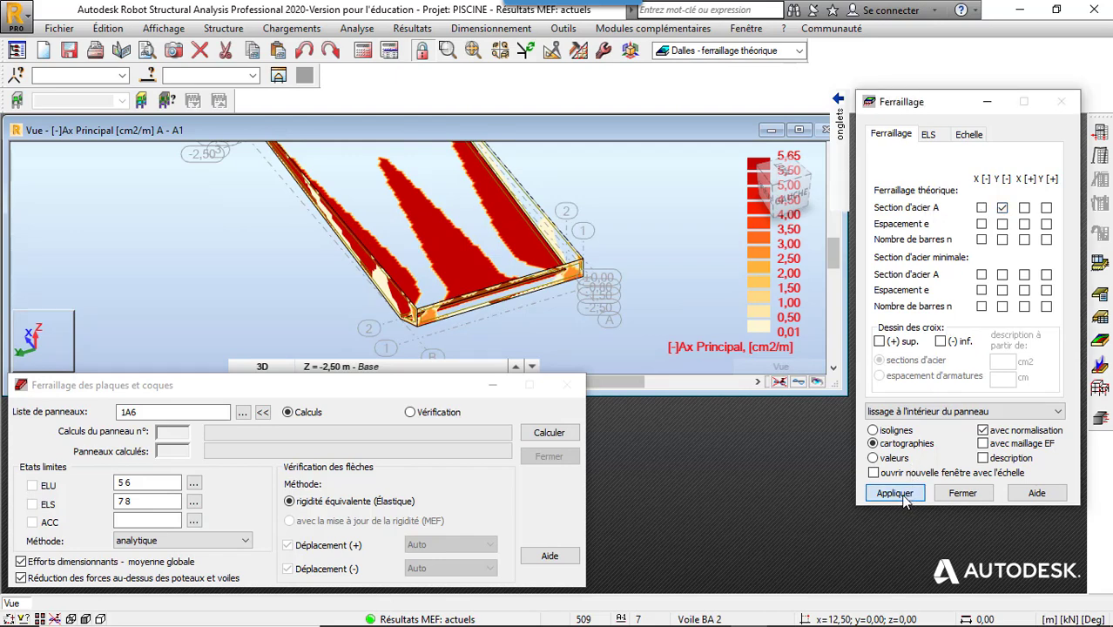
pyautogui.scroll(-3, 544, 282)
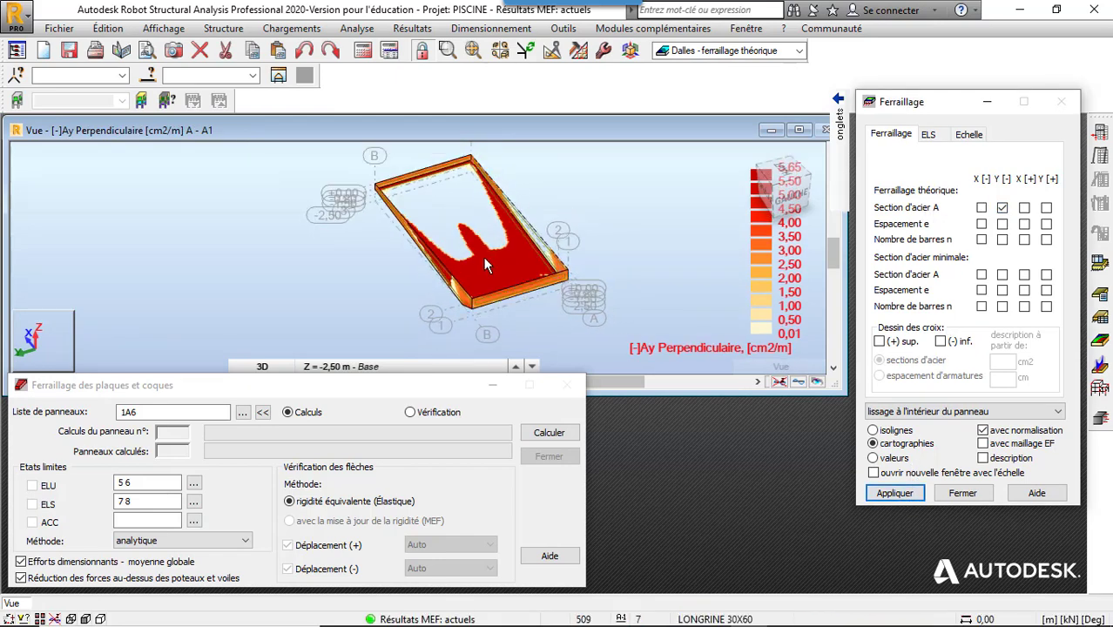
# Switch the theoretical steel area A map to X [+] and examine the floor and side walls from another angle.
pyautogui.click(1023, 207)
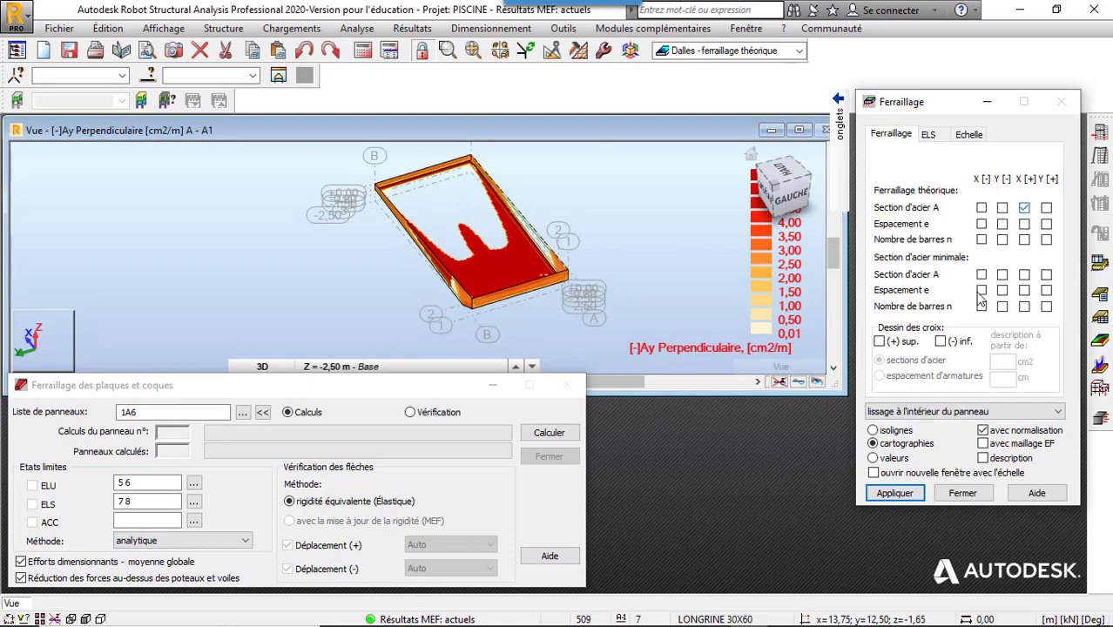
pyautogui.click(895, 493)
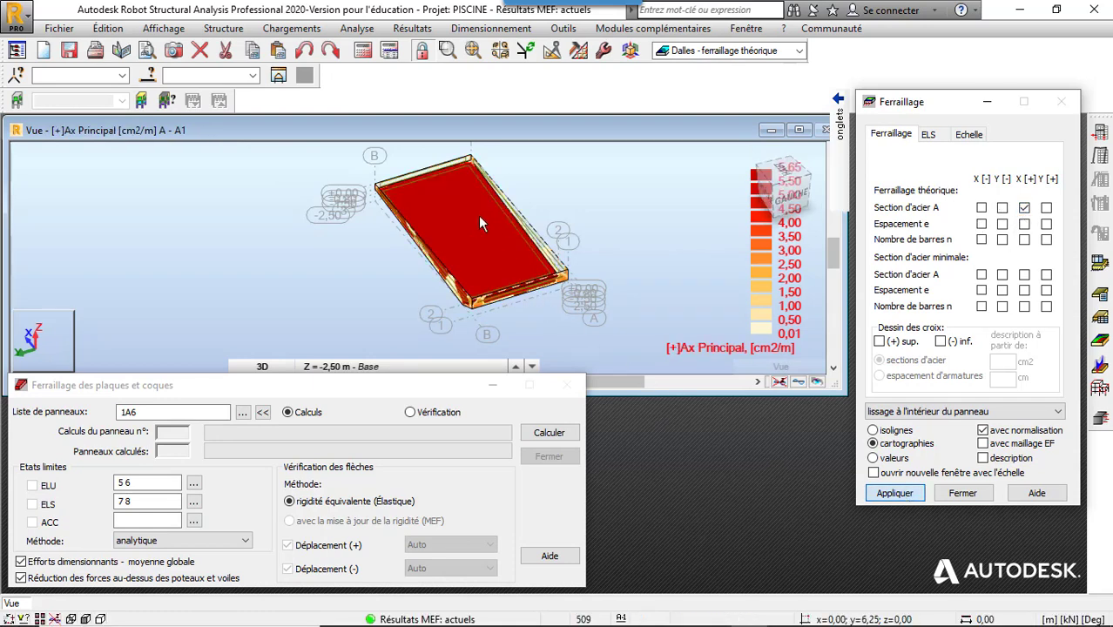
pyautogui.moveTo(290, 257); pyautogui.dragTo(337, 219)
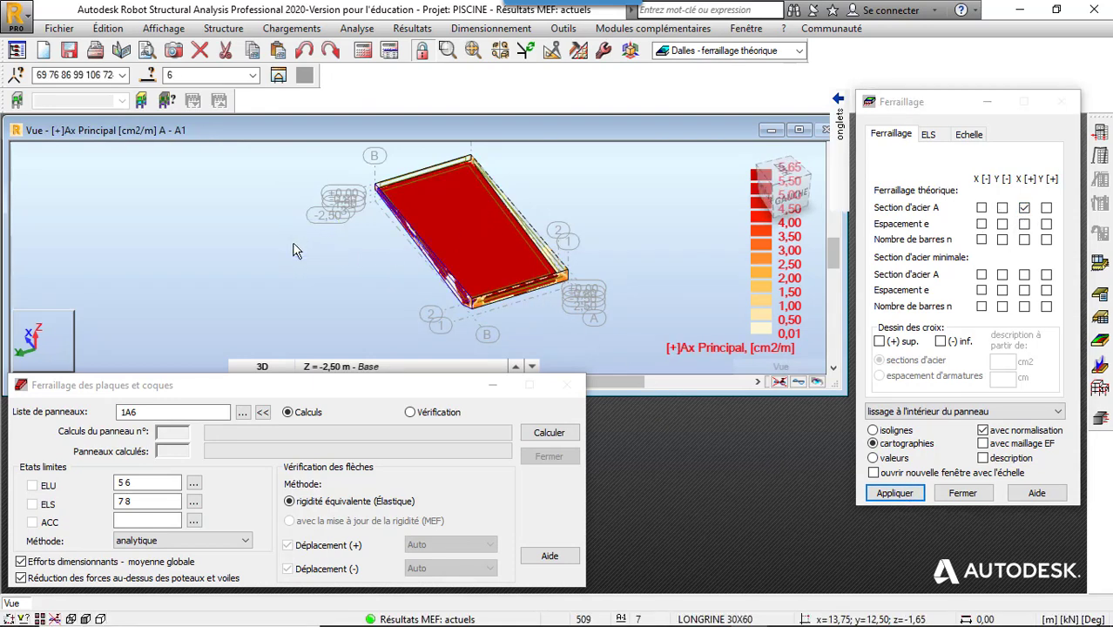
pyautogui.rightClick(294, 244)
pyautogui.click(275, 310)
pyautogui.moveTo(296, 287); pyautogui.dragTo(339, 274)
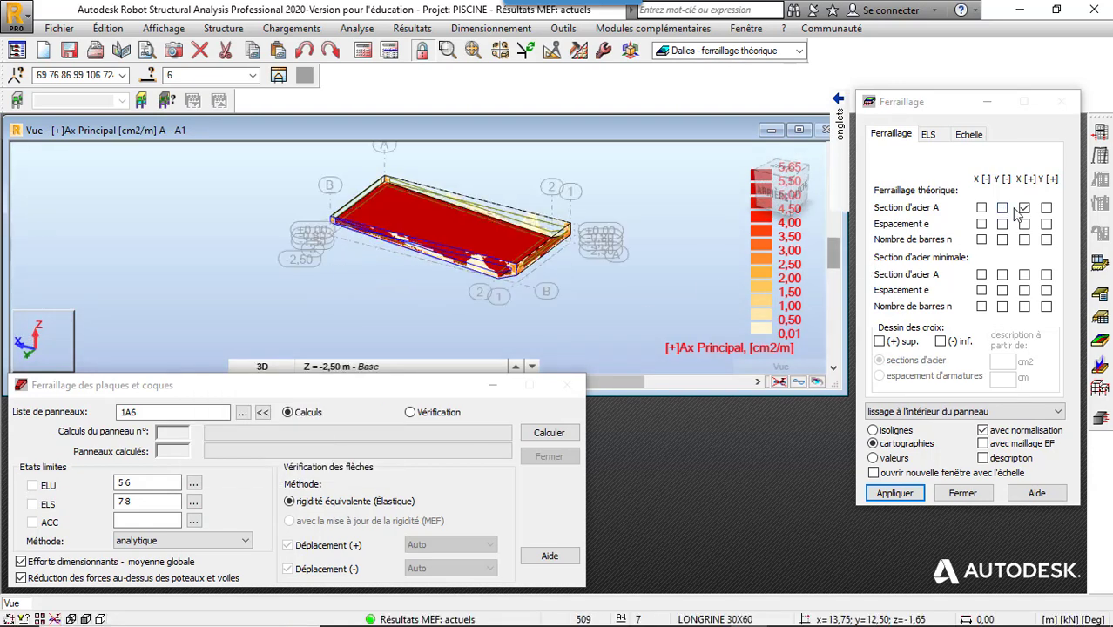
# Switch the theoretical steel area A map to Y [+] and examine it on the pool floor and walls.
pyautogui.click(1049, 209)
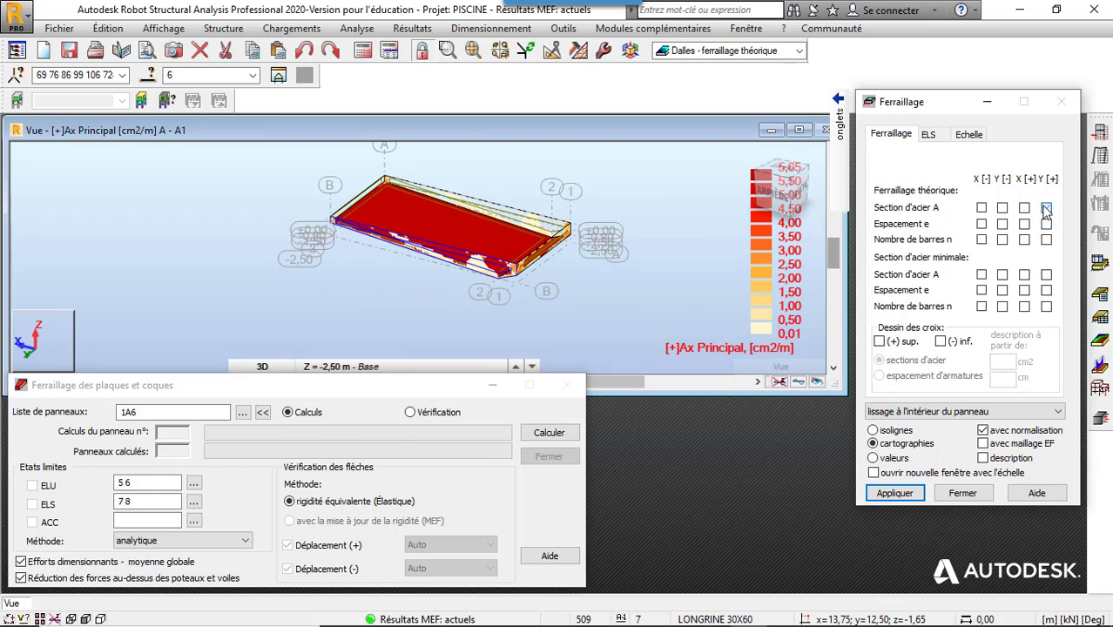
pyautogui.click(881, 494)
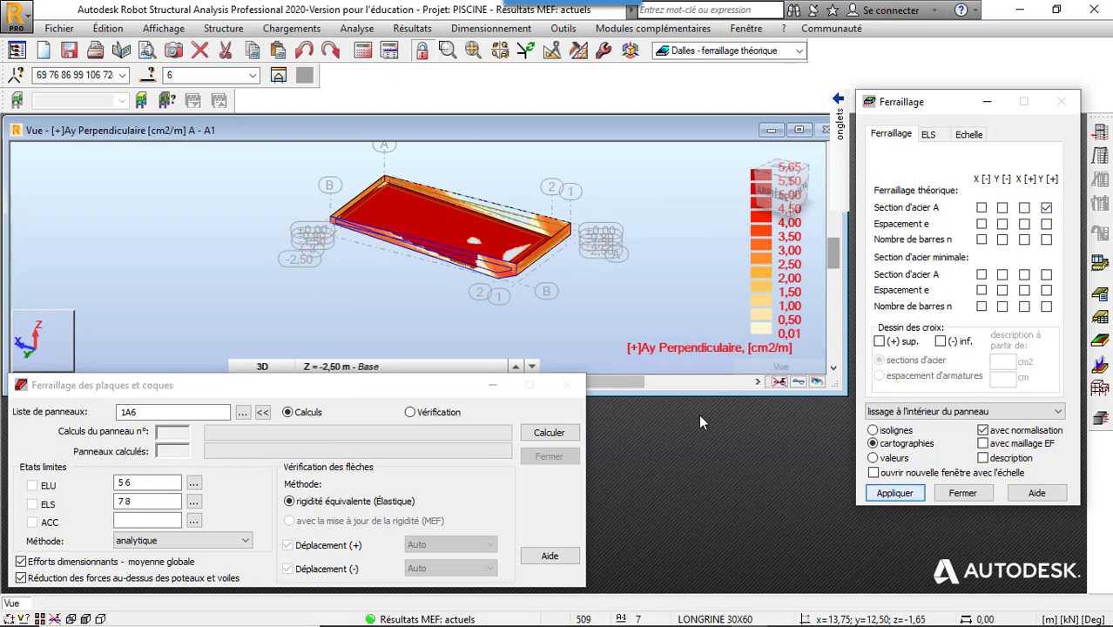
pyautogui.scroll(2, 491, 231)
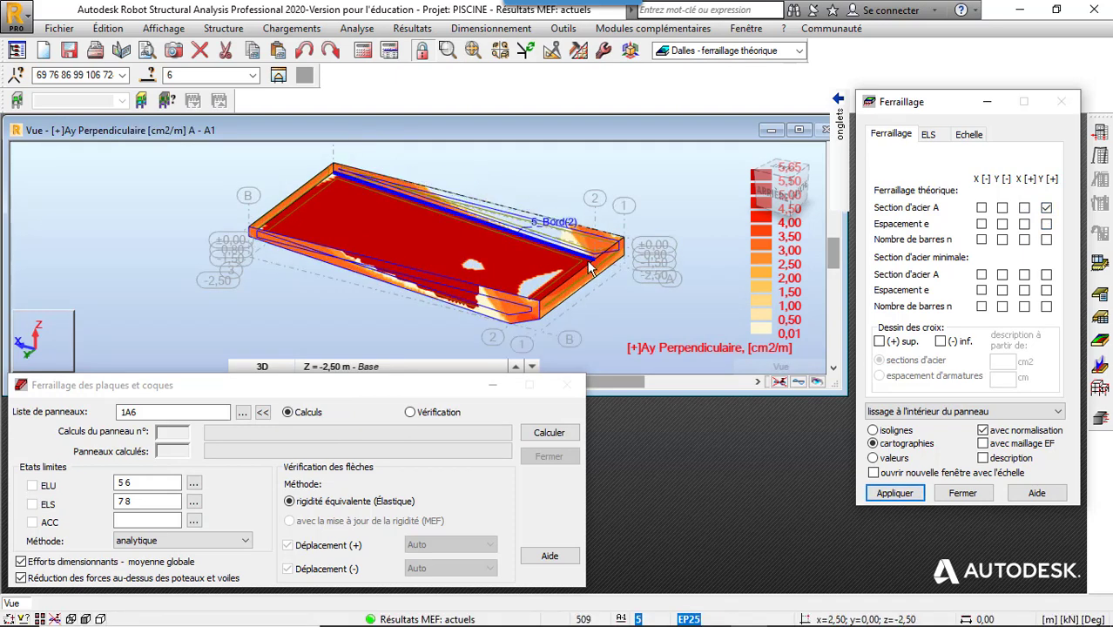
# Replace the steel area map with the theoretical number of bars n map for X [-].
pyautogui.click(1046, 209)
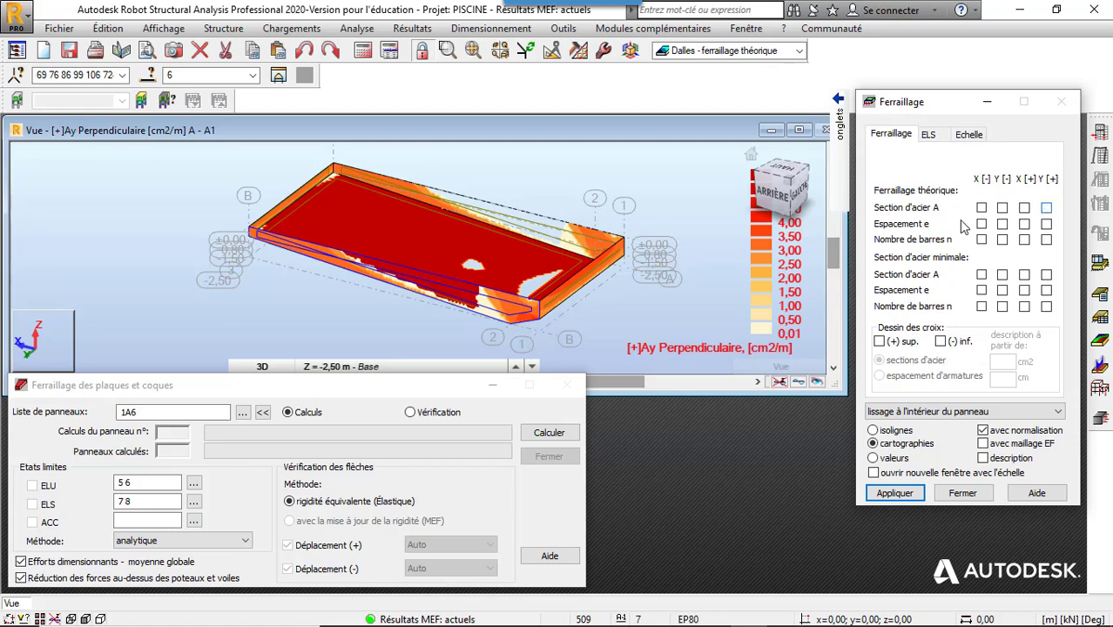
pyautogui.click(982, 239)
pyautogui.click(894, 493)
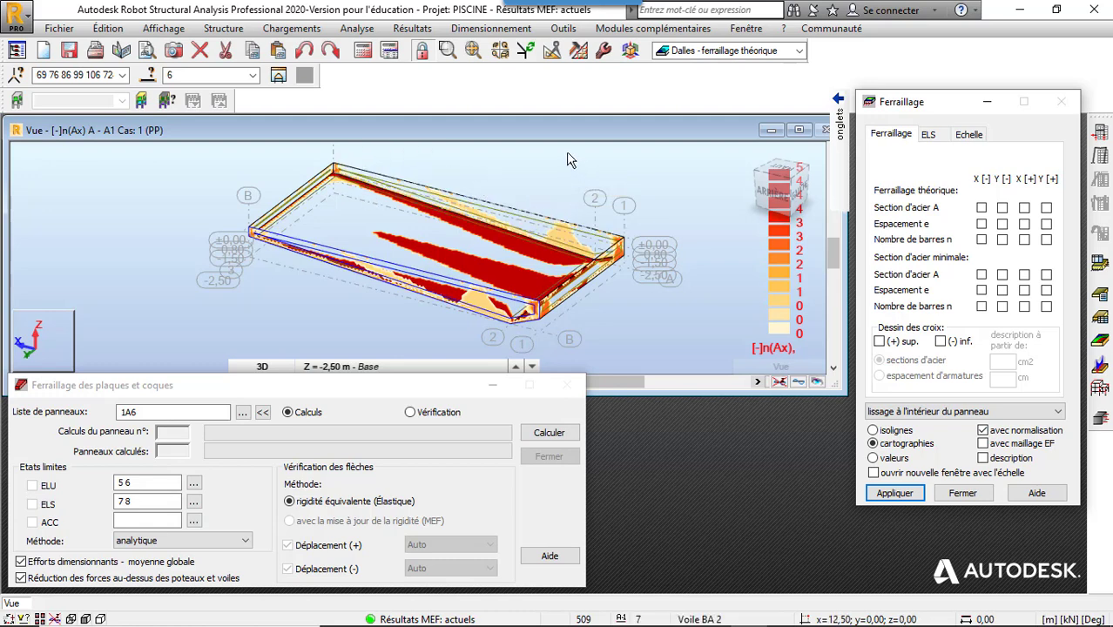
pyautogui.click(526, 183)
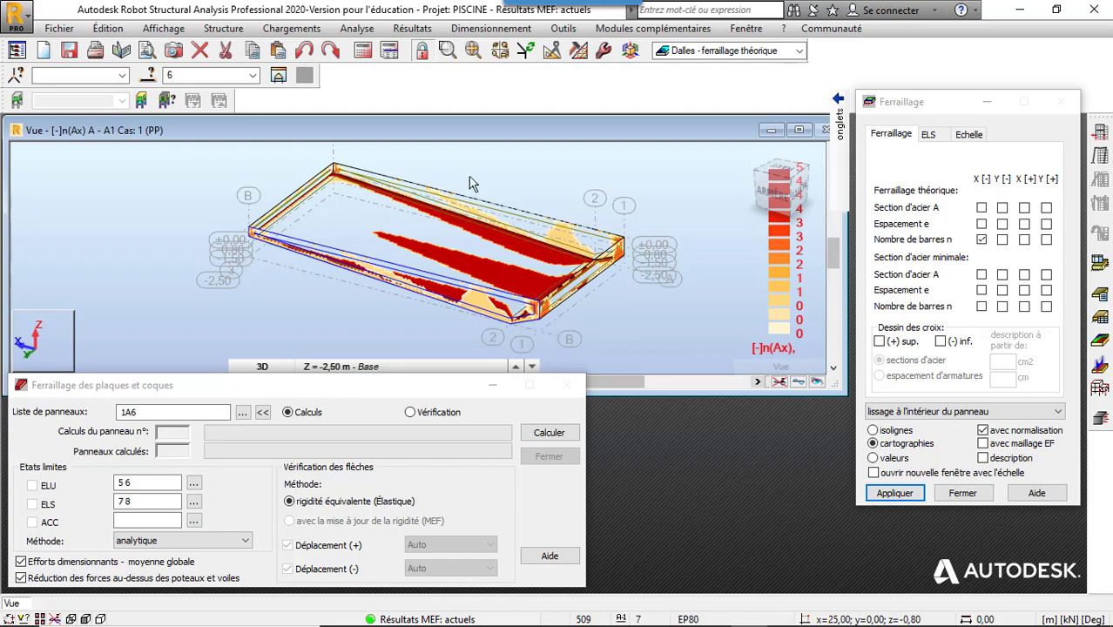
# Open the provided slab reinforcement design for panel 6 and bring its whole Y+ reinforcement map into view.
pyautogui.click(1098, 421)
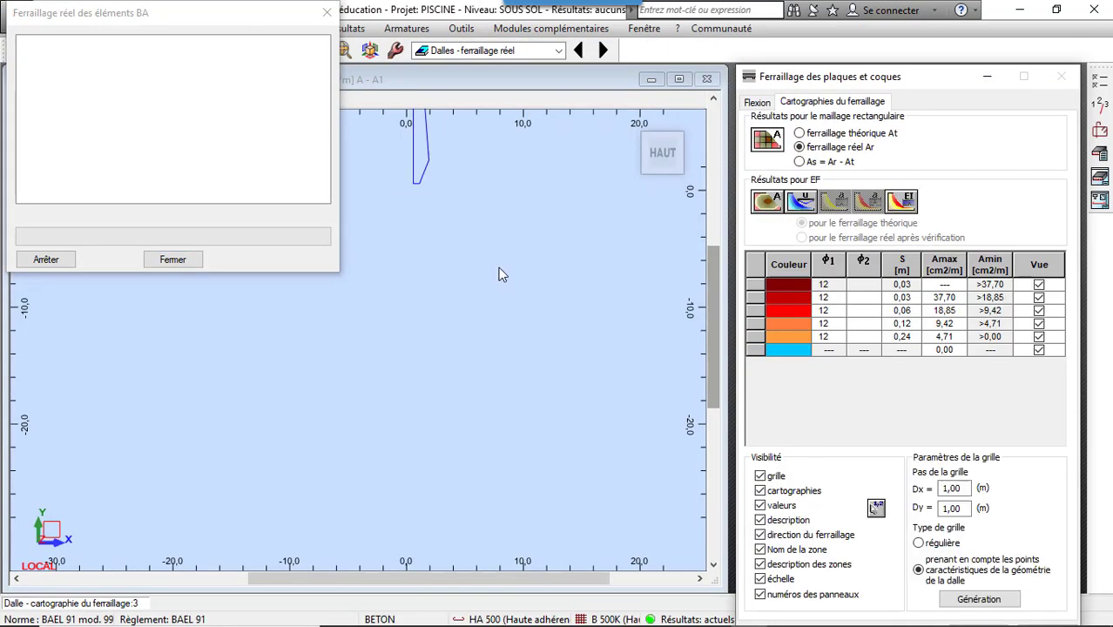
pyautogui.scroll(-2, 444, 269)
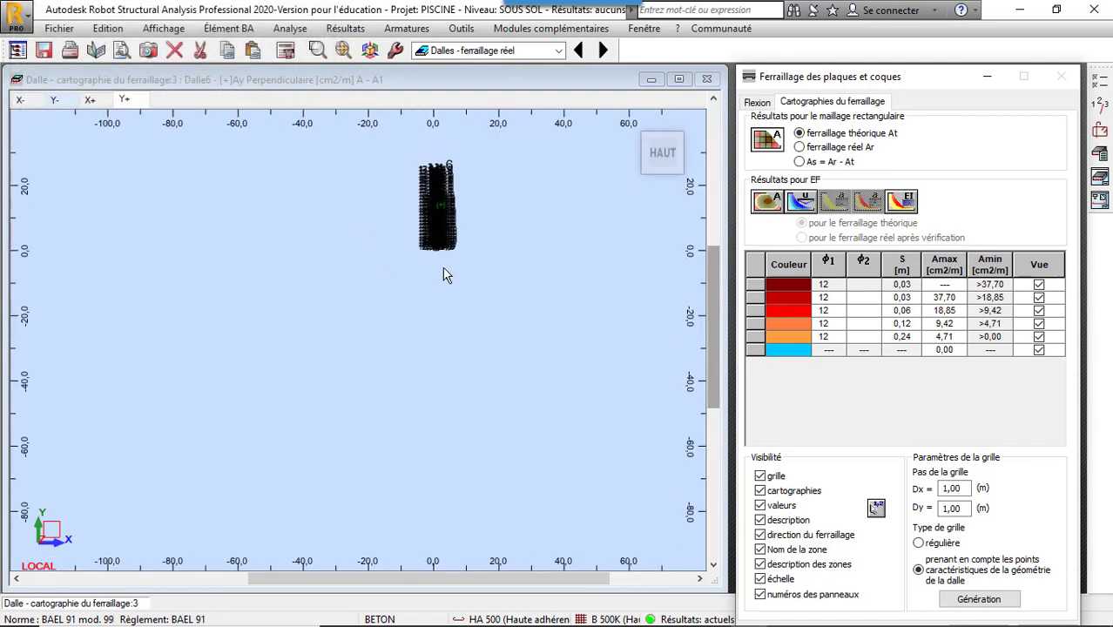
pyautogui.scroll(6, 441, 166)
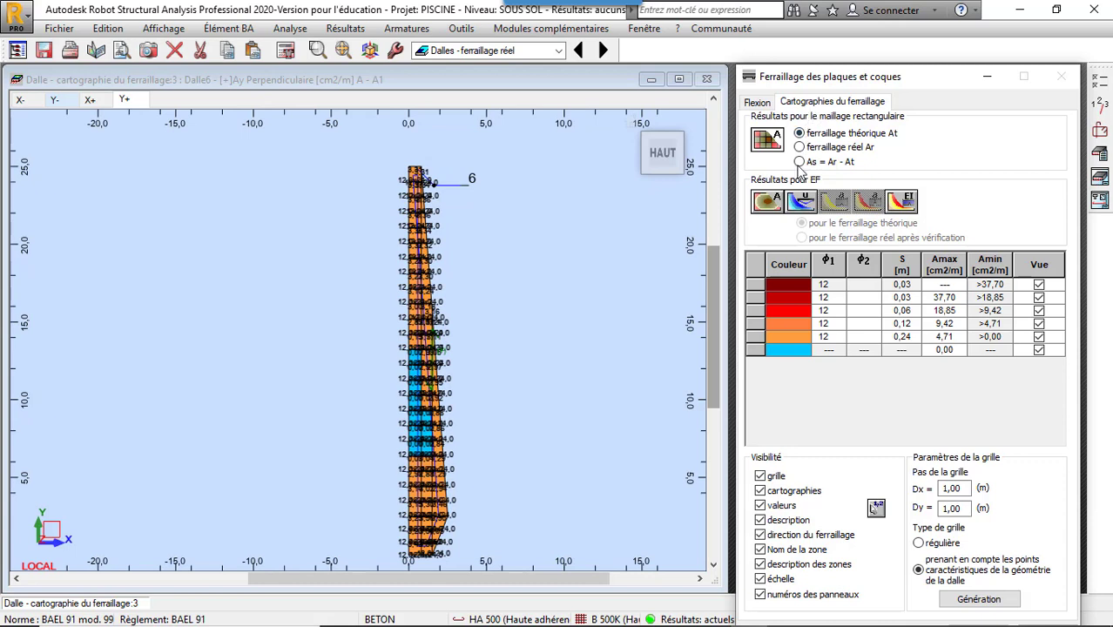
# Hide the values, descriptions, zone names, zone descriptions and scale on panel 6's reinforcement map, keeping the colour maps displayed.
pyautogui.click(760, 491)
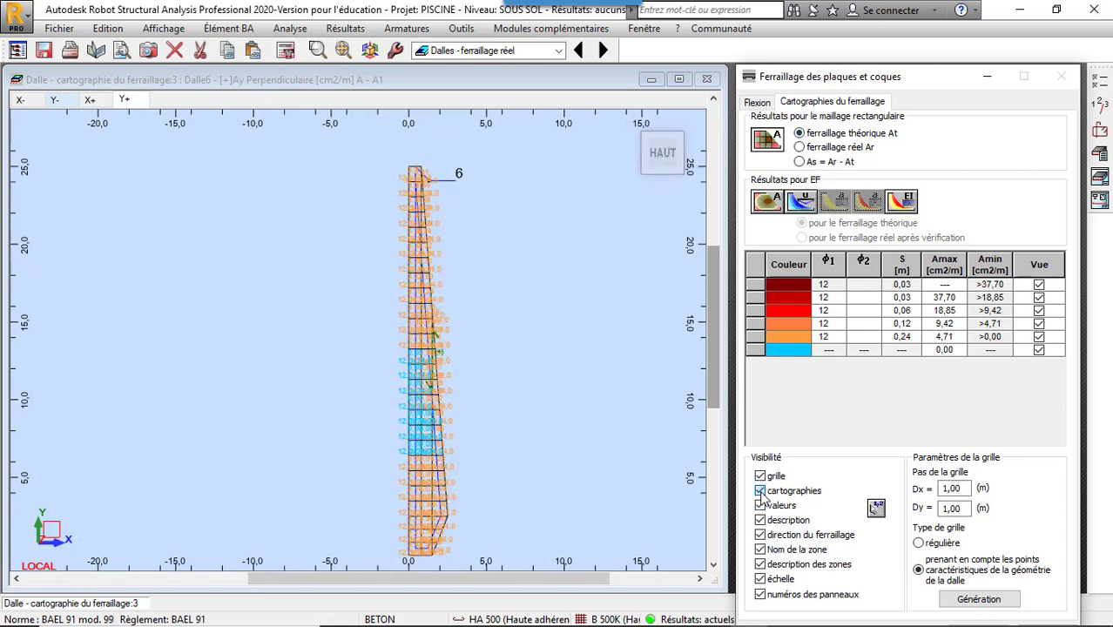
pyautogui.click(760, 492)
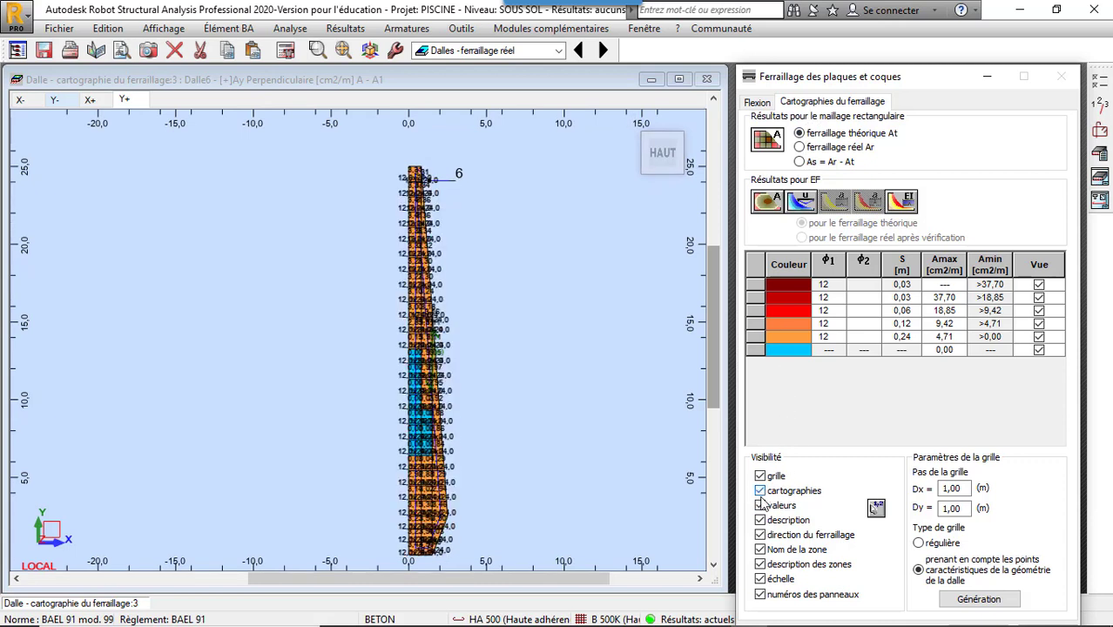
pyautogui.click(760, 506)
pyautogui.click(761, 520)
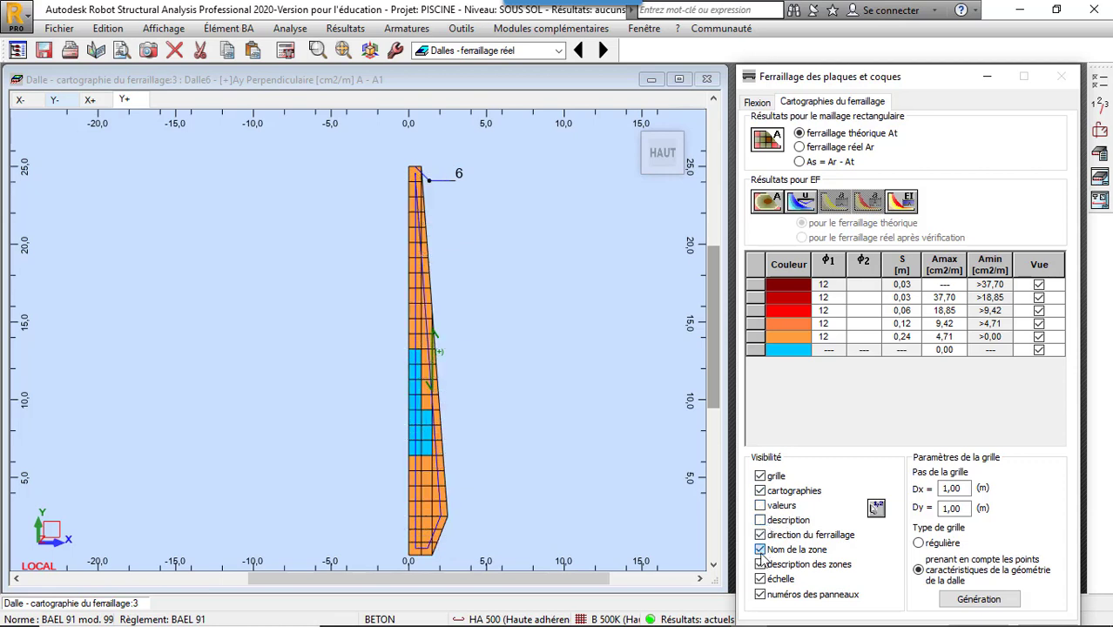
pyautogui.click(760, 551)
pyautogui.click(761, 579)
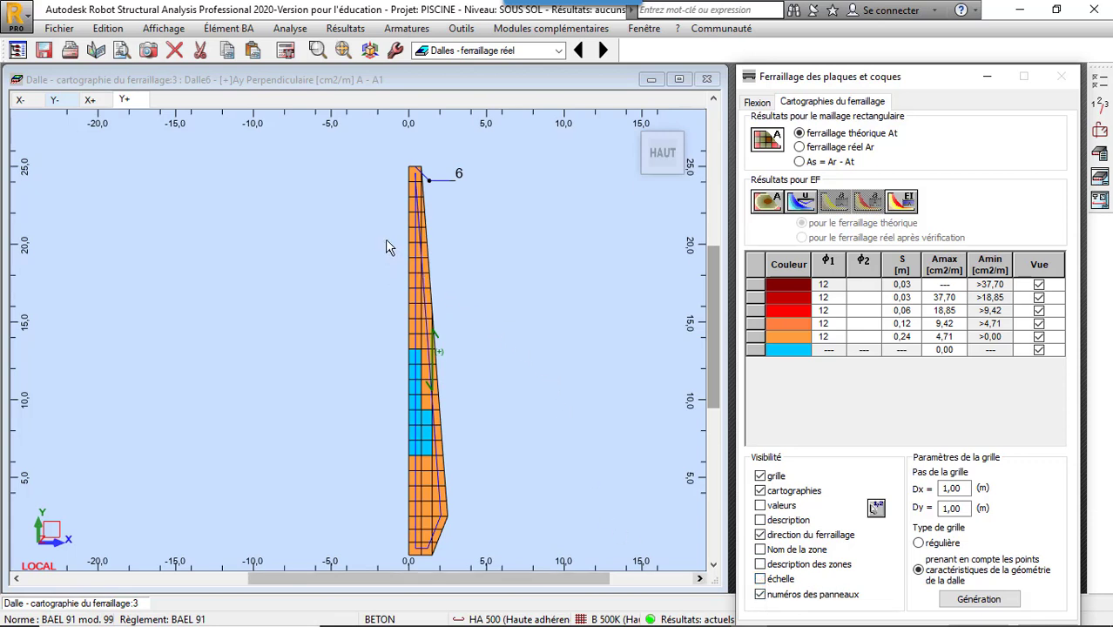
pyautogui.scroll(-1, 385, 239)
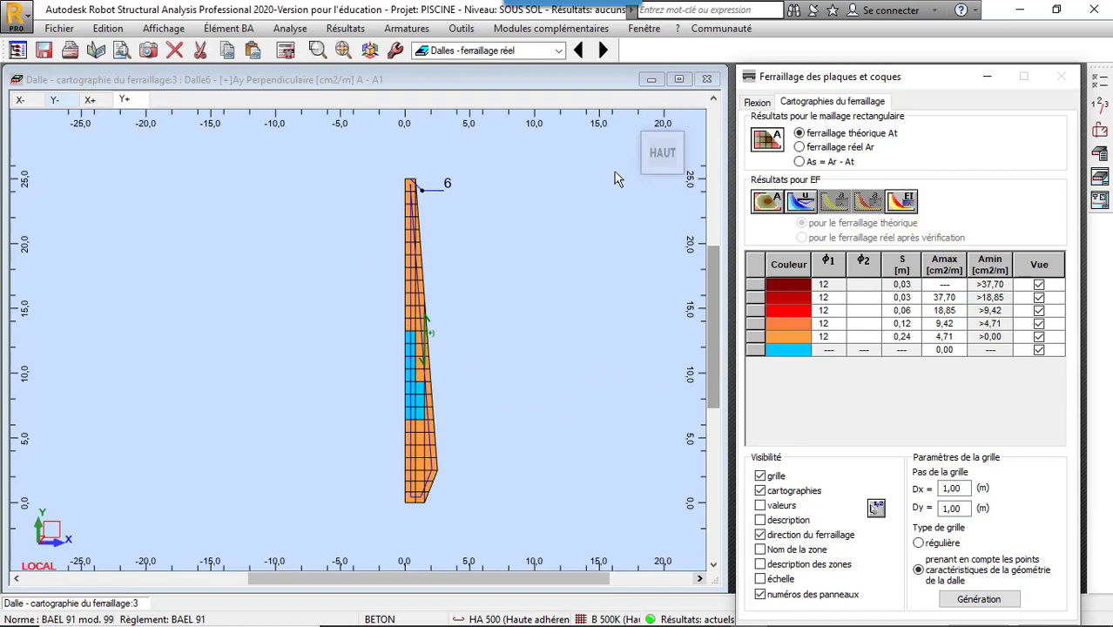
# Exclude the 6, 8, 10 and 12 mm bars in the BAEL 91 calculation options and check the welded mesh and punching settings.
pyautogui.click(1101, 82)
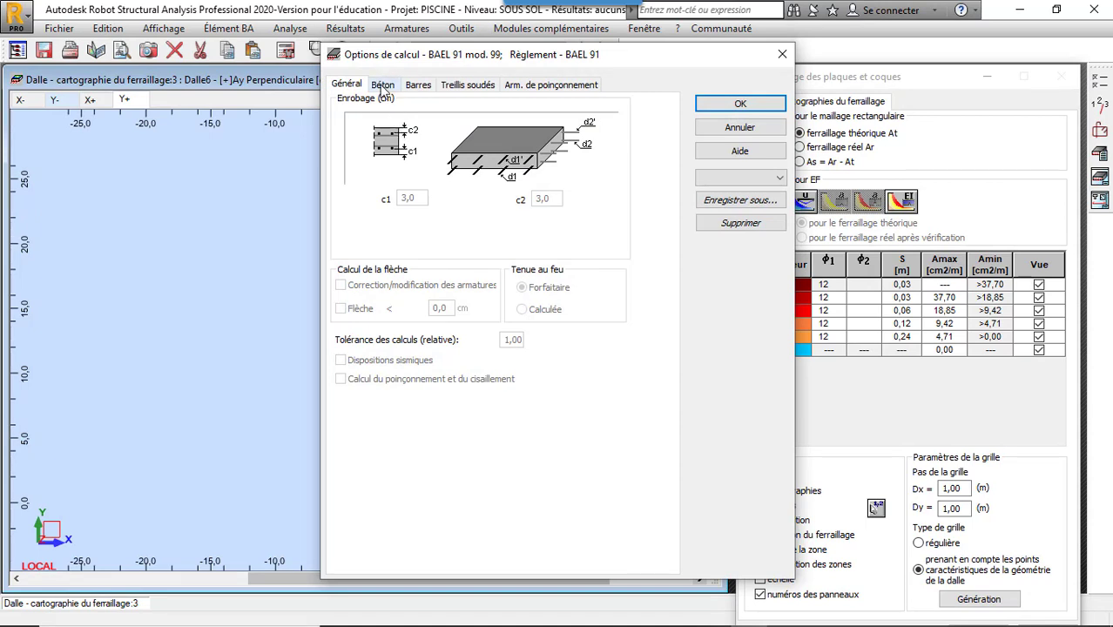
pyautogui.click(420, 85)
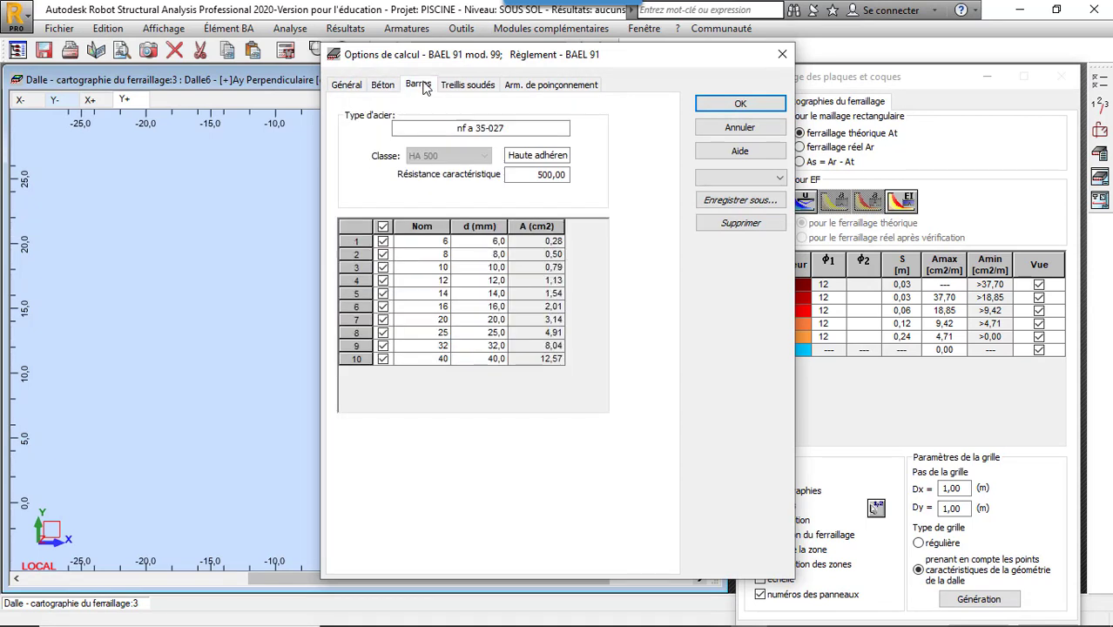
pyautogui.click(383, 242)
pyautogui.click(383, 254)
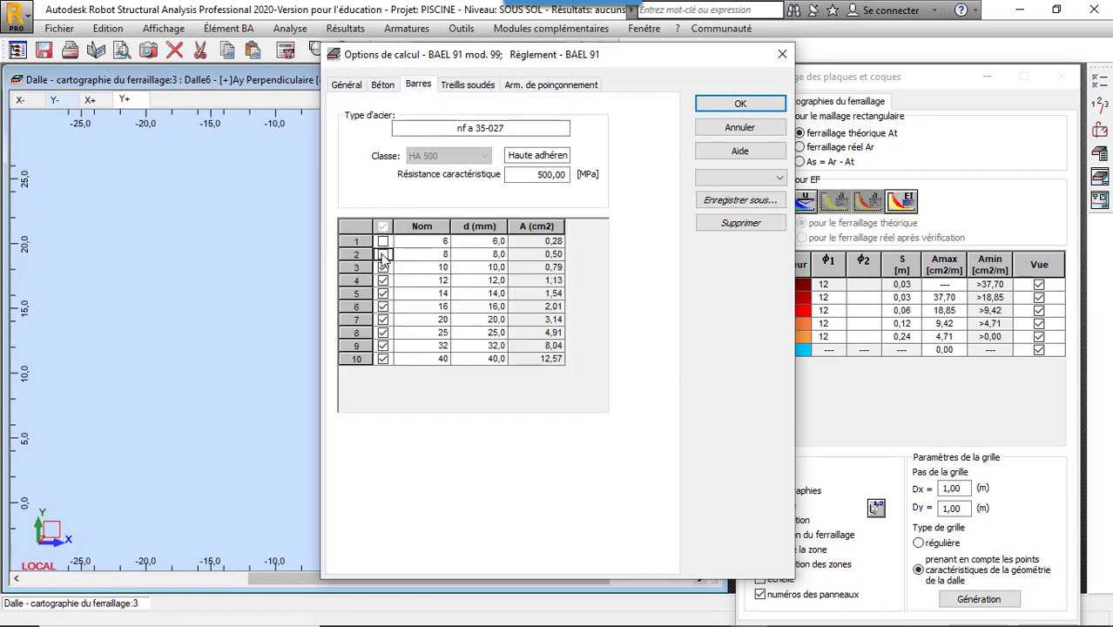
pyautogui.click(383, 267)
pyautogui.click(383, 280)
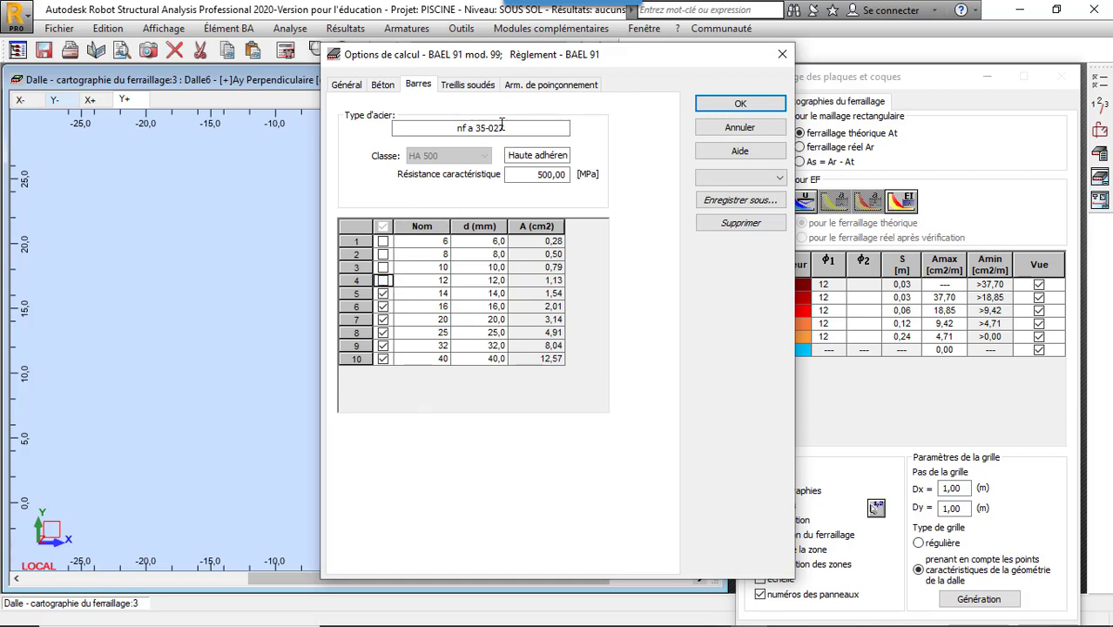
pyautogui.click(467, 84)
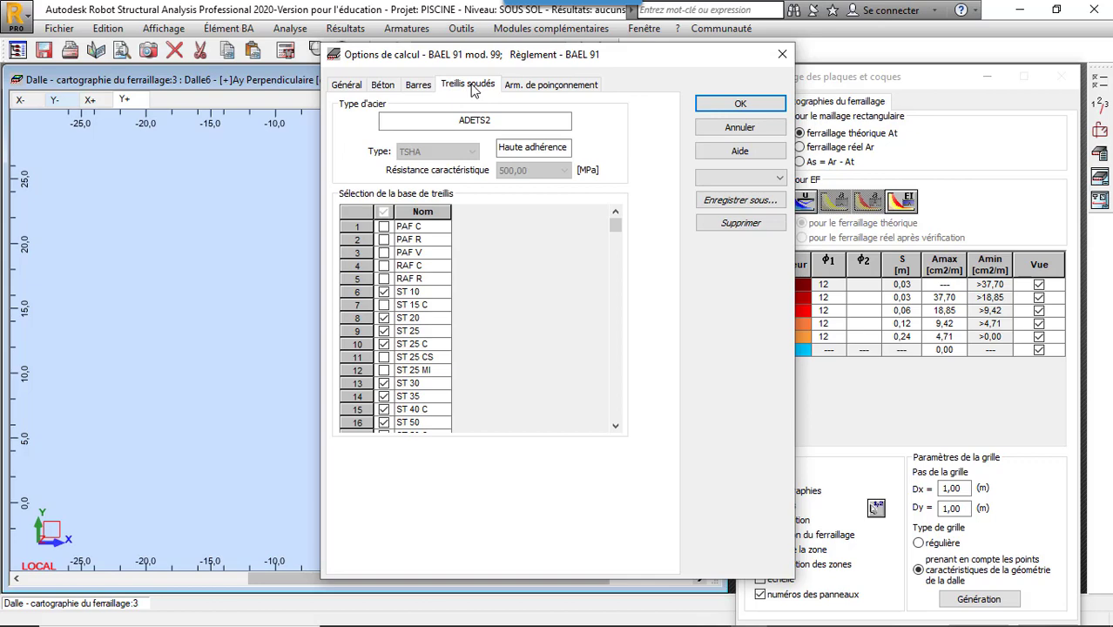
pyautogui.click(521, 87)
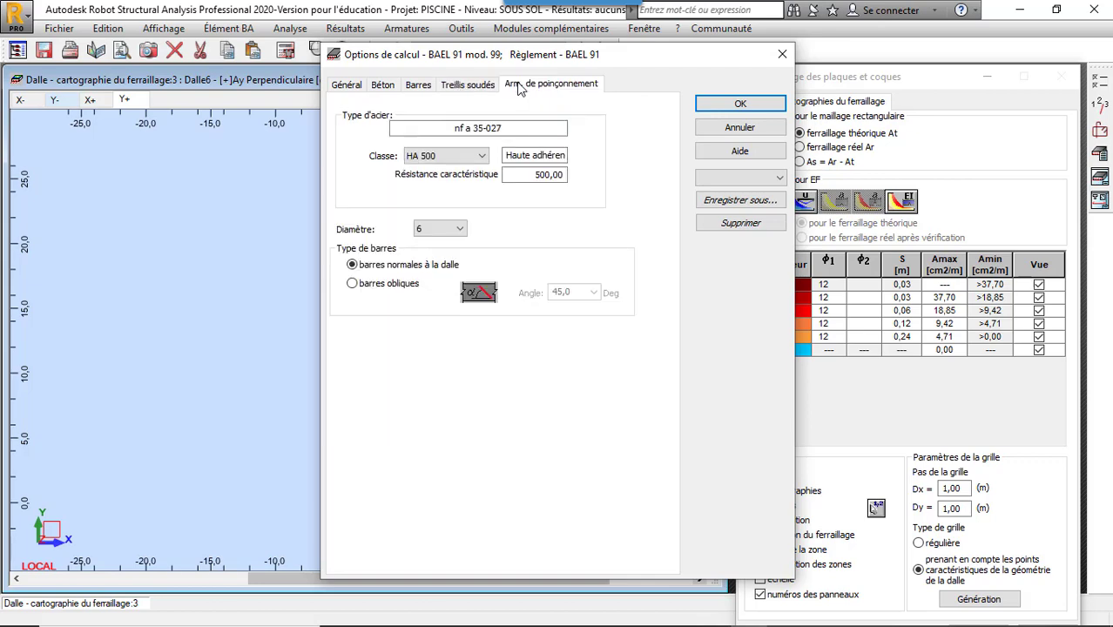
pyautogui.click(752, 106)
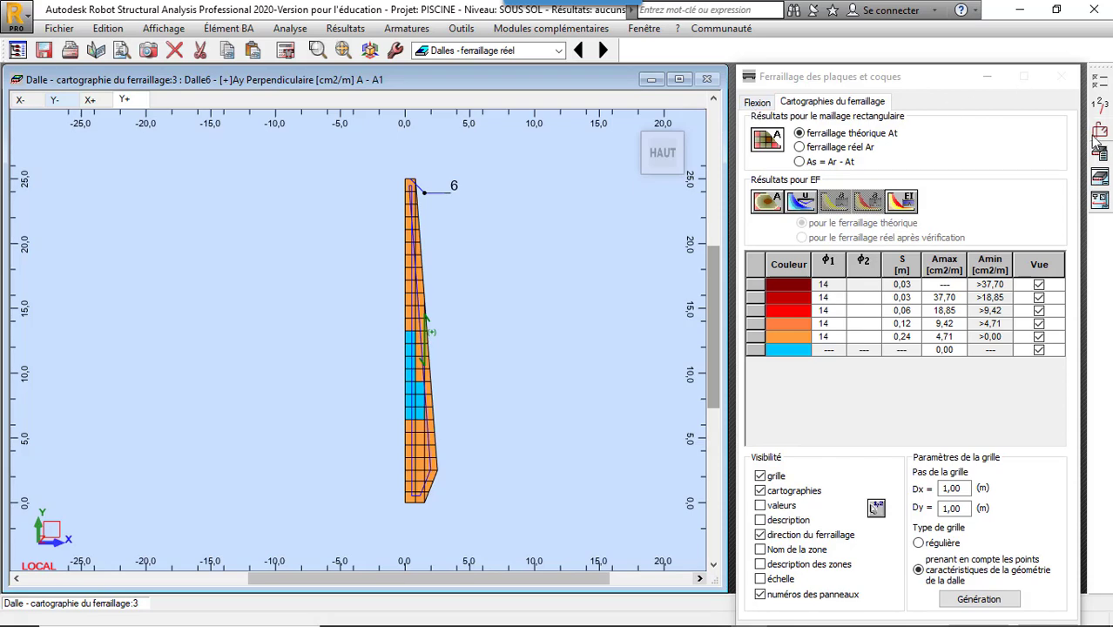
# Set the slab's reinforcement pattern to bars only, with the same top and bottom reinforcement.
pyautogui.click(1099, 131)
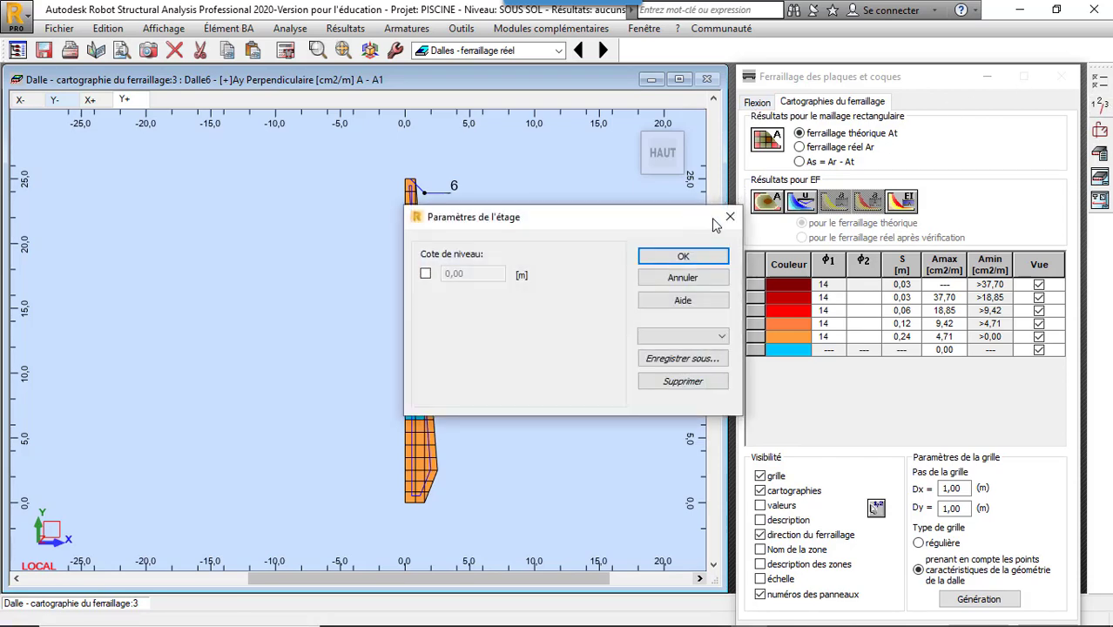
pyautogui.click(729, 216)
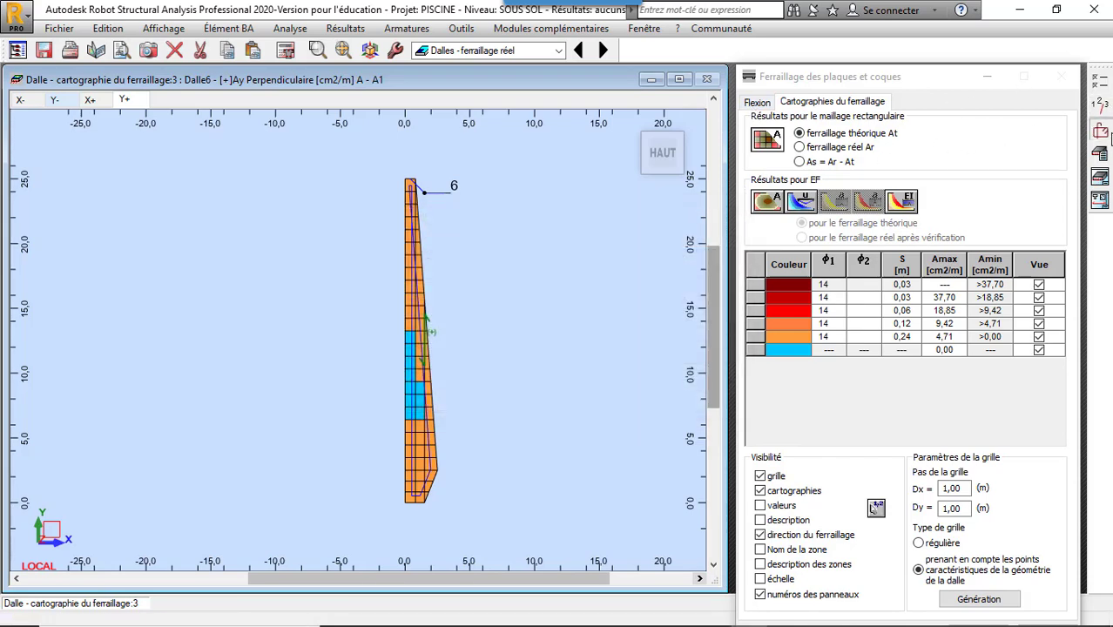
pyautogui.click(1101, 154)
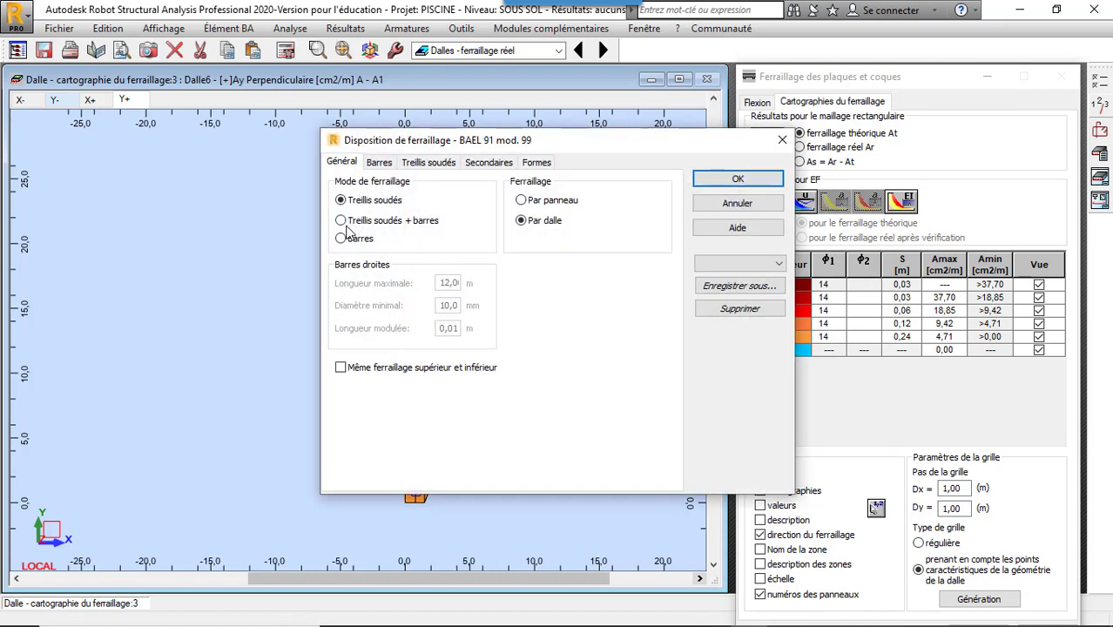
pyautogui.click(340, 239)
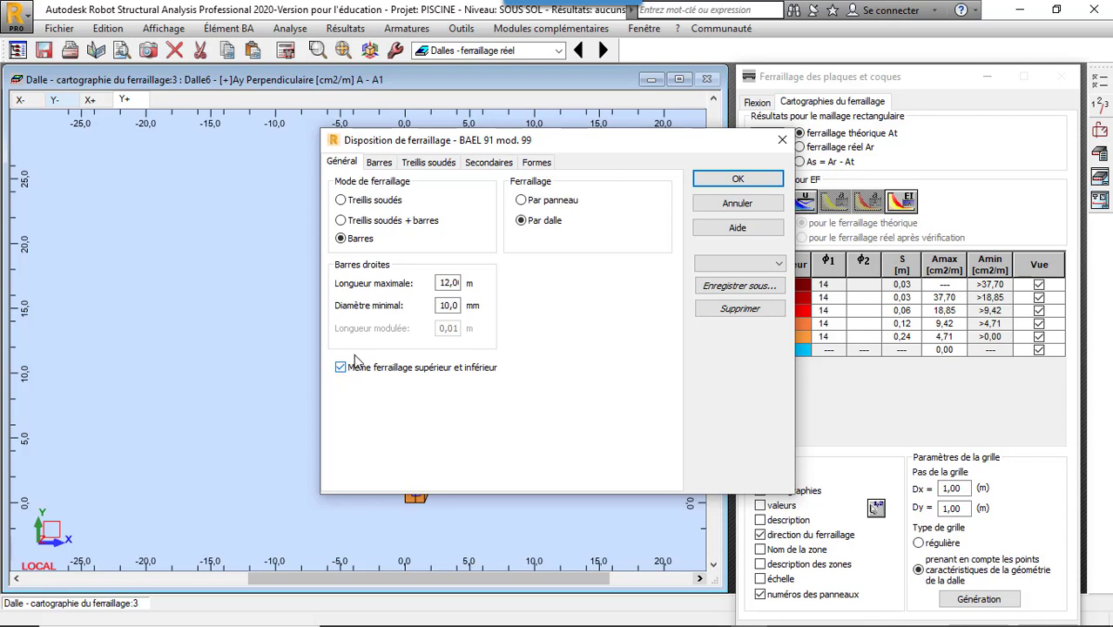
pyautogui.click(737, 180)
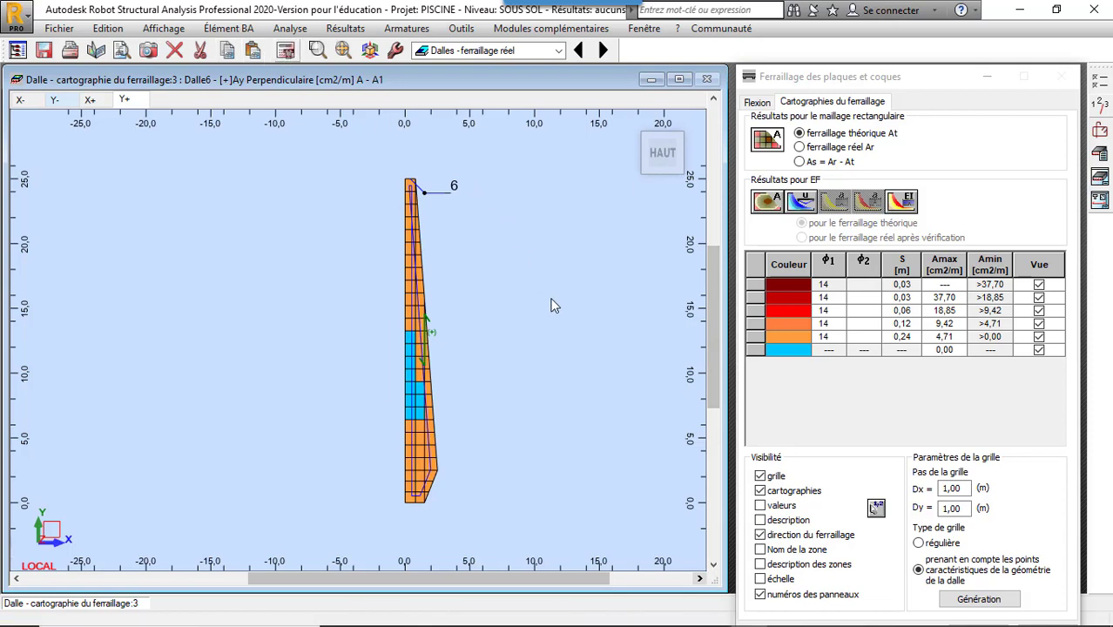
# Calculate the provided reinforcement of the slab and review its bar diameters and spacings for each direction.
pyautogui.click(588, 401)
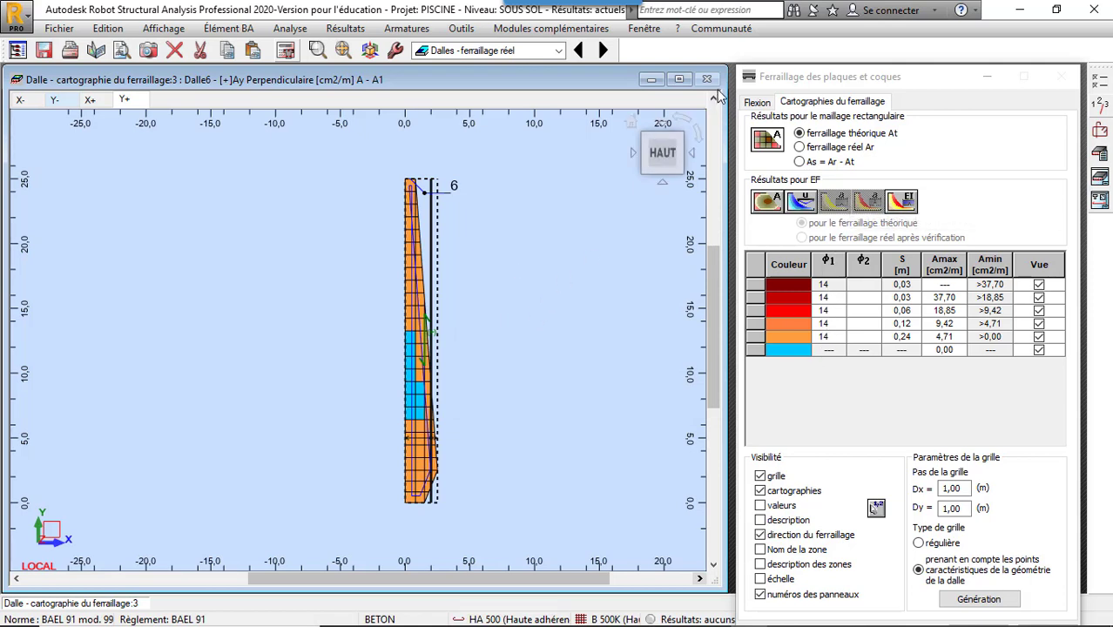
pyautogui.click(764, 104)
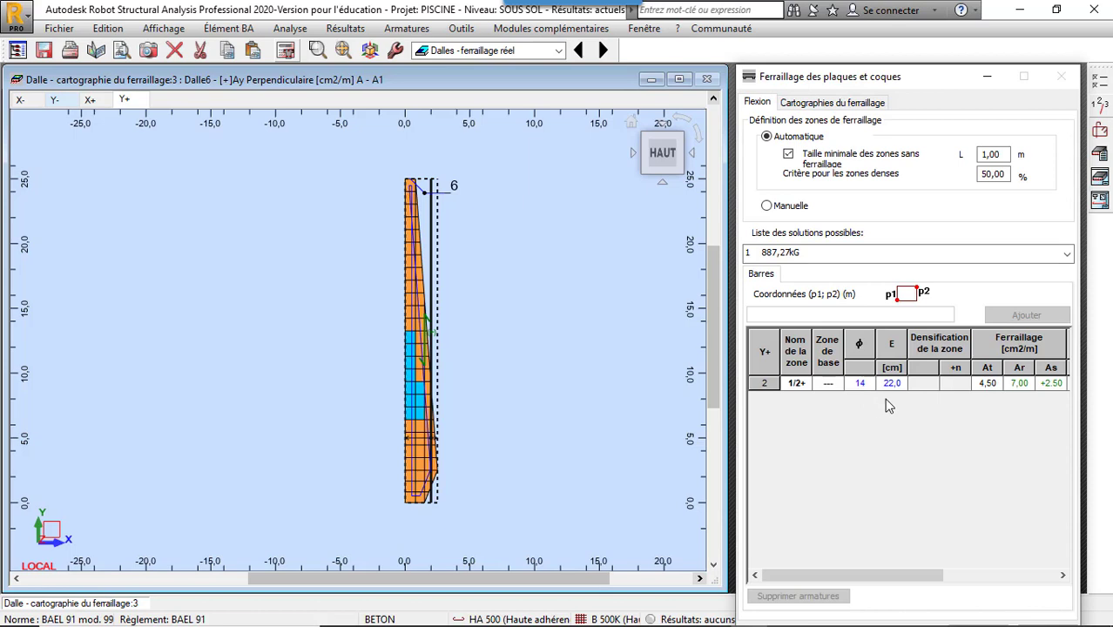
pyautogui.click(89, 99)
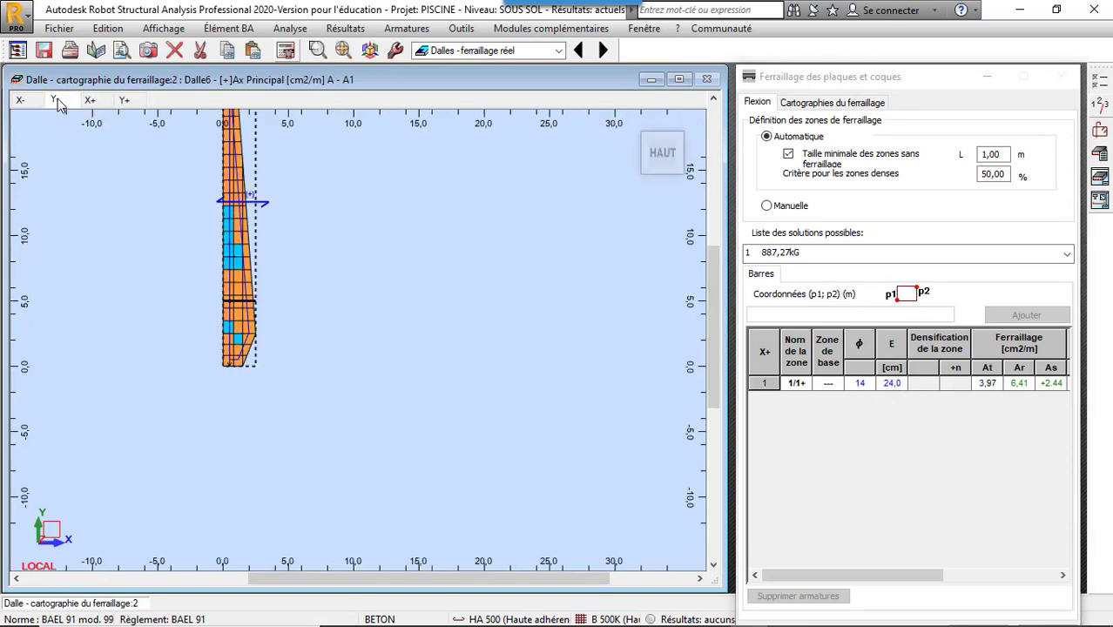
pyautogui.click(56, 101)
pyautogui.click(20, 99)
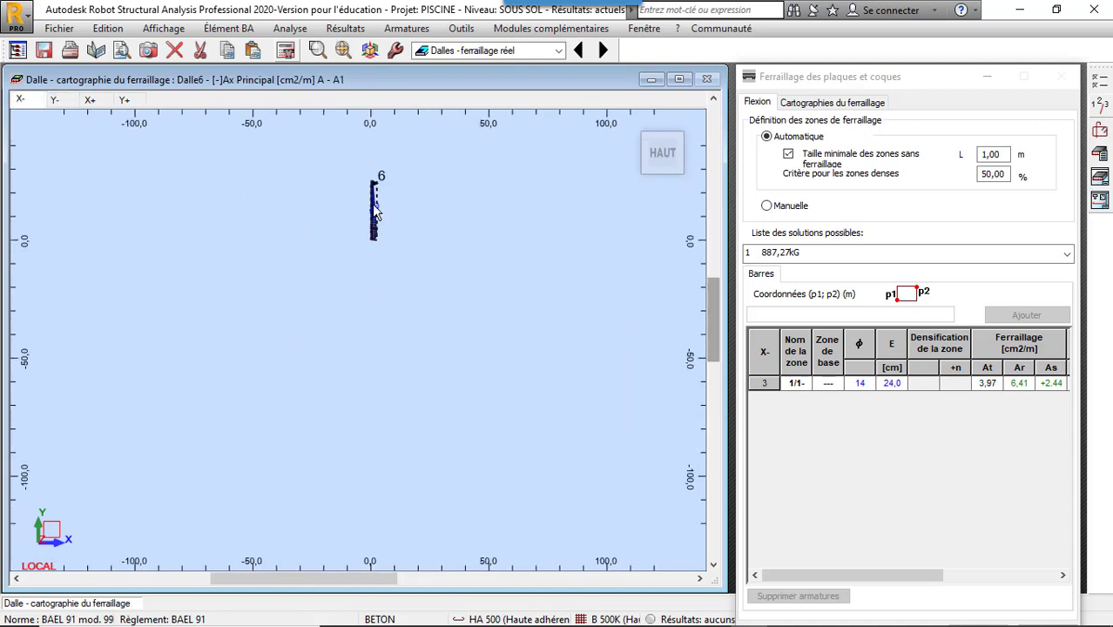
# Set the bar diameter to 14 mm in both the X and Y directions of the slab's reinforcement pattern.
pyautogui.click(1099, 130)
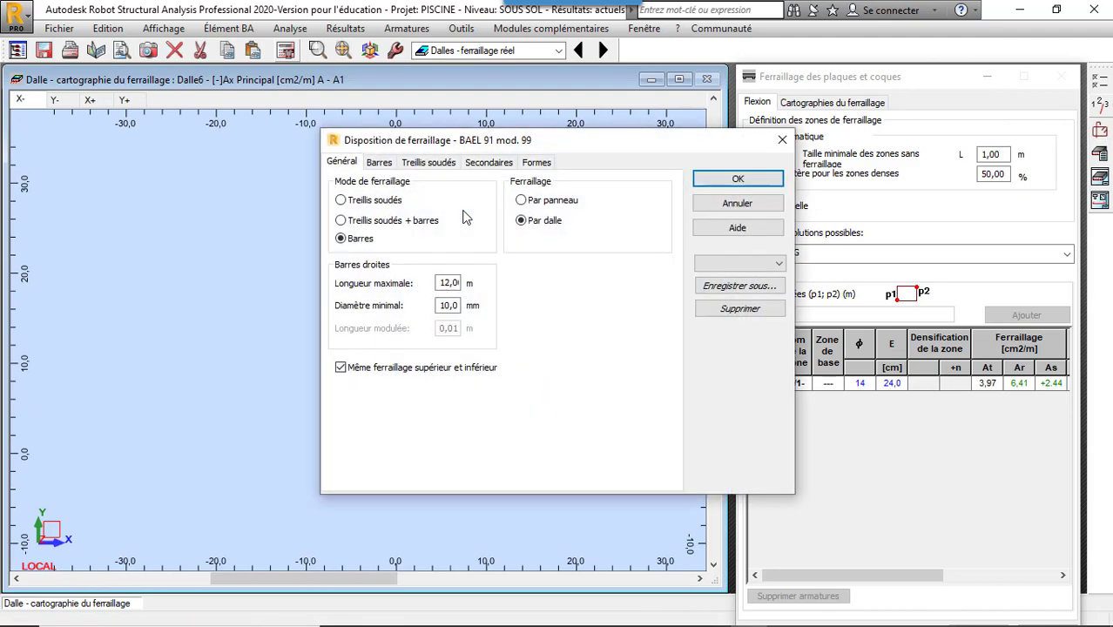
pyautogui.click(380, 163)
pyautogui.click(352, 164)
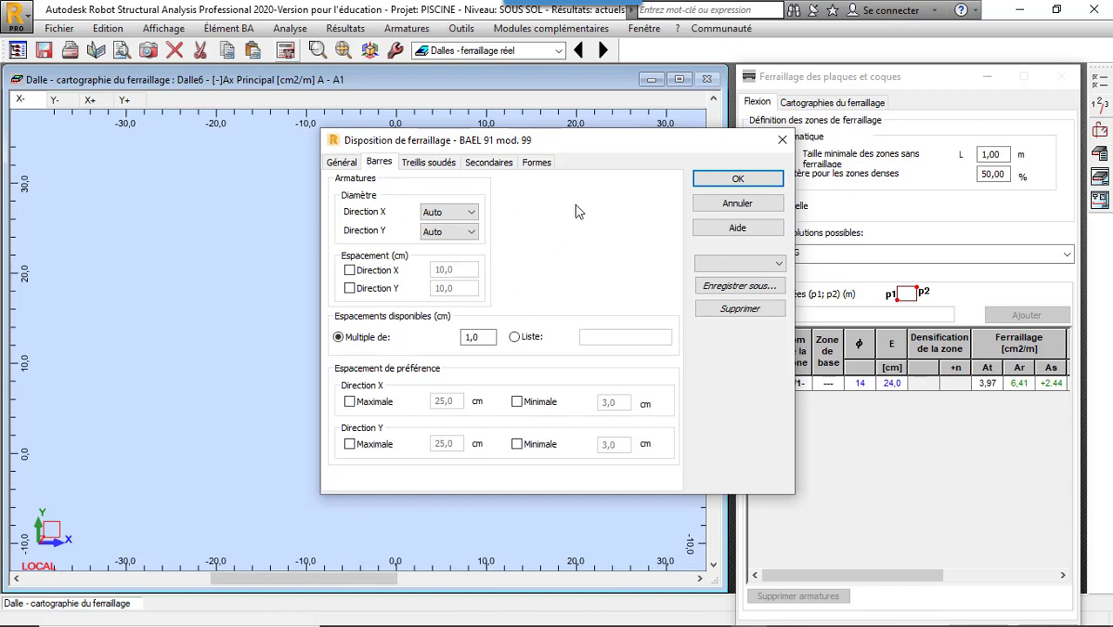
pyautogui.click(452, 212)
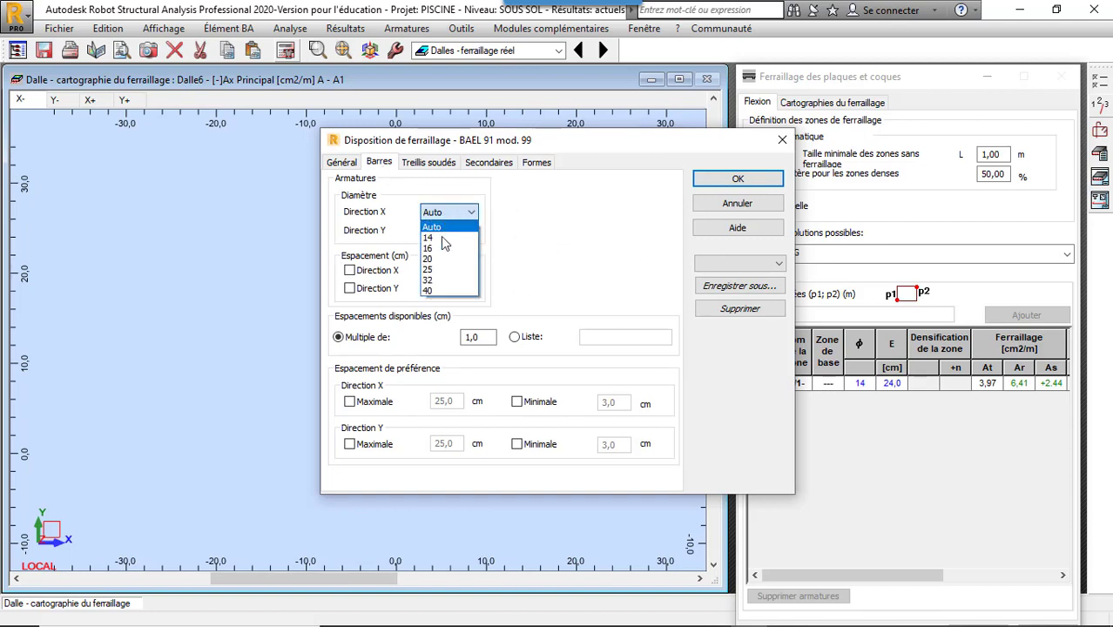
pyautogui.click(452, 240)
pyautogui.click(451, 231)
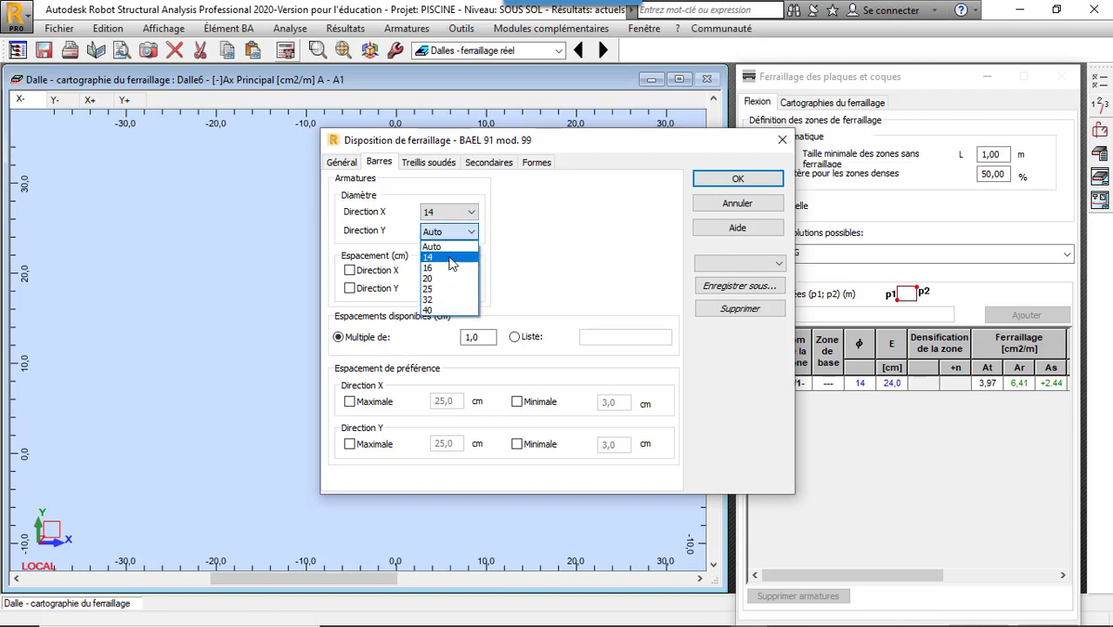
pyautogui.click(449, 258)
# Fix the bar spacing at 15 cm in directions X and Y and recalculate the slab's provided reinforcement.
pyautogui.click(350, 271)
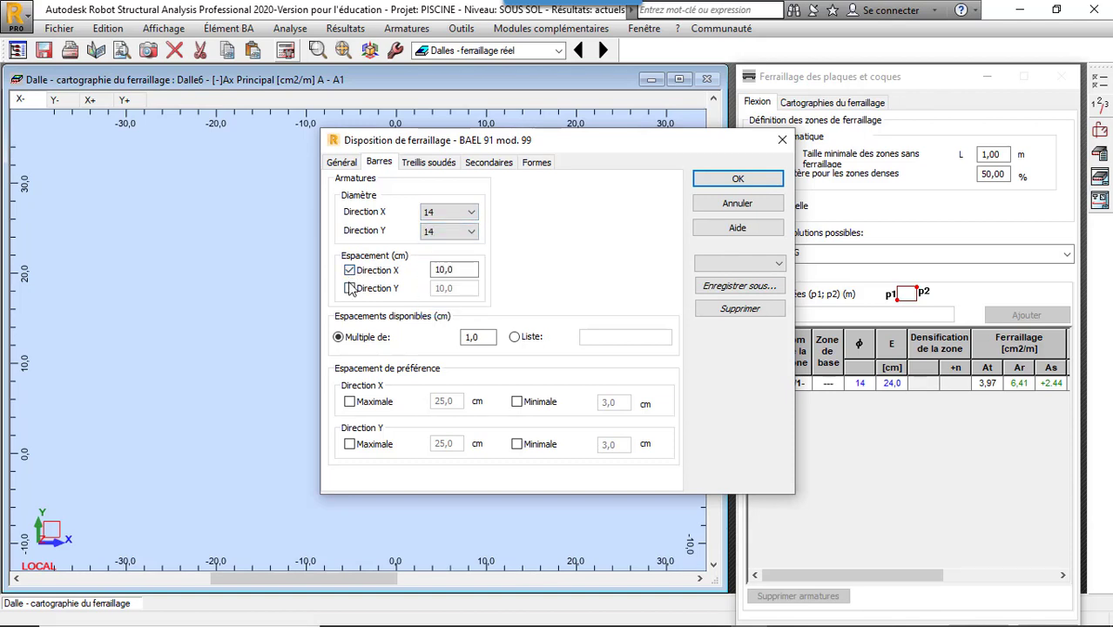
pyautogui.click(349, 288)
pyautogui.moveTo(458, 273); pyautogui.dragTo(385, 297)
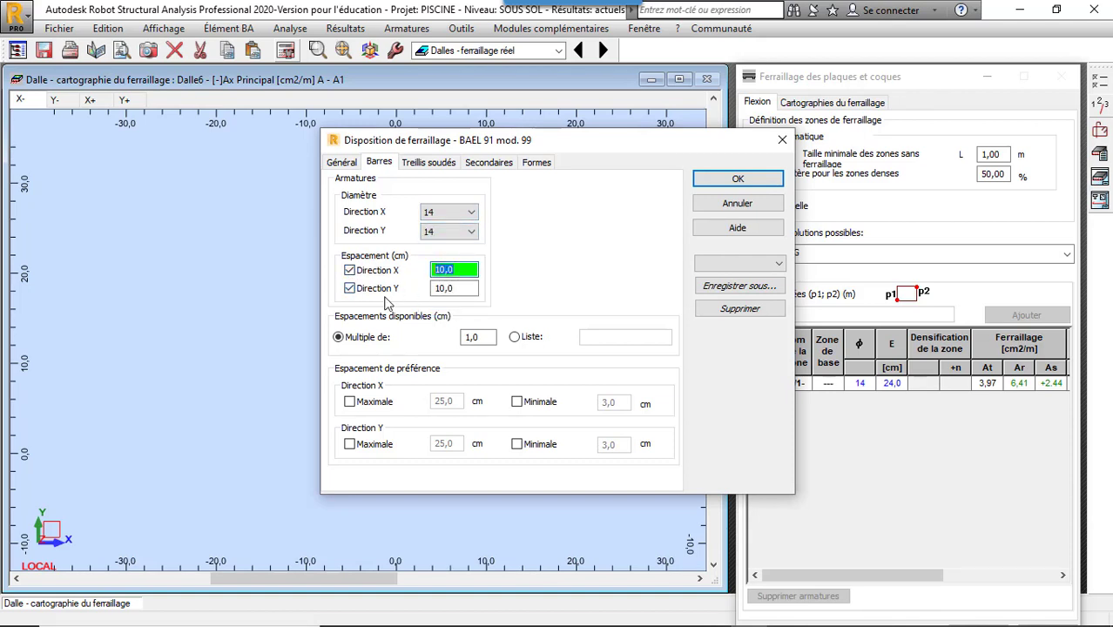
pyautogui.write('15')
pyautogui.press('Tab')
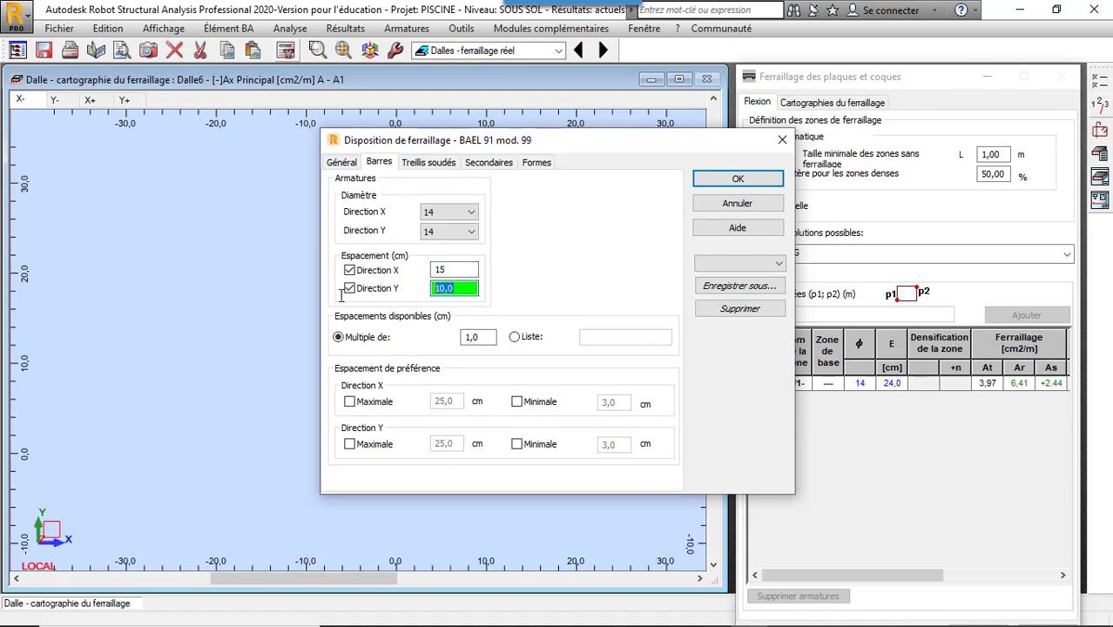
pyautogui.write('15')
pyautogui.click(712, 182)
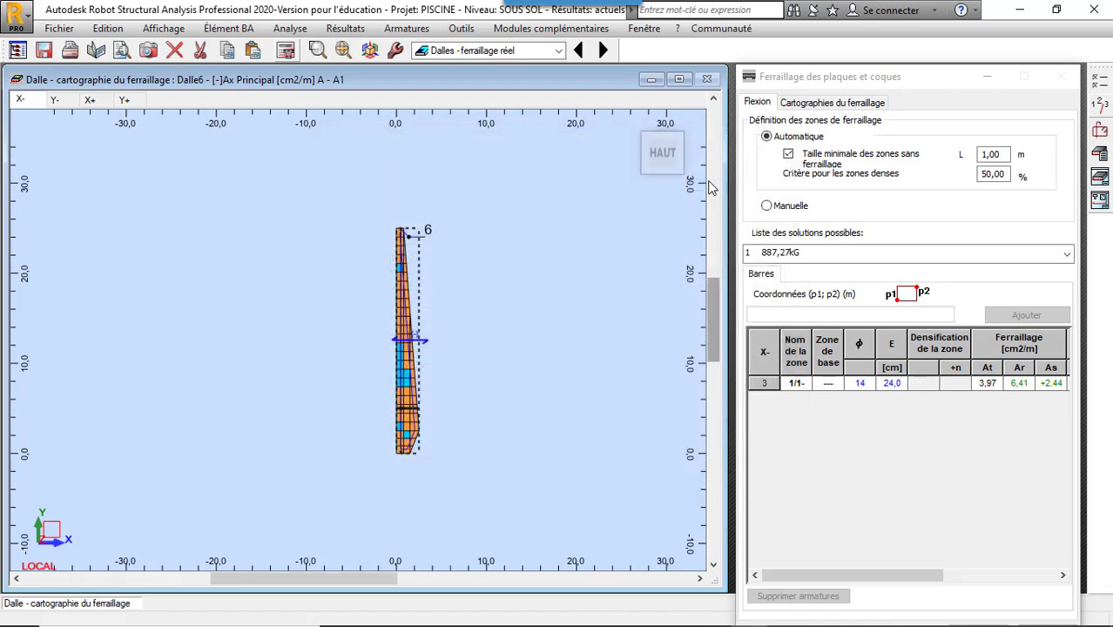
pyautogui.click(285, 50)
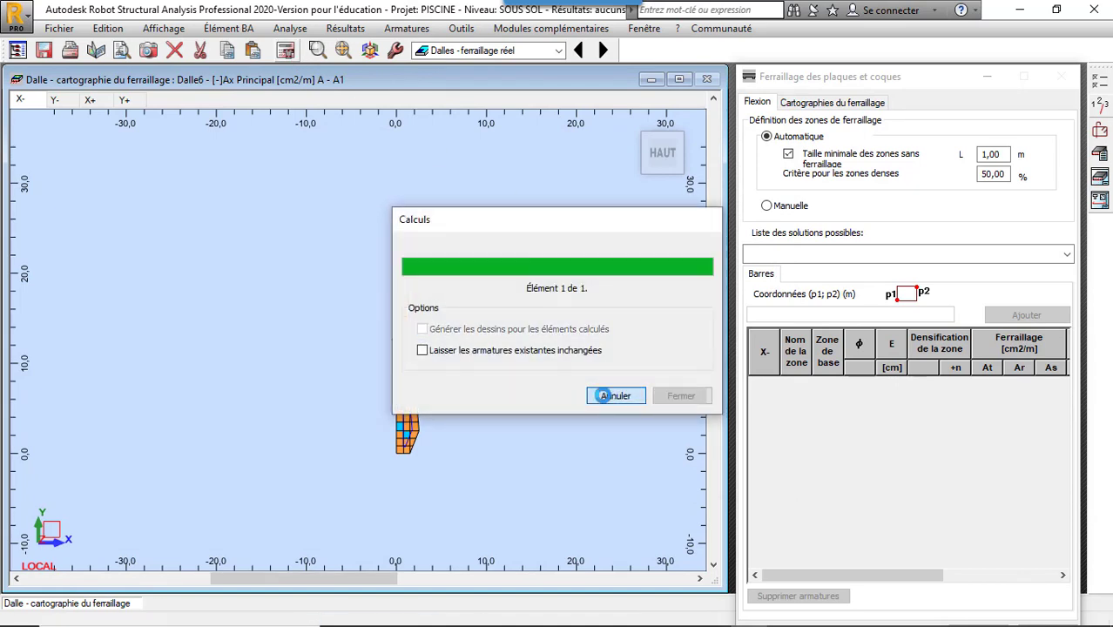
pyautogui.scroll(2, 420, 351)
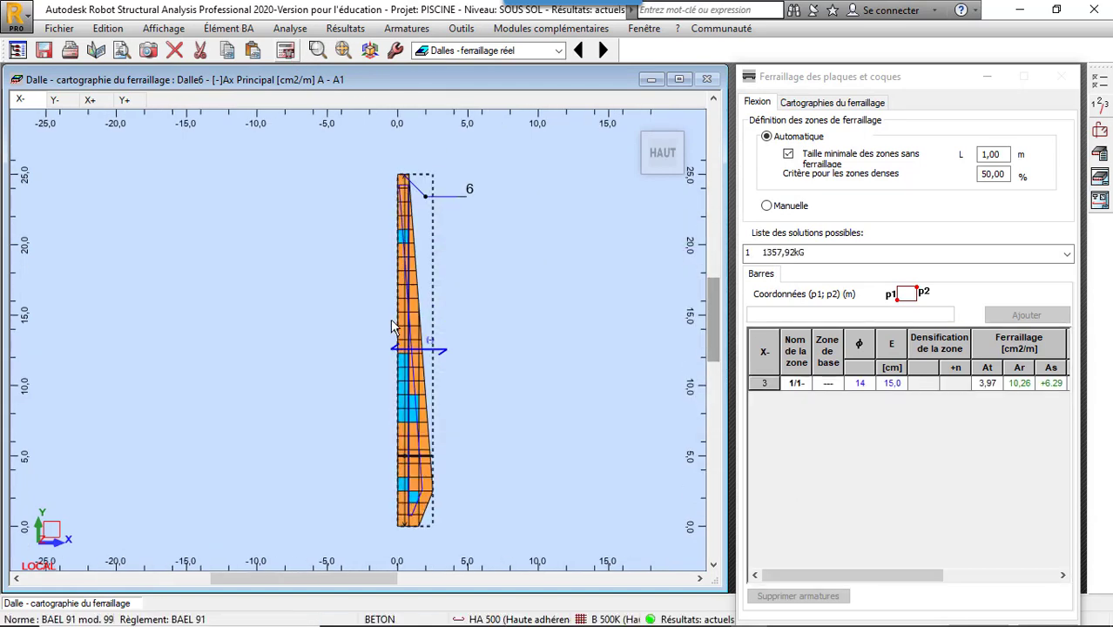
# Display the slab reinforcement layout (Dalles - ferraillage) and examine the bar mesh over panel 6 for the top and bottom layers.
pyautogui.click(558, 51)
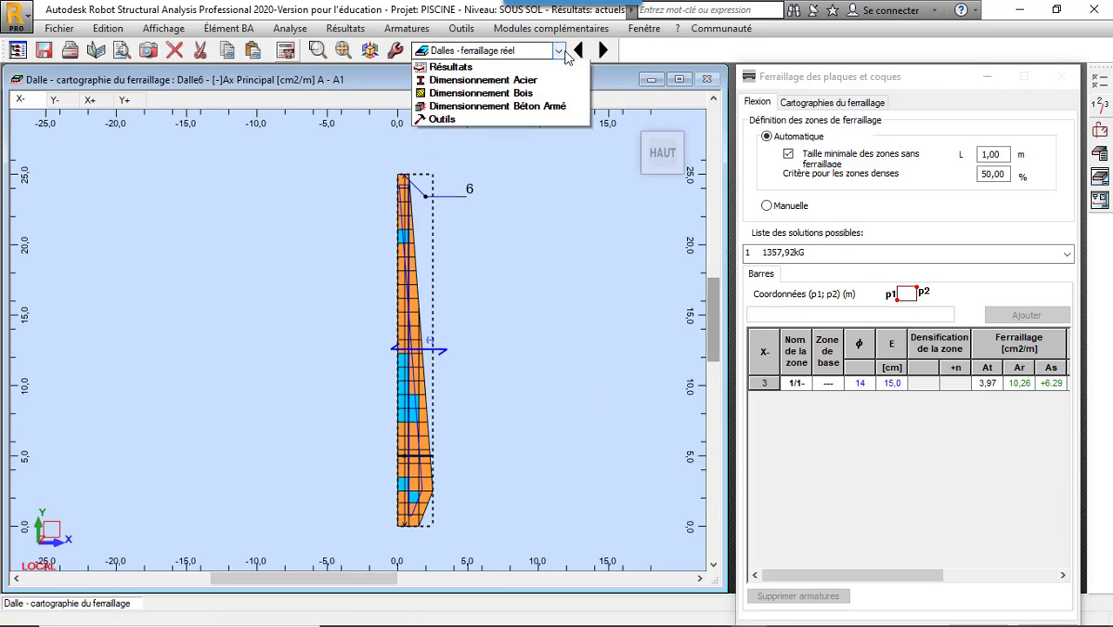
pyautogui.moveTo(527, 154)
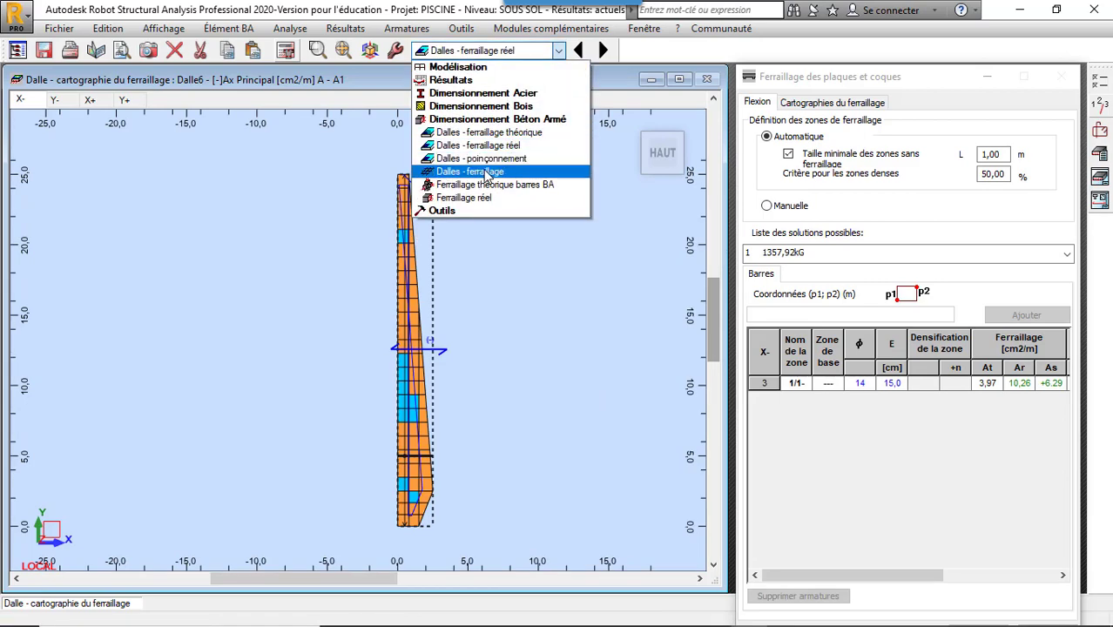
pyautogui.click(485, 172)
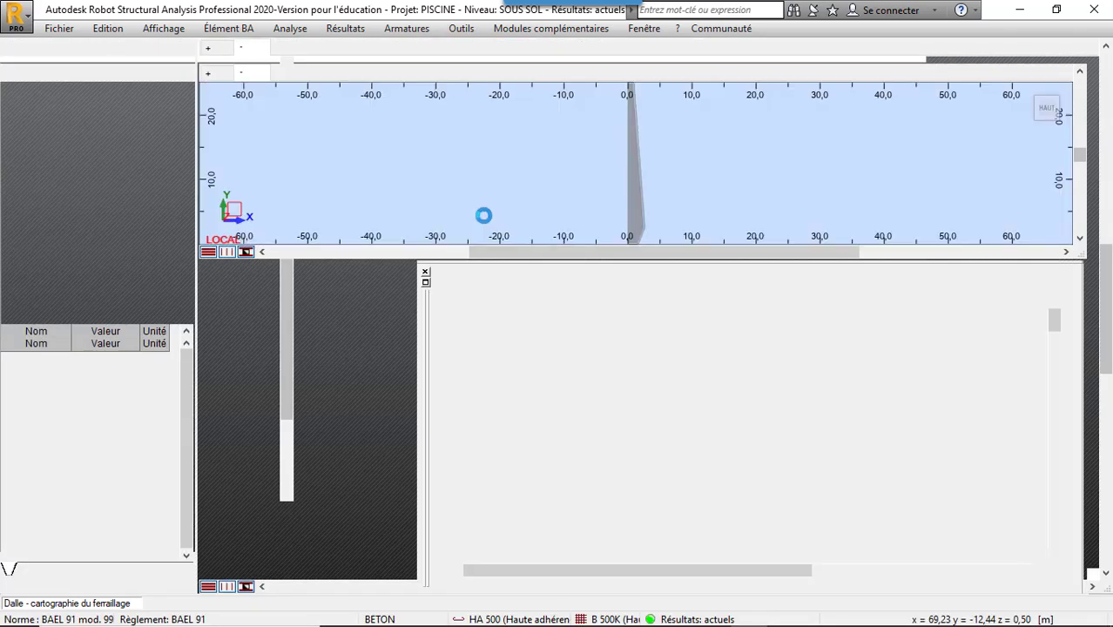
pyautogui.scroll(-2, 555, 192)
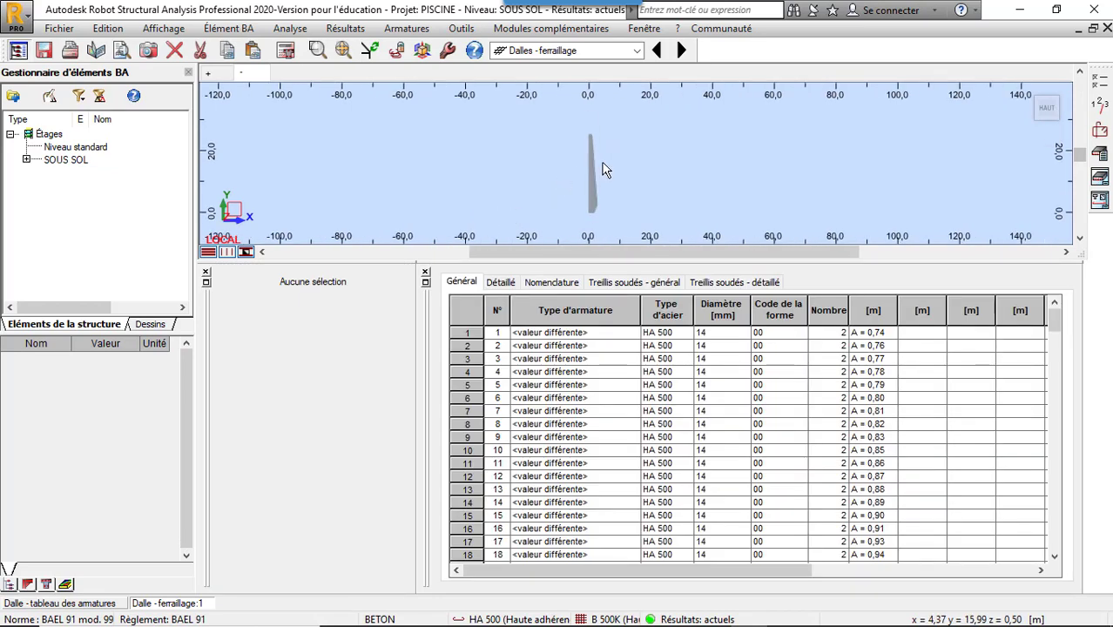
pyautogui.scroll(4, 605, 217)
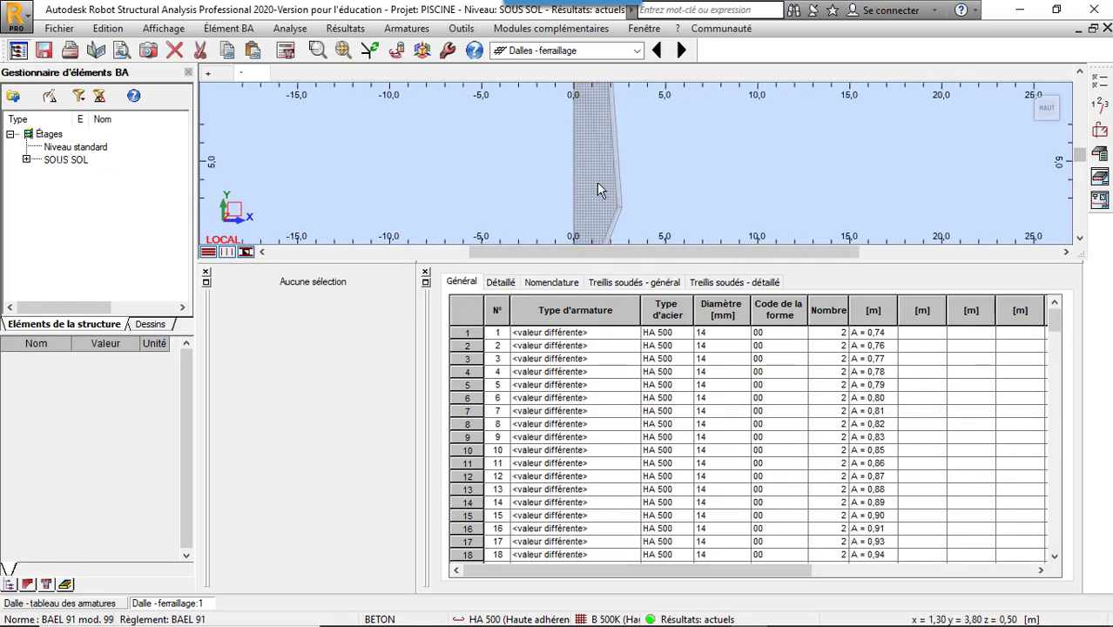
pyautogui.scroll(-2, 627, 178)
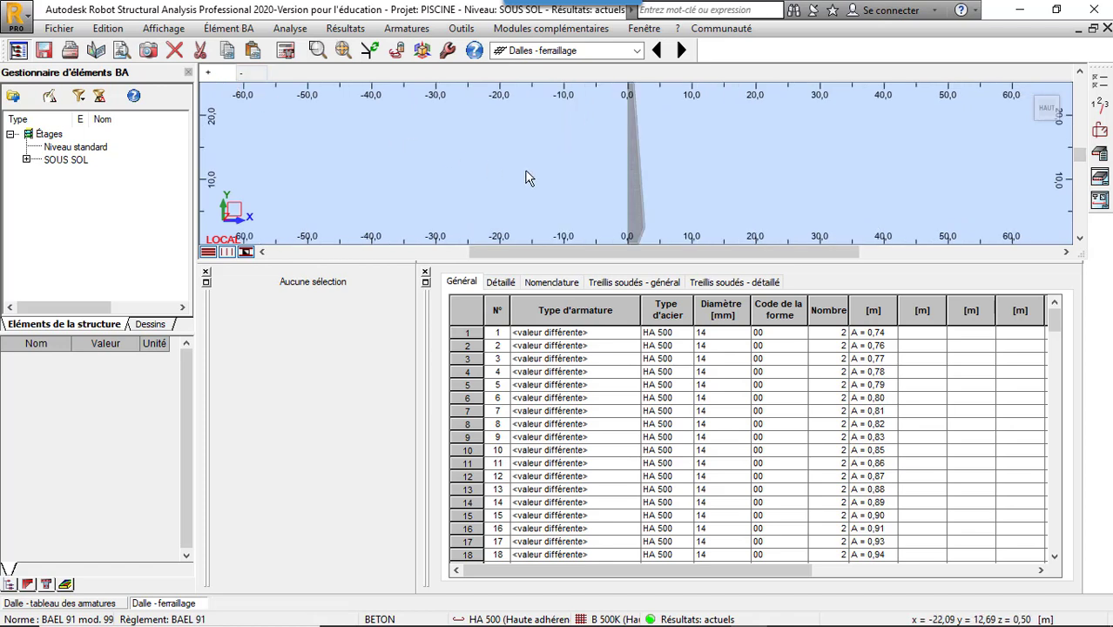
pyautogui.scroll(2, 634, 148)
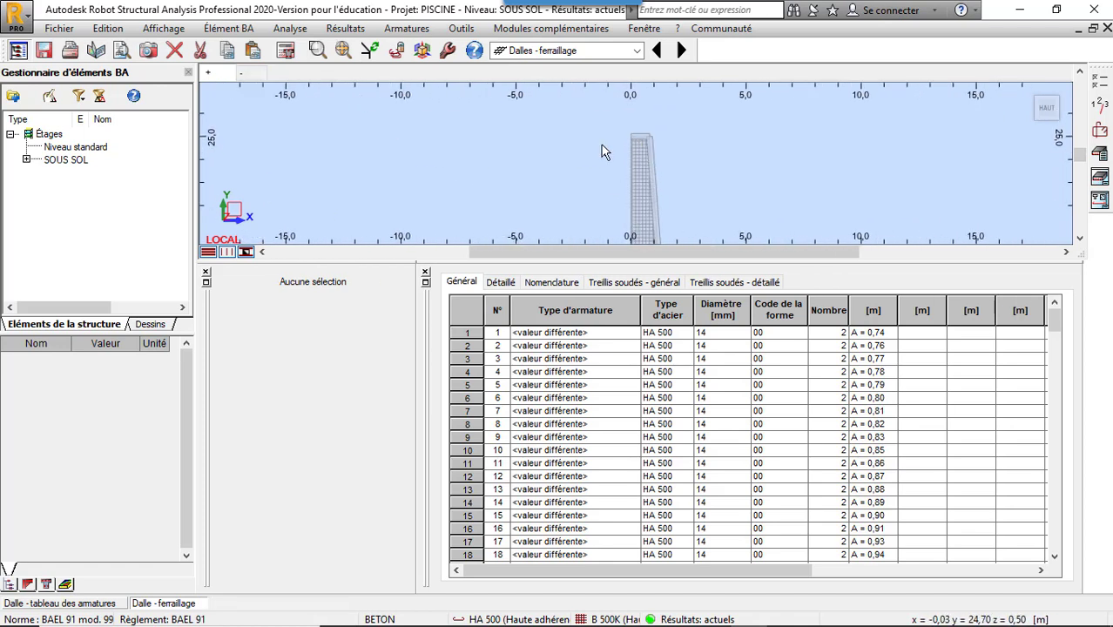
pyautogui.scroll(2, 627, 160)
pyautogui.scroll(-3, 614, 155)
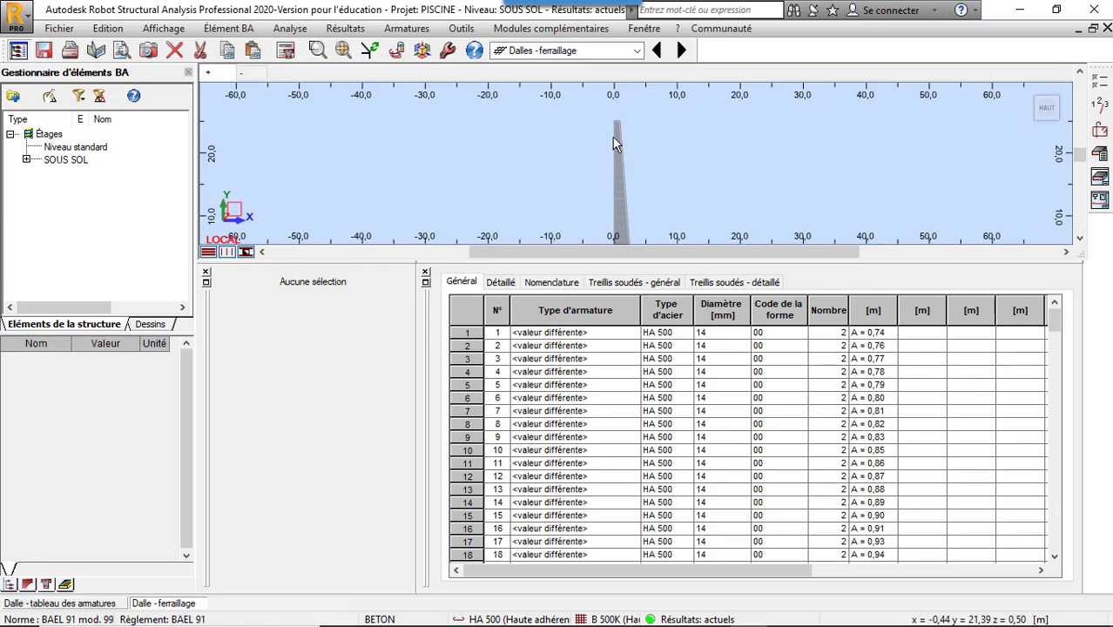
pyautogui.scroll(-1, 614, 144)
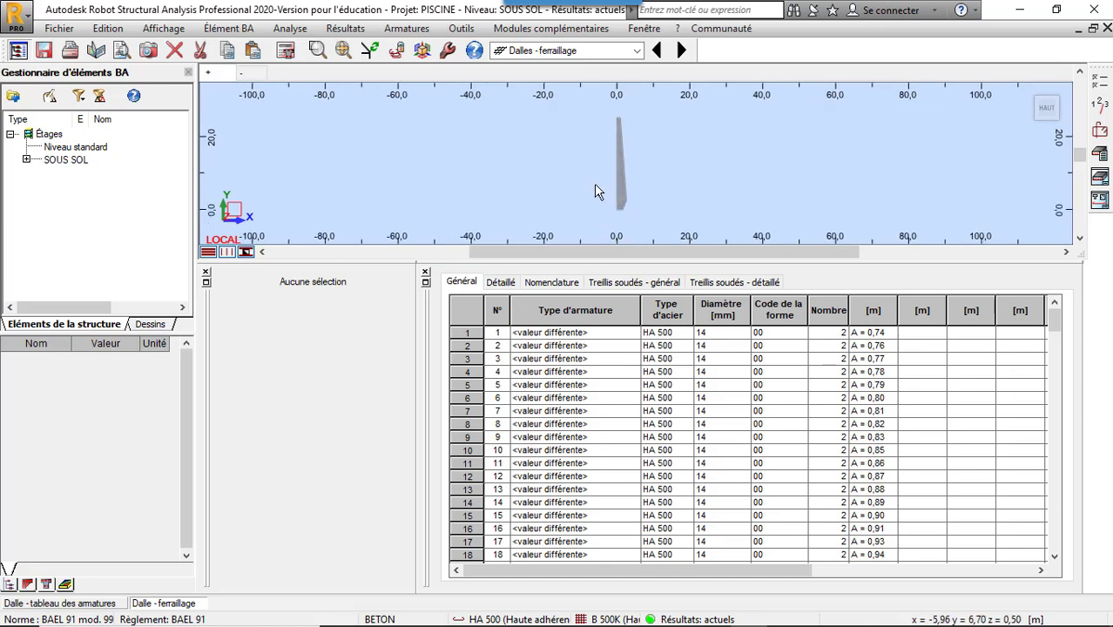
# Return to the theoretical slab reinforcement layout and send the pool's short end wall to RC wall design with the default simple load cases.
pyautogui.click(637, 50)
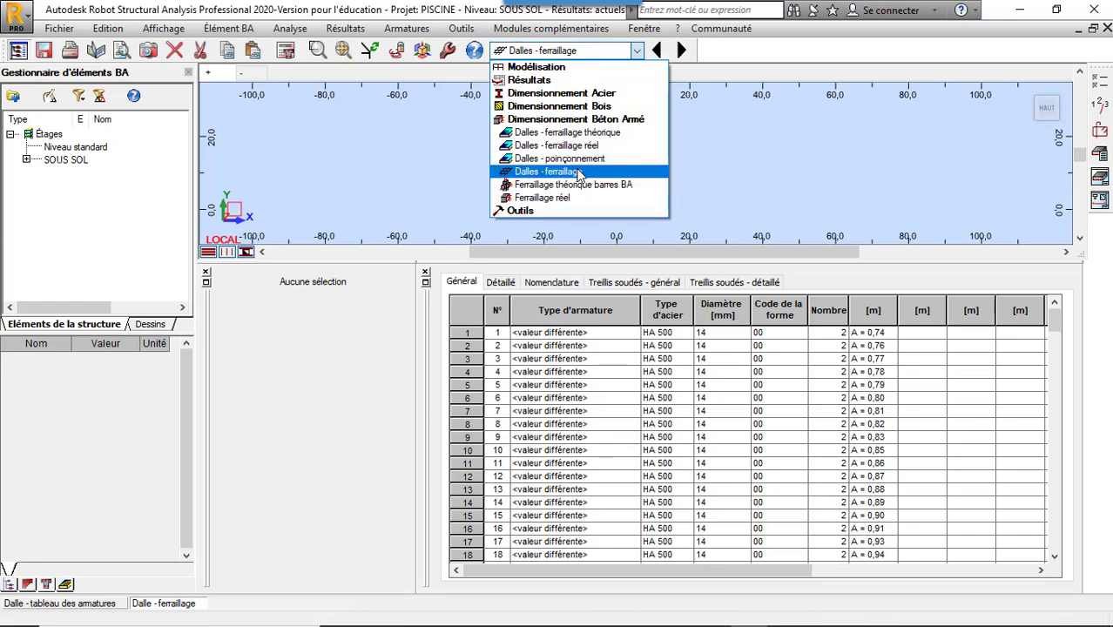
pyautogui.click(595, 143)
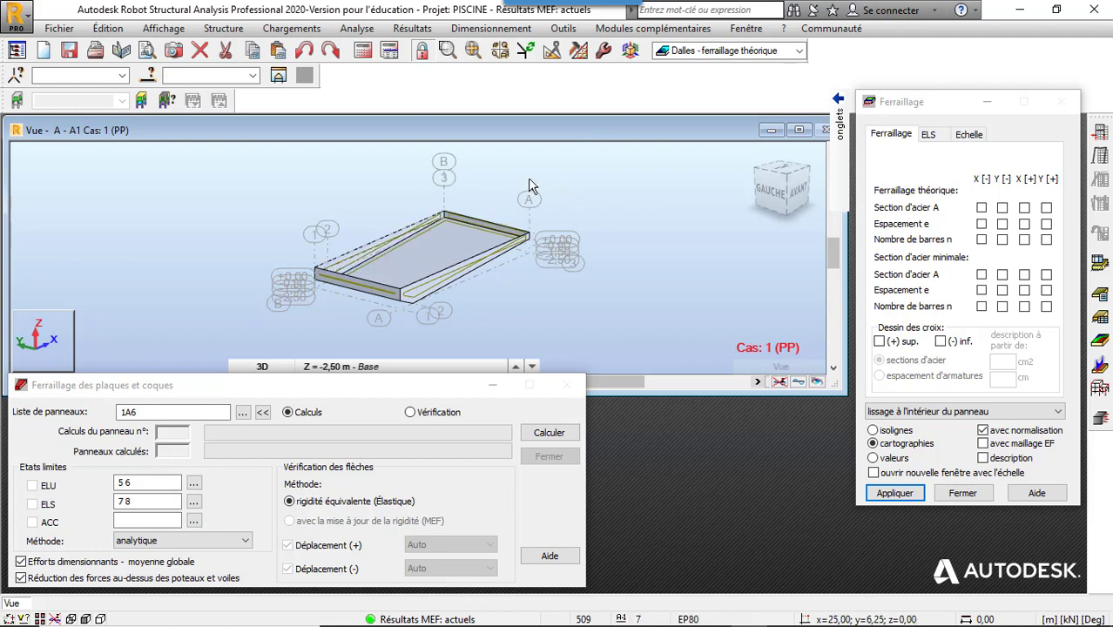
pyautogui.click(387, 294)
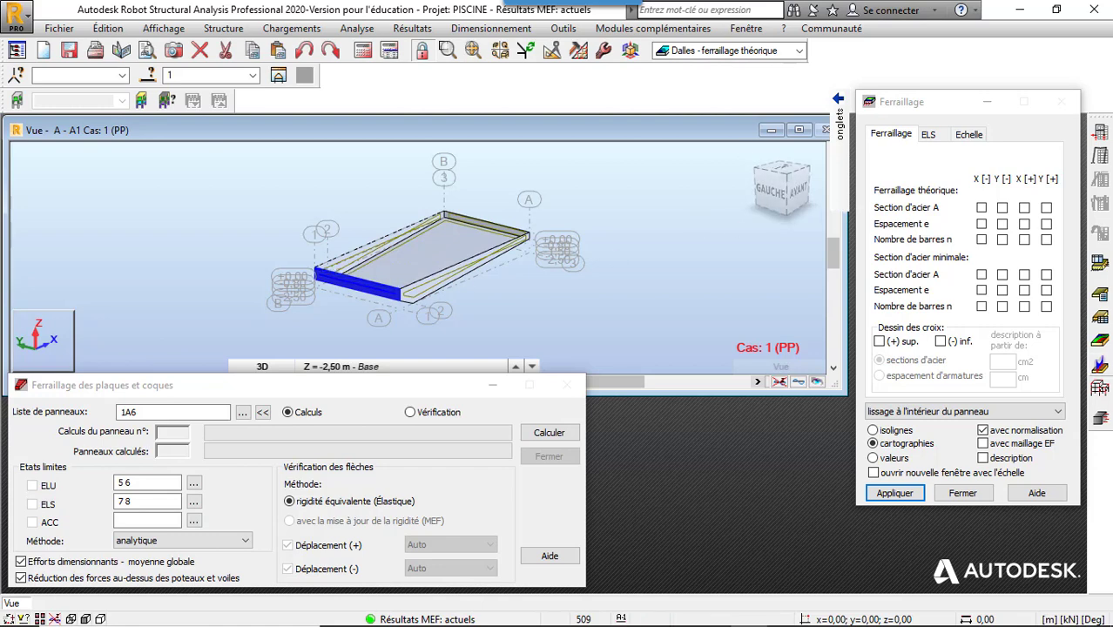
pyautogui.click(1100, 417)
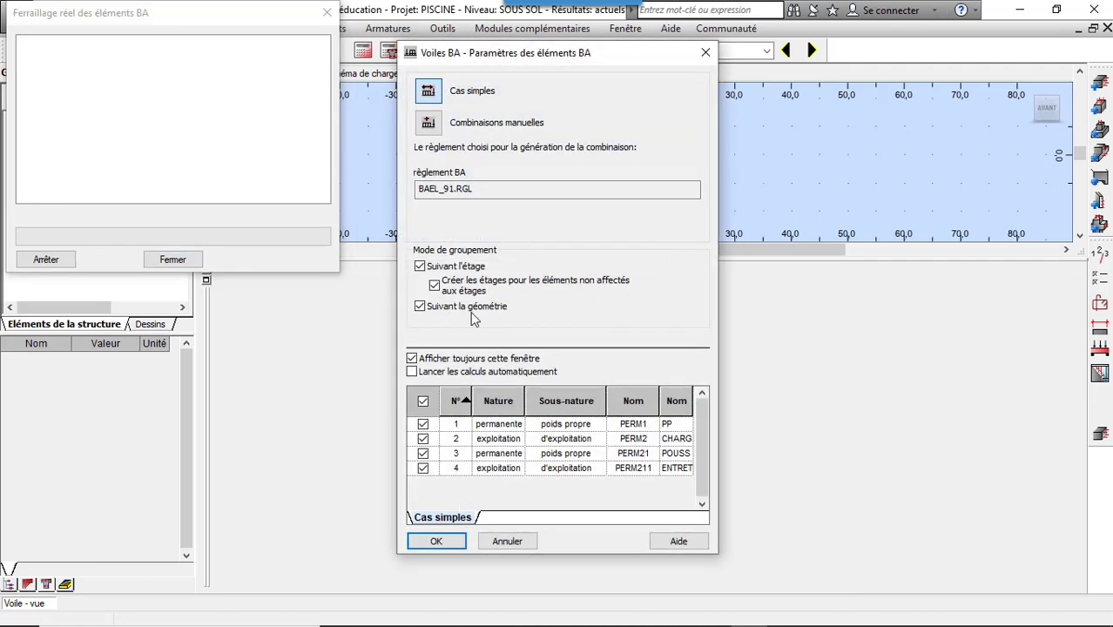
pyautogui.click(435, 539)
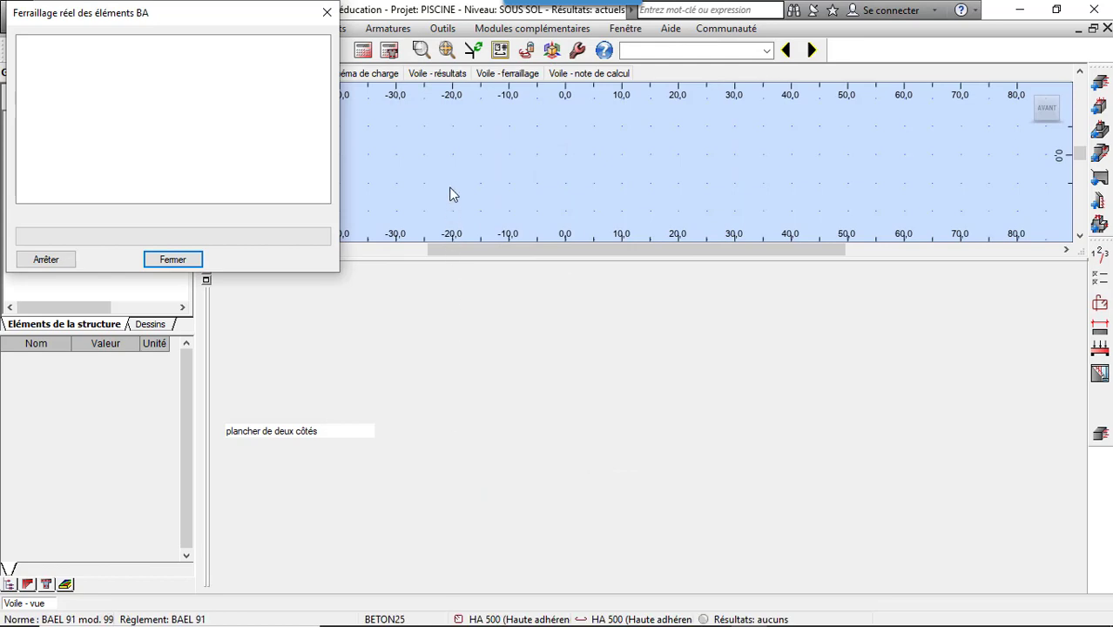
# Set the wall's support condition to "plancher d'un côté" and apply it to the wall geometry.
pyautogui.scroll(3, 641, 193)
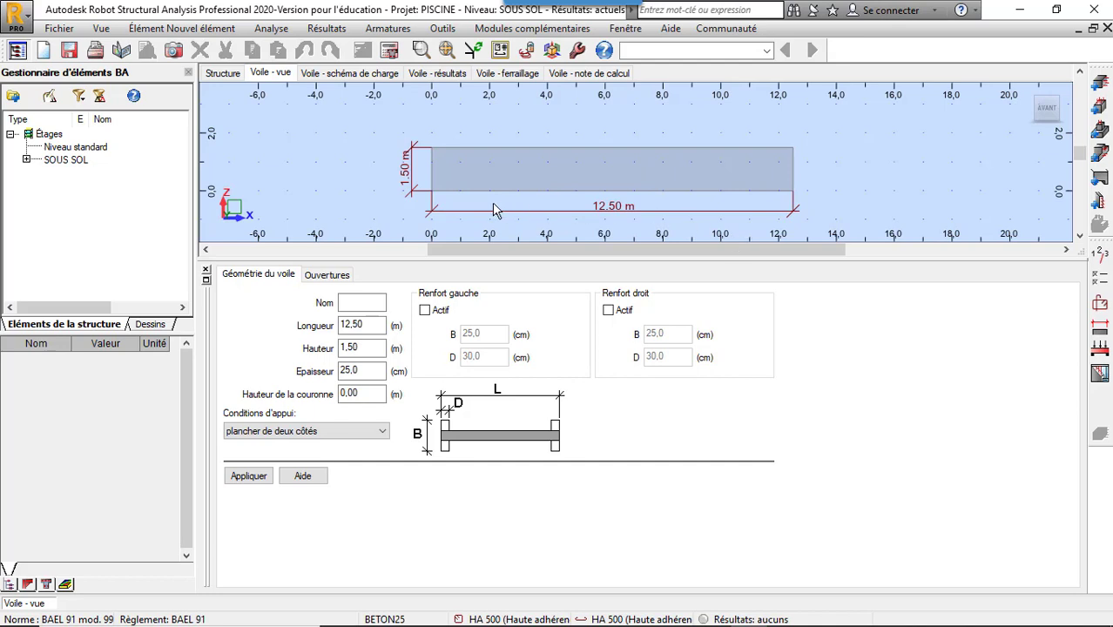
pyautogui.click(324, 276)
pyautogui.click(281, 278)
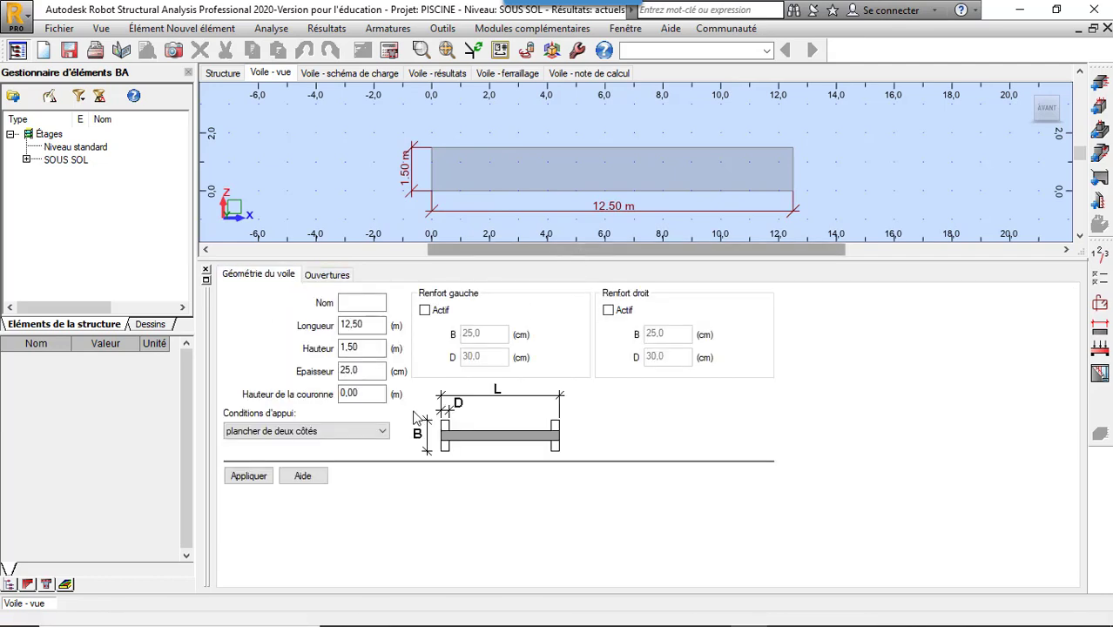
pyautogui.click(352, 432)
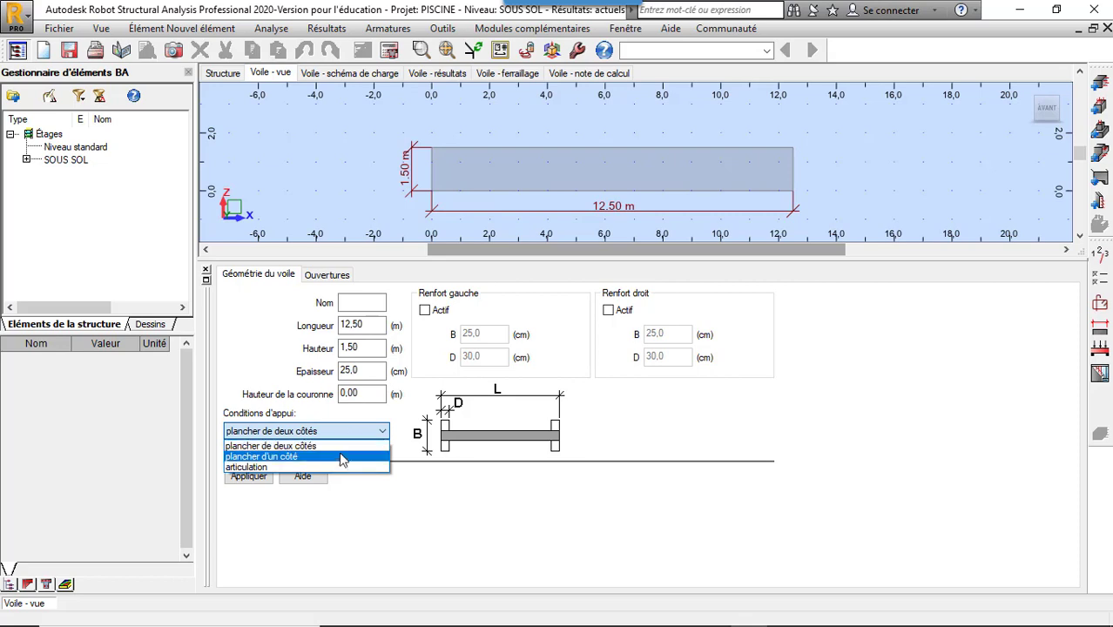
pyautogui.click(340, 458)
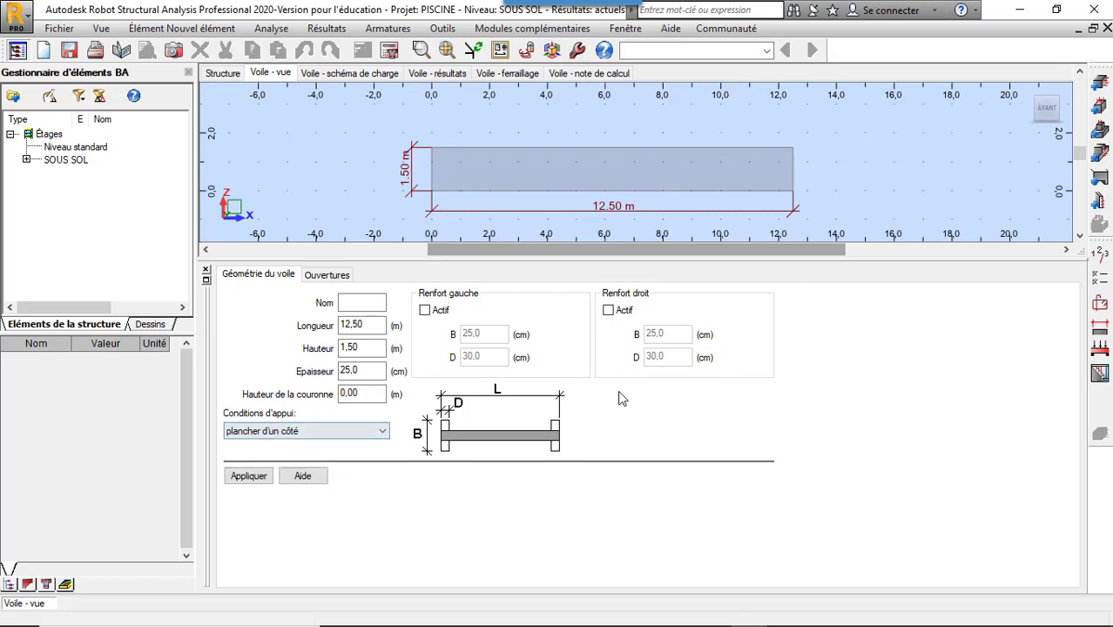
pyautogui.click(252, 482)
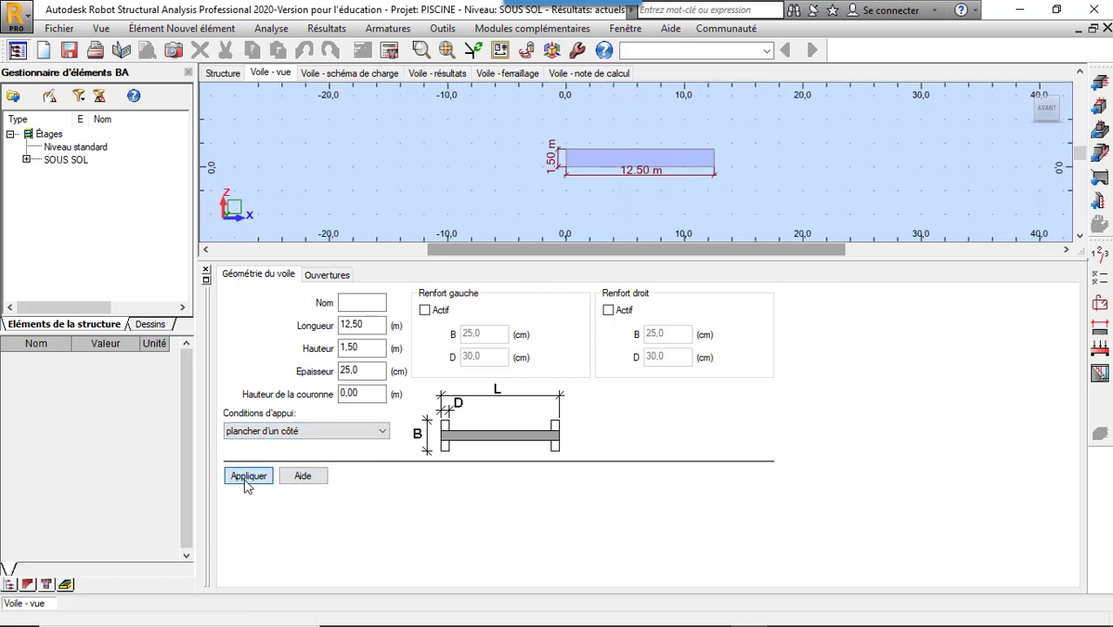
pyautogui.scroll(3, 662, 150)
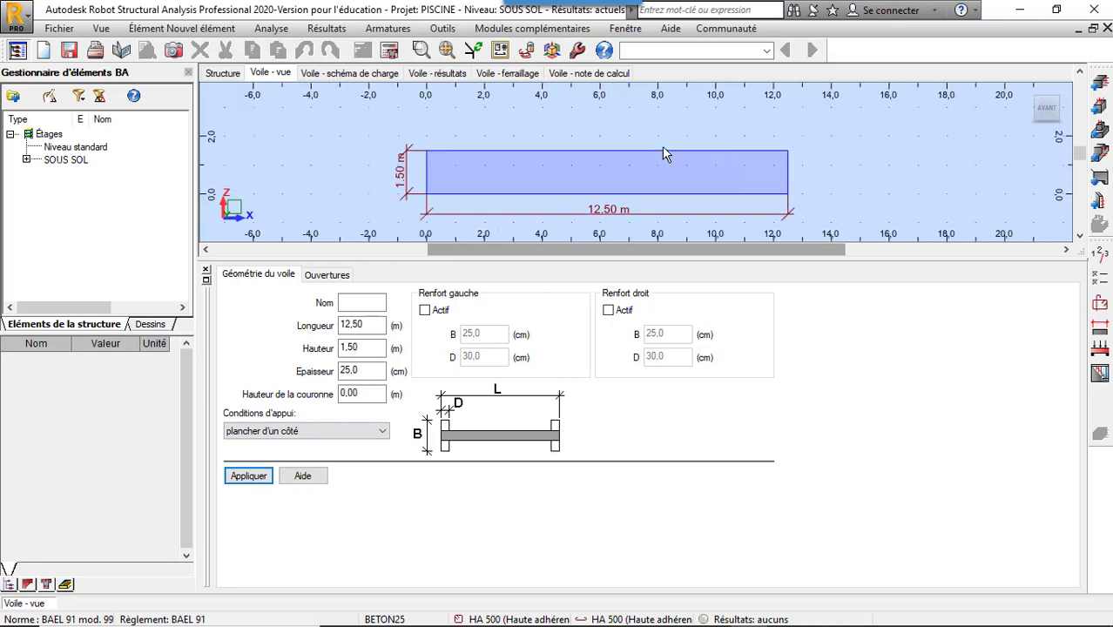
# Set the wall's story position to "premier" and its environment to "agressif" in the story parameters.
pyautogui.click(1097, 255)
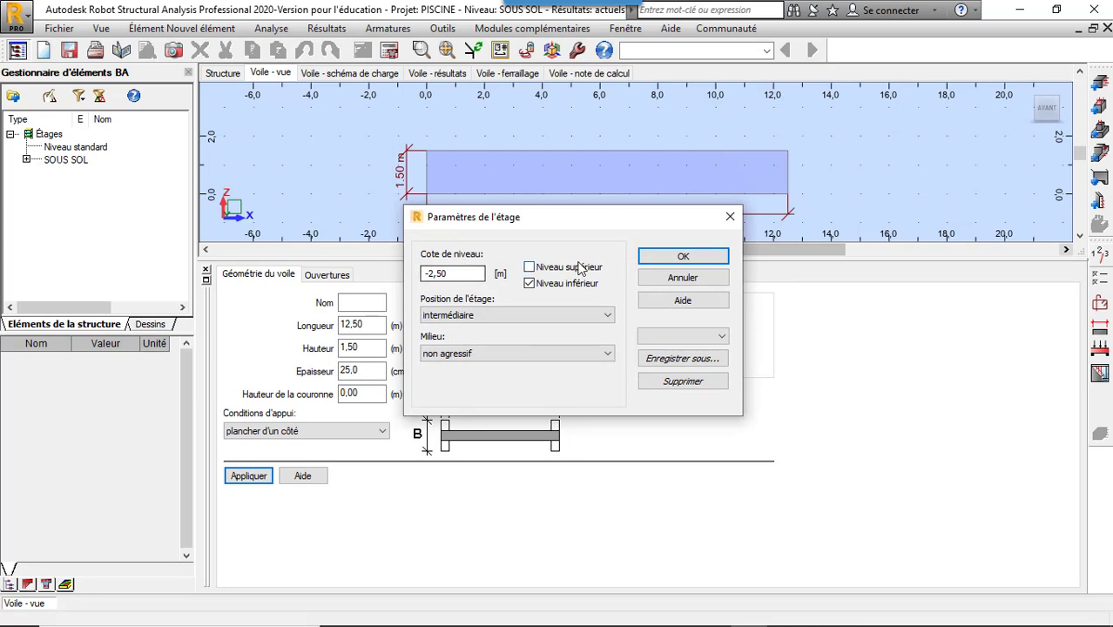
pyautogui.click(512, 317)
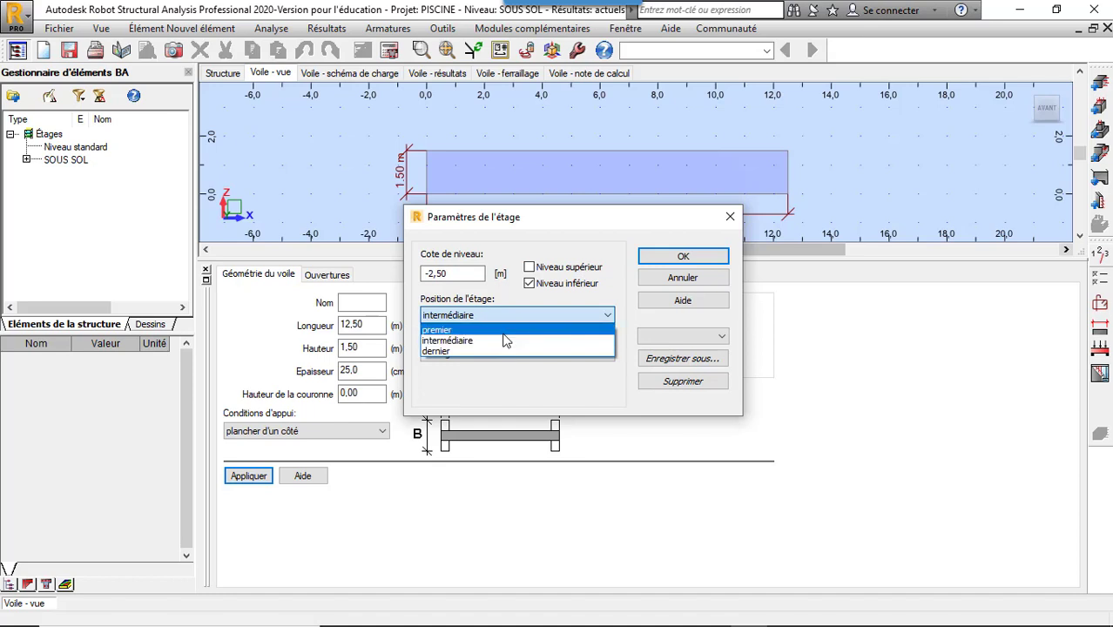
pyautogui.click(503, 331)
pyautogui.click(502, 351)
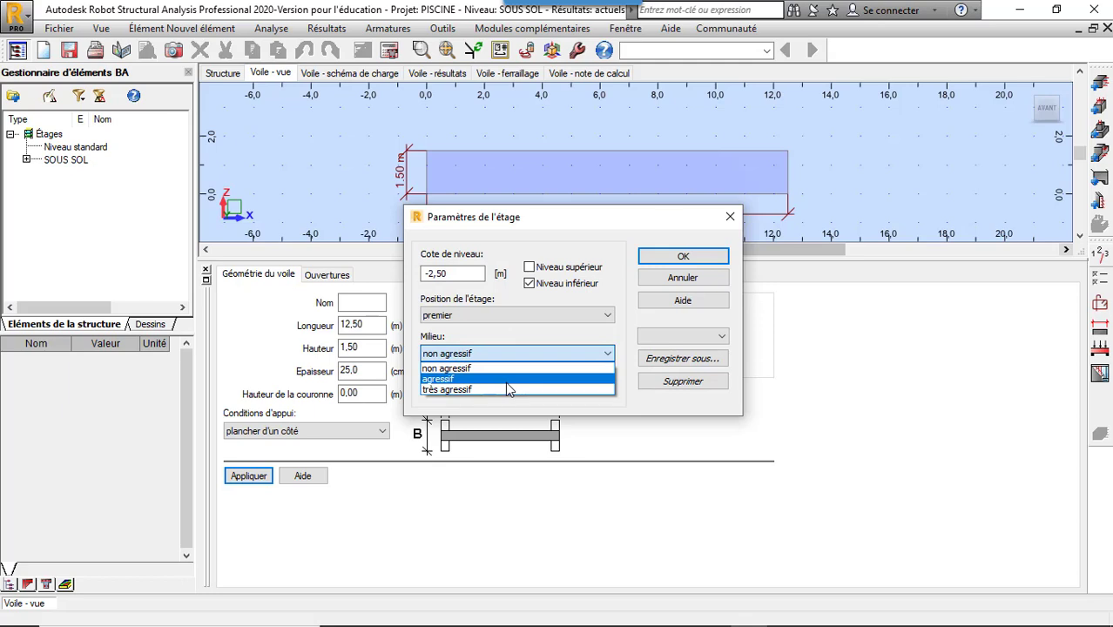
pyautogui.click(506, 380)
pyautogui.click(660, 256)
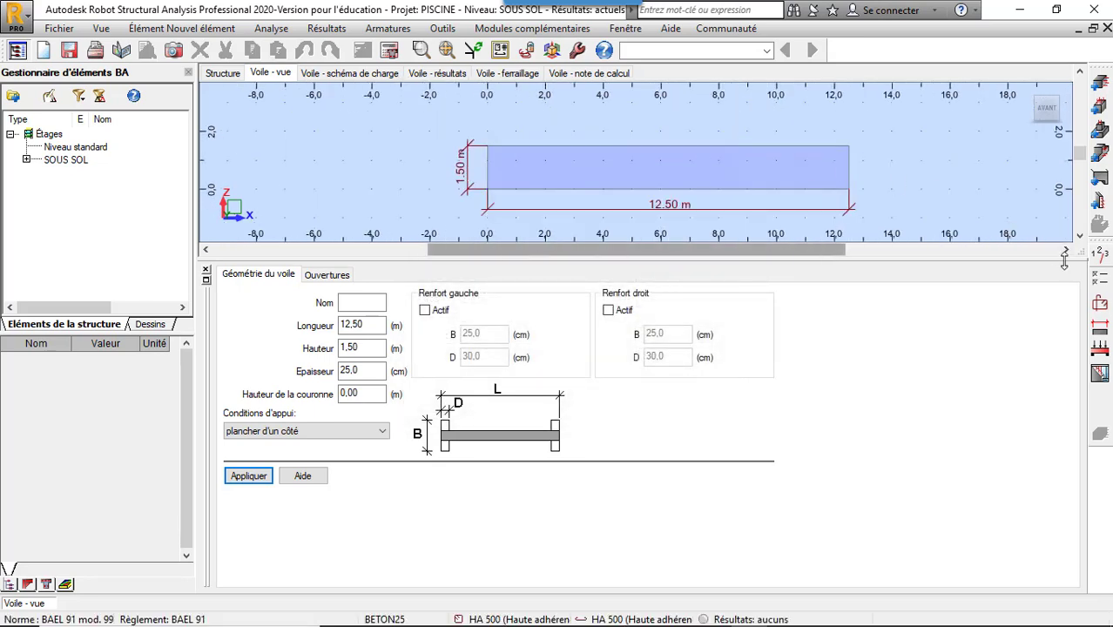
# Set the minimum concrete cover to 2.0 cm in the wall's calculation options.
pyautogui.click(1100, 278)
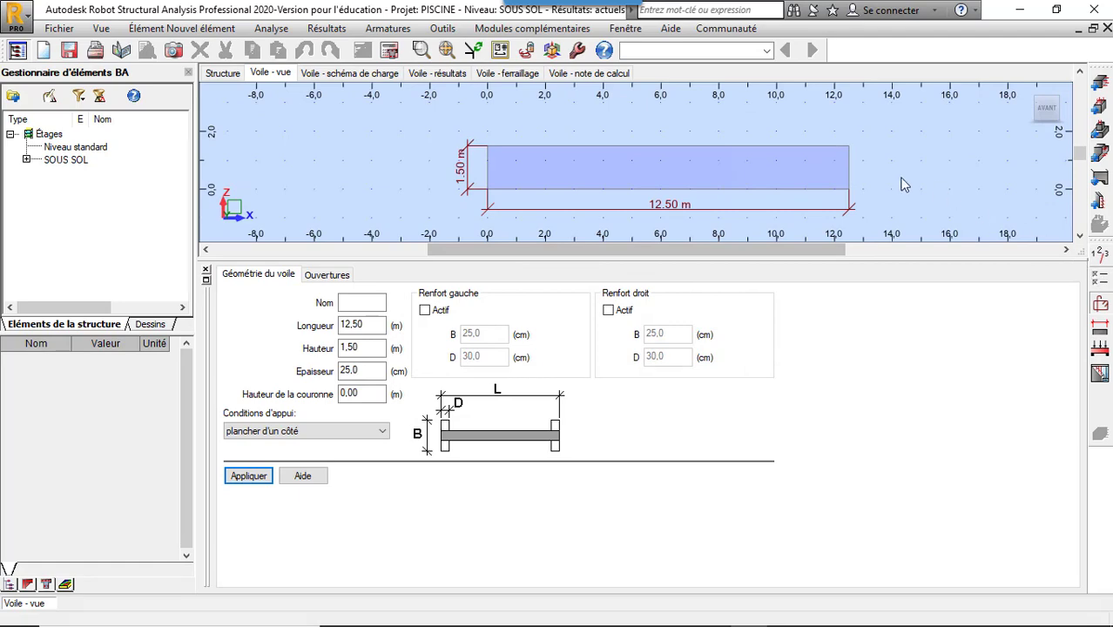
pyautogui.click(785, 129)
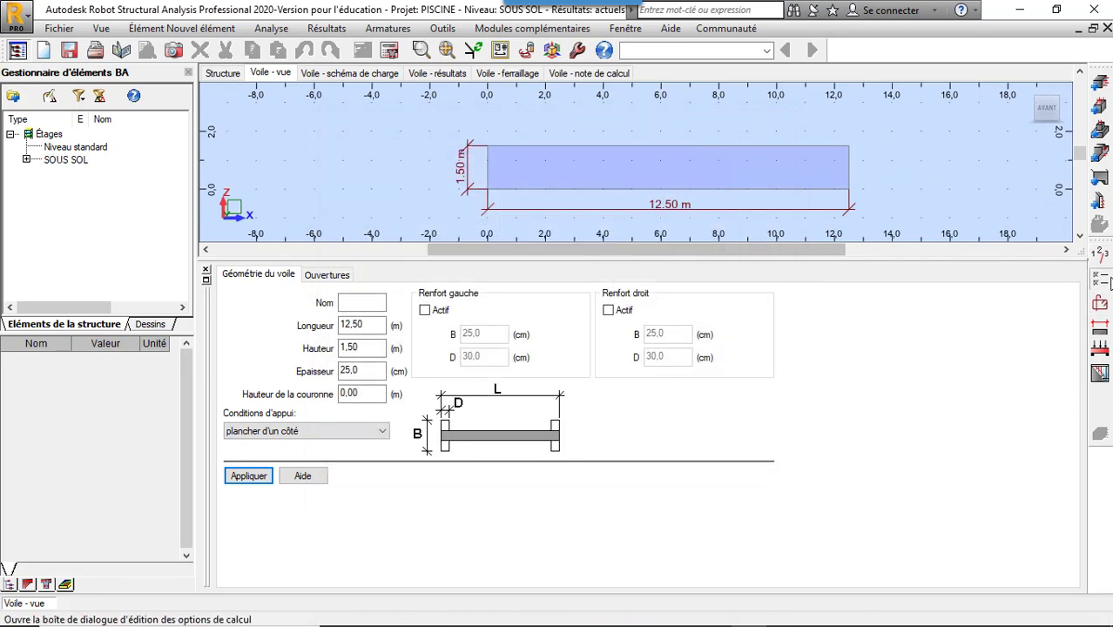
pyautogui.click(1104, 279)
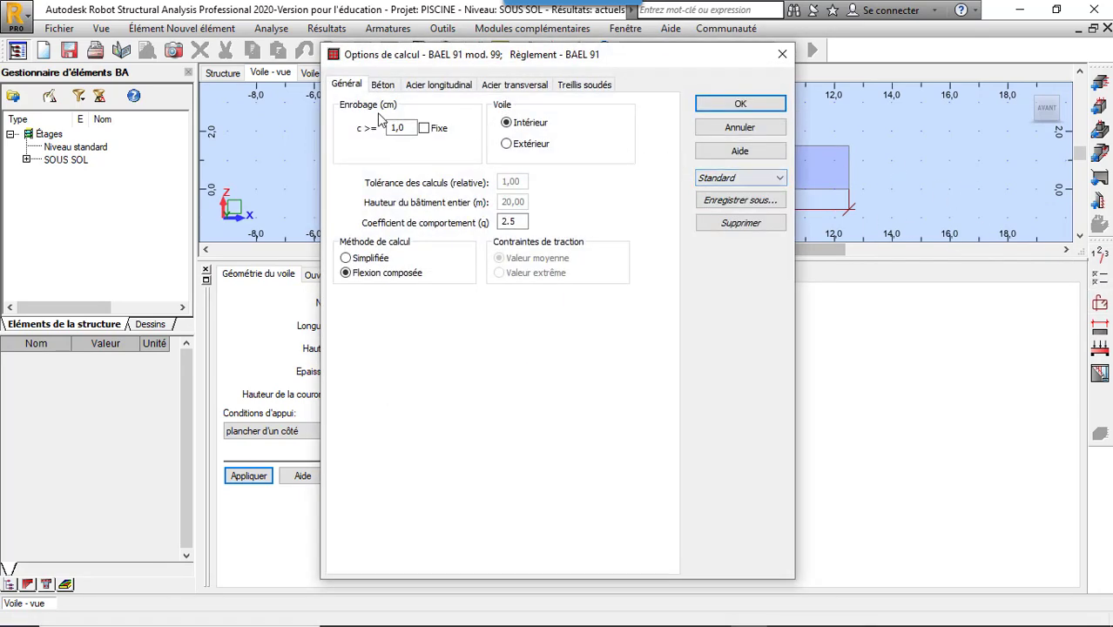
pyautogui.moveTo(402, 128); pyautogui.dragTo(369, 131)
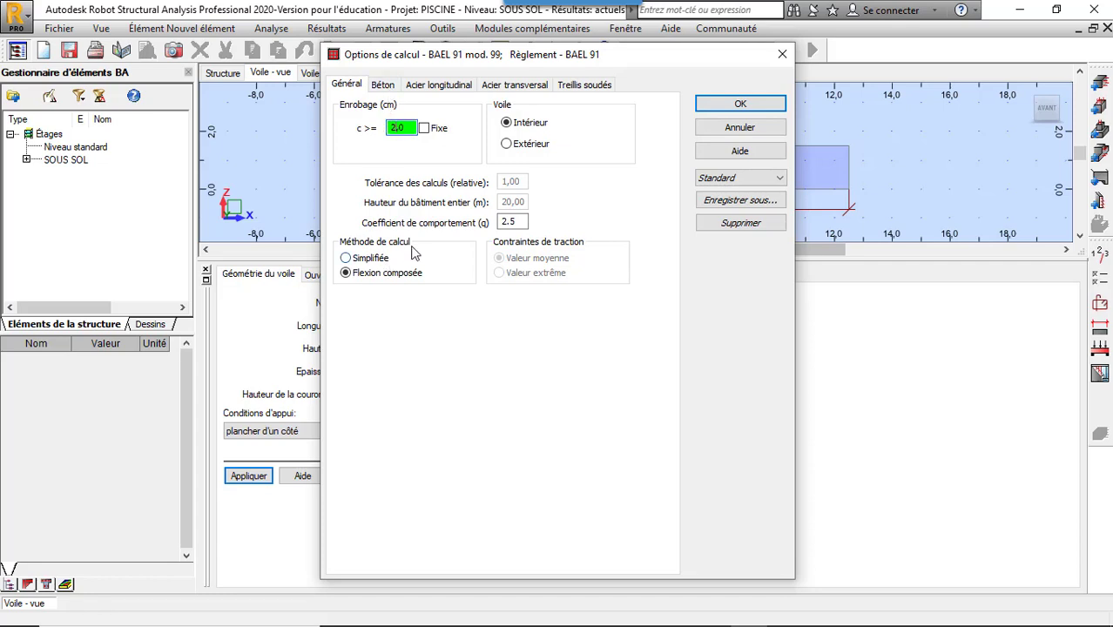
# Exclude the 6 mm and 8 mm diameters from the wall's permitted longitudinal bars.
pyautogui.click(383, 85)
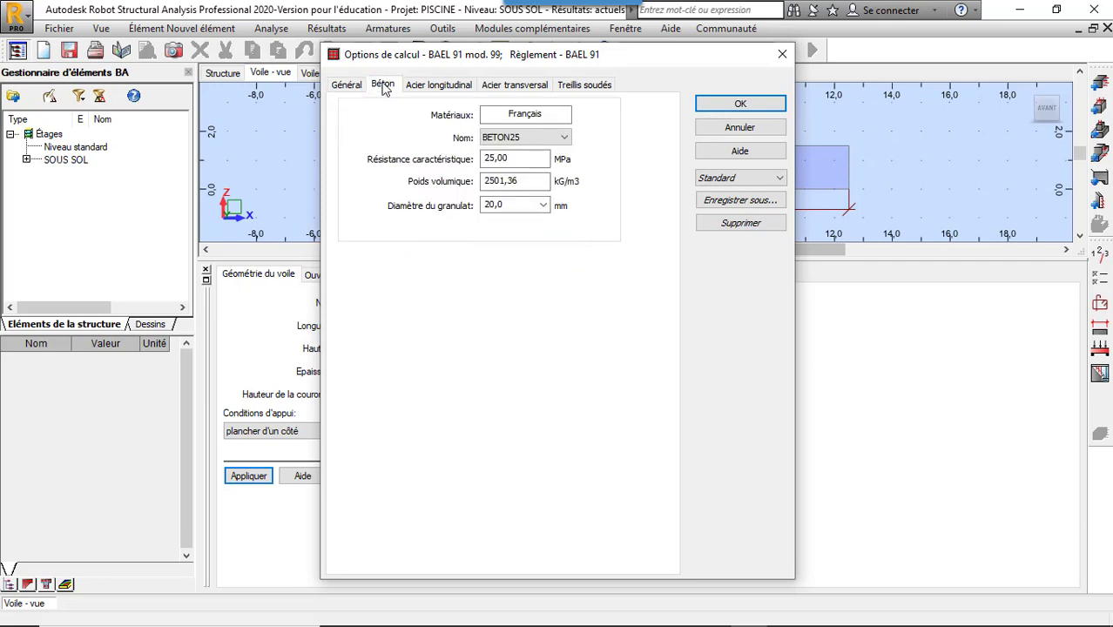
pyautogui.click(428, 86)
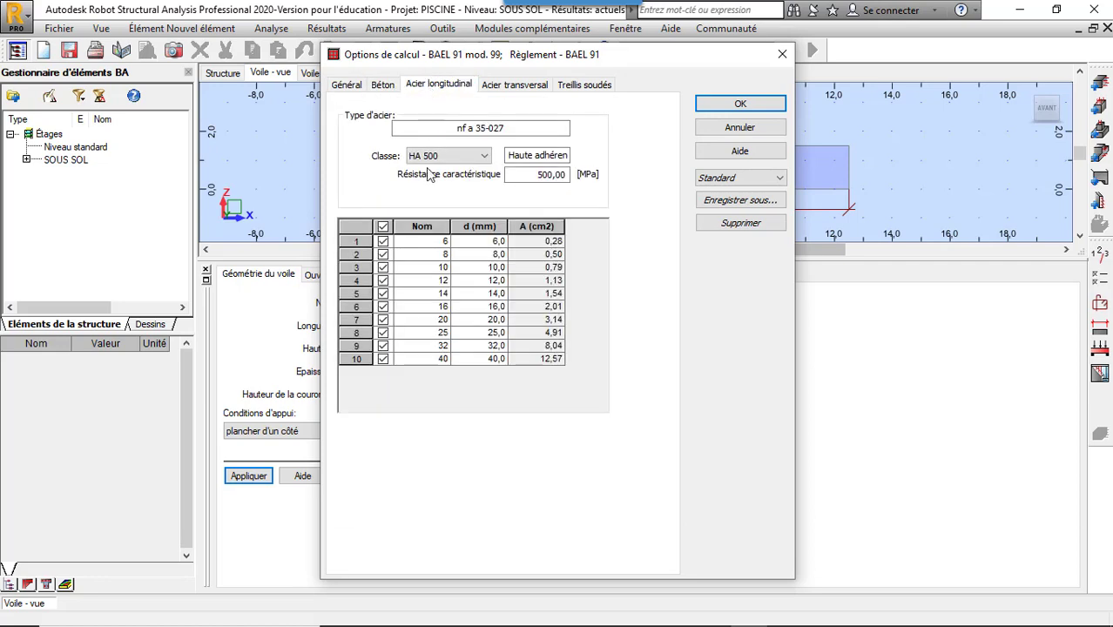
pyautogui.click(384, 241)
pyautogui.click(383, 254)
pyautogui.click(384, 268)
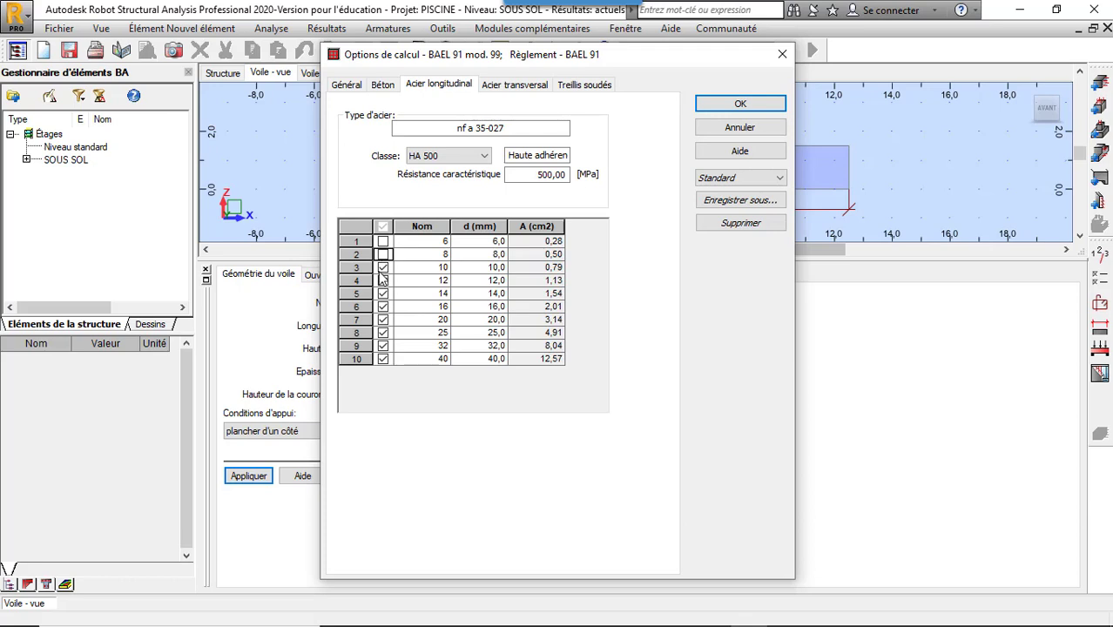
# Allow only 6, 8 and 10 mm diameters for the wall's transverse steel and accept the calculation options.
pyautogui.click(504, 92)
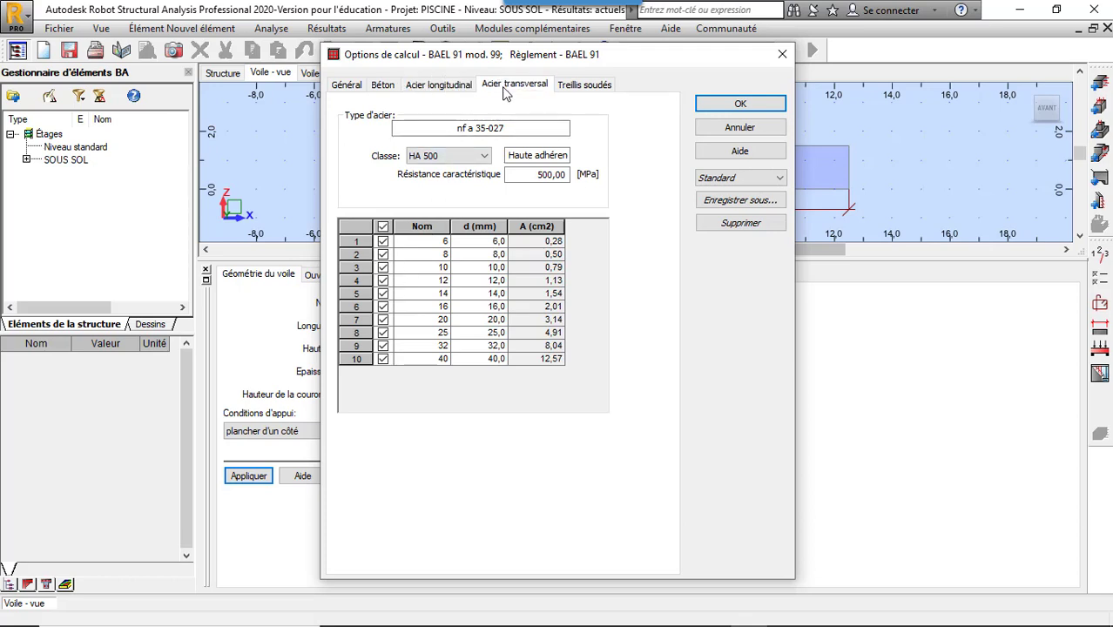
pyautogui.click(382, 226)
pyautogui.click(383, 241)
pyautogui.click(384, 254)
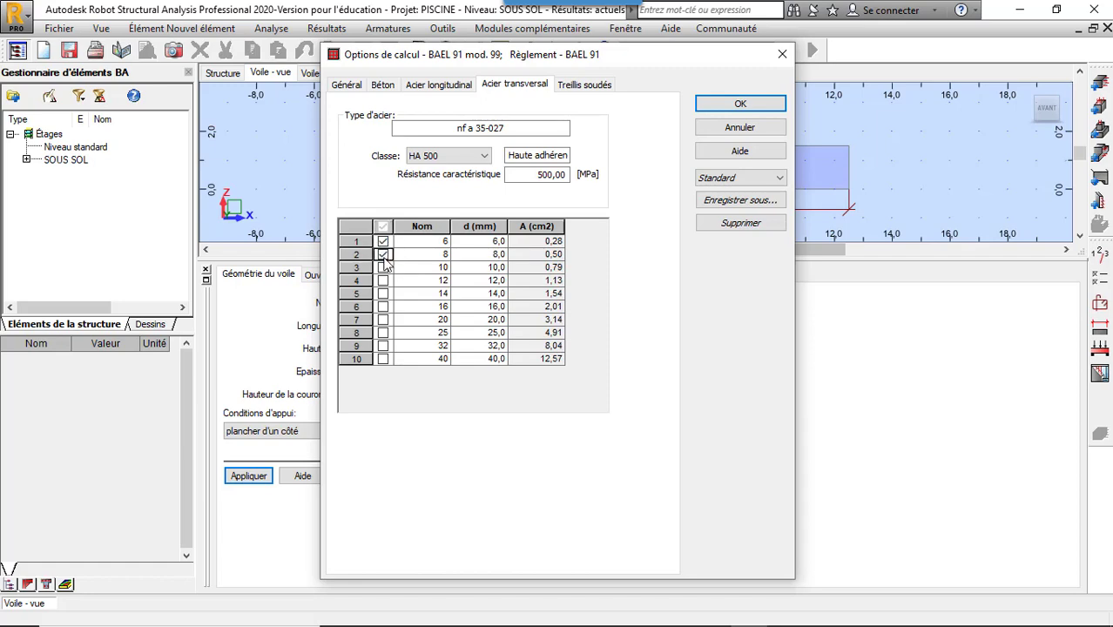
pyautogui.click(384, 267)
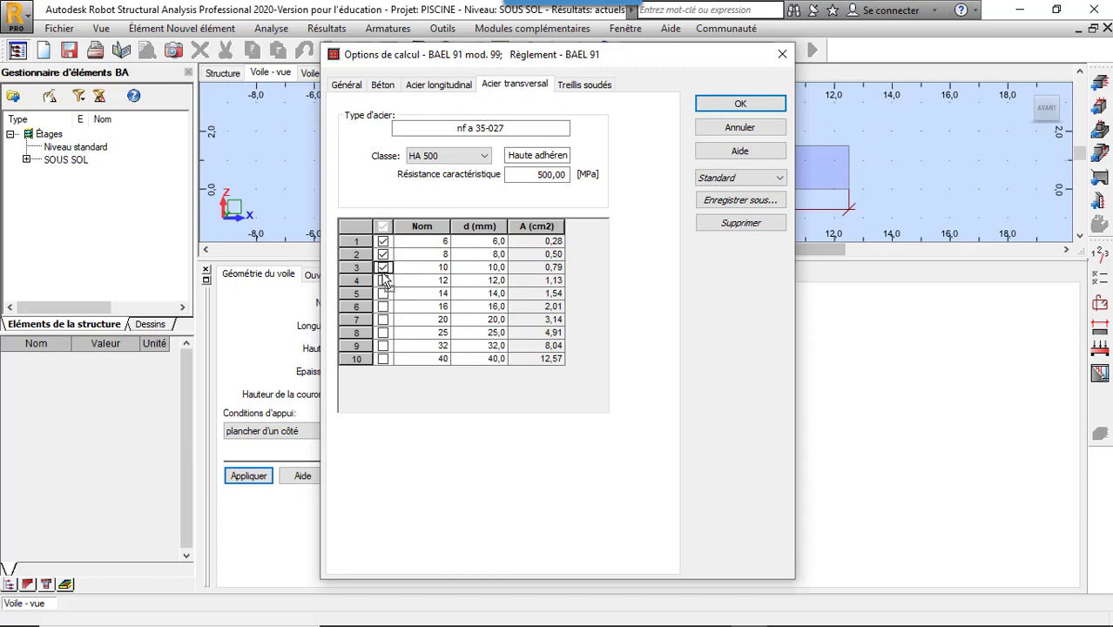
pyautogui.click(582, 87)
pyautogui.click(713, 103)
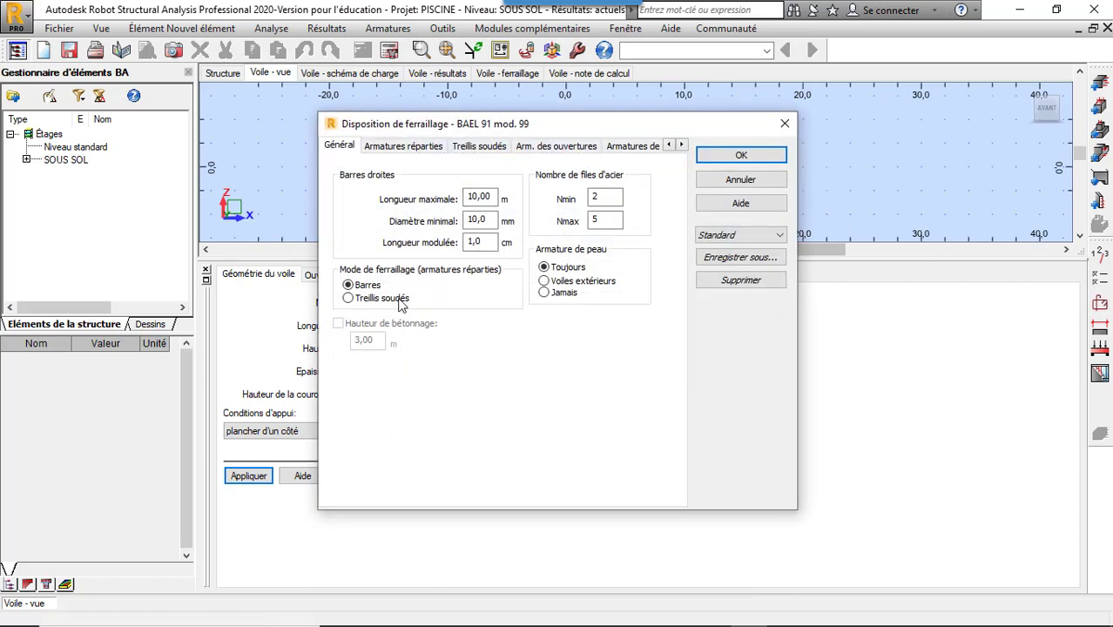
# Set the vertical distributed bars' anchorage to the type ending inside the floor slab in the wall's reinforcement pattern.
pyautogui.click(403, 146)
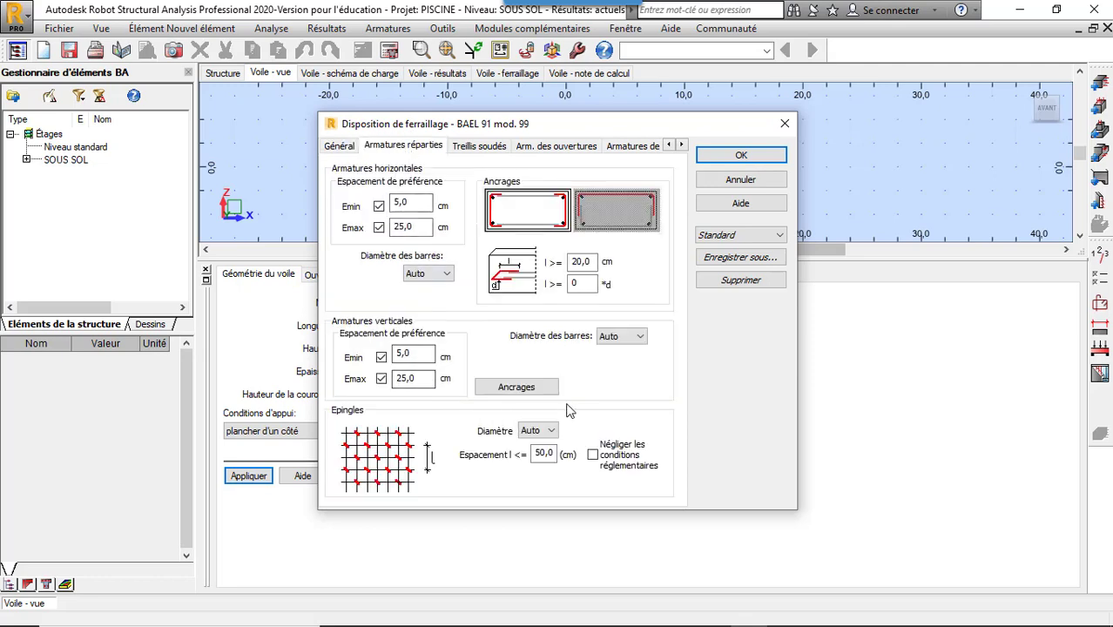
pyautogui.click(519, 388)
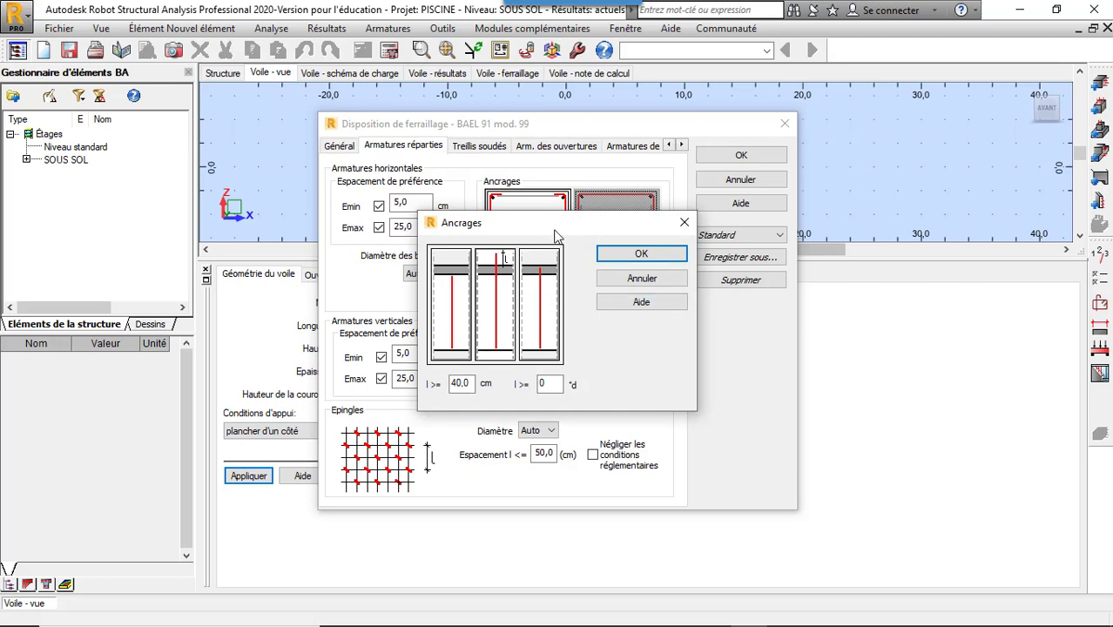
pyautogui.click(540, 307)
pyautogui.click(640, 253)
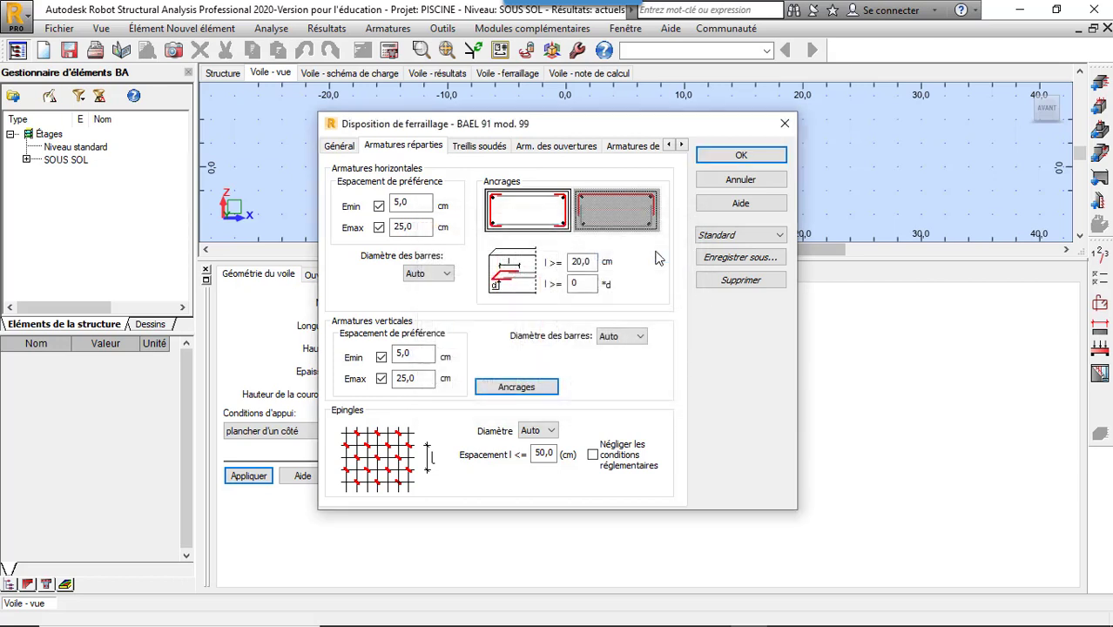
# Review the welded mesh, opening and edge reinforcement settings and accept the wall's reinforcement pattern with their default values.
pyautogui.click(496, 148)
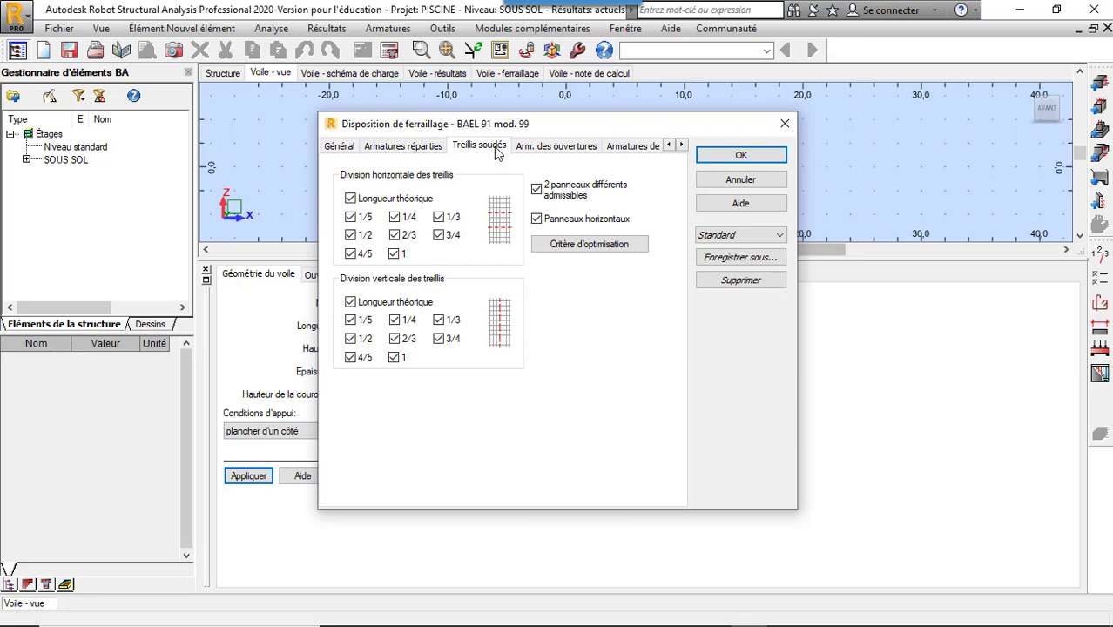
pyautogui.click(570, 154)
pyautogui.click(617, 149)
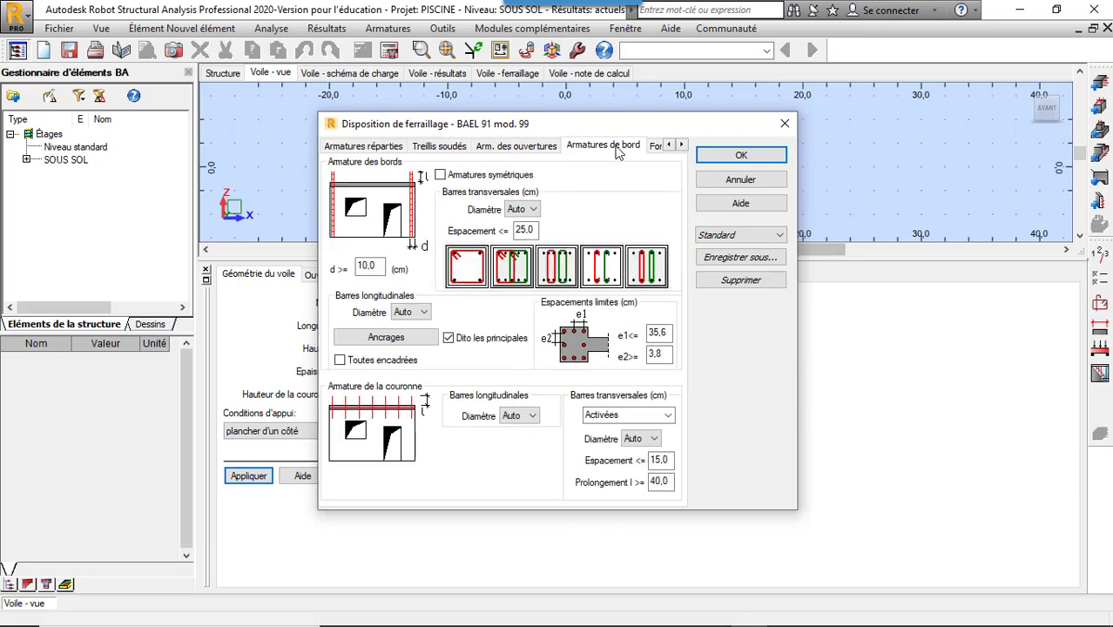
pyautogui.click(681, 146)
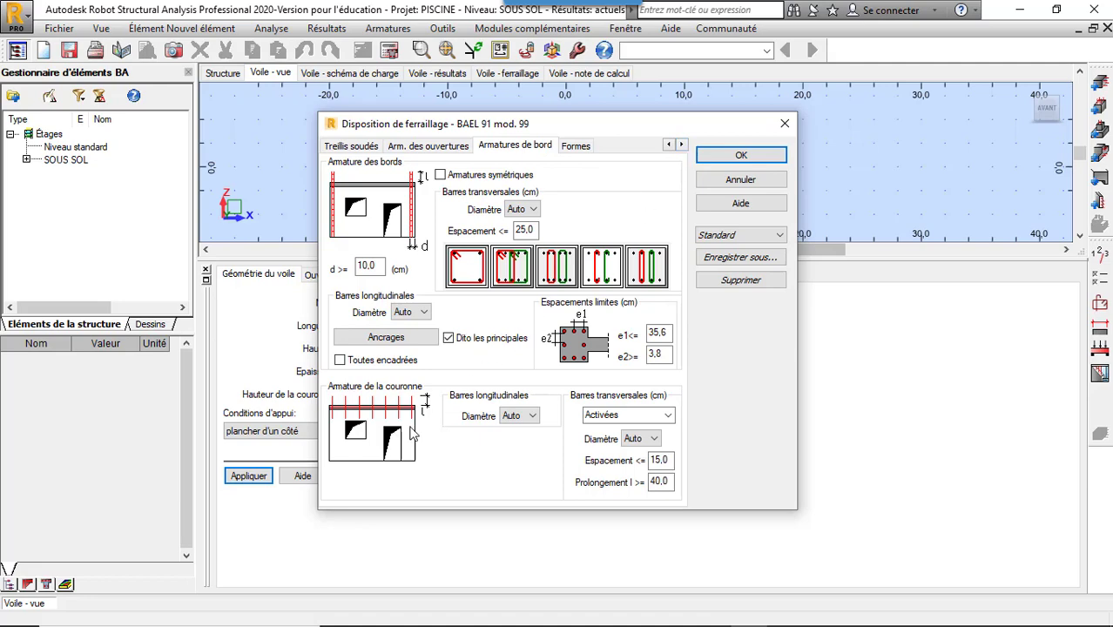
pyautogui.click(736, 155)
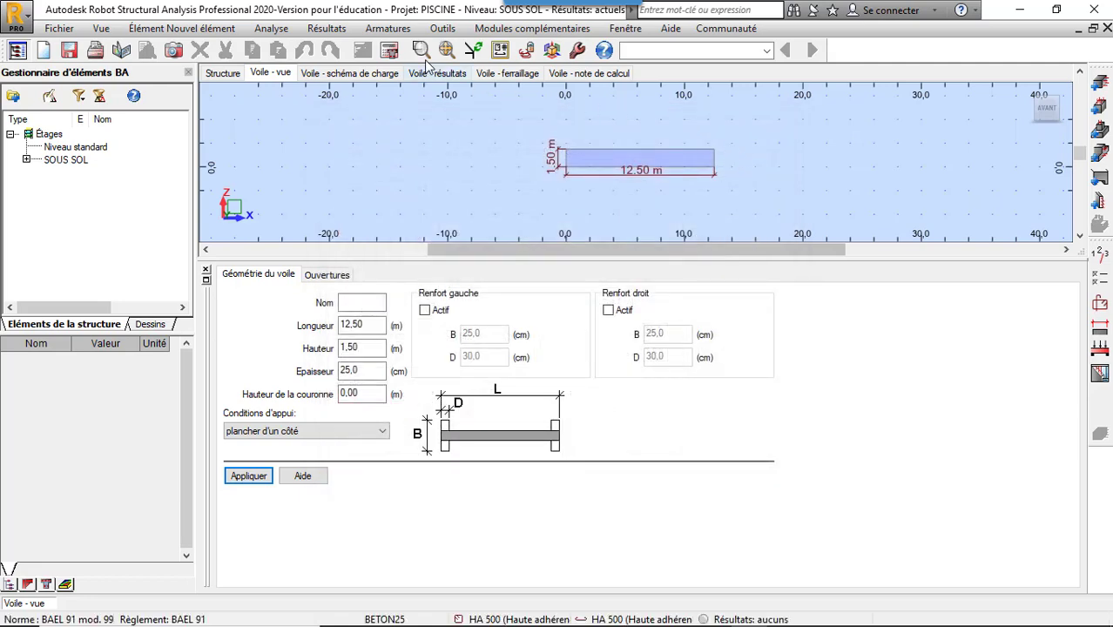
# Calculate the wall's reinforcement and display its reduced loads and the theoretical and real reinforcement diagrams.
pyautogui.click(390, 51)
pyautogui.click(616, 395)
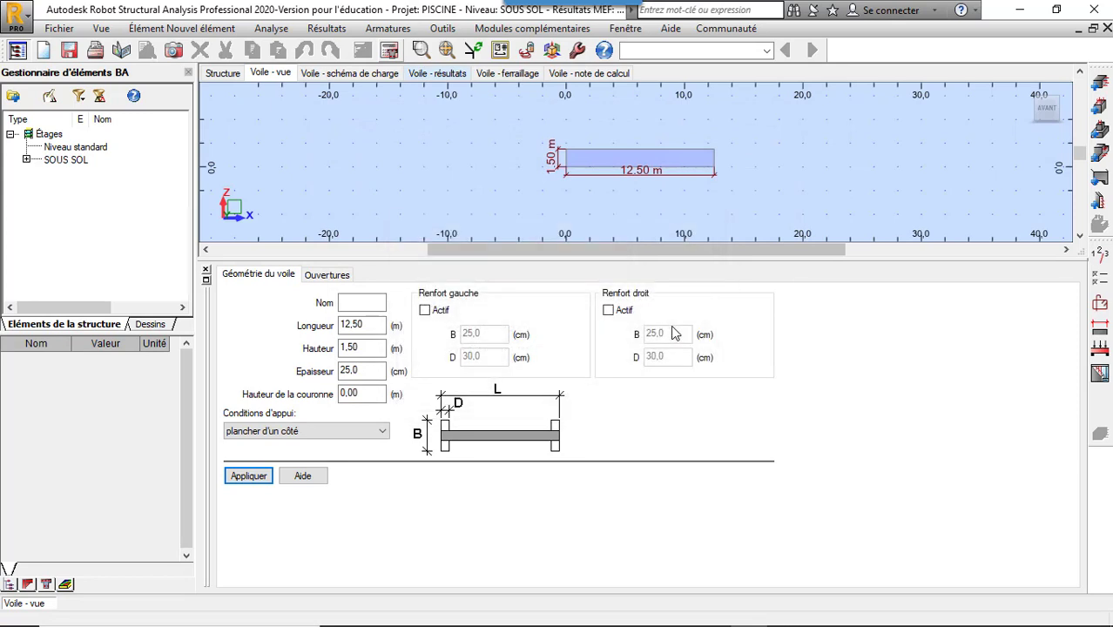
pyautogui.scroll(2, 679, 135)
pyautogui.scroll(1, 679, 135)
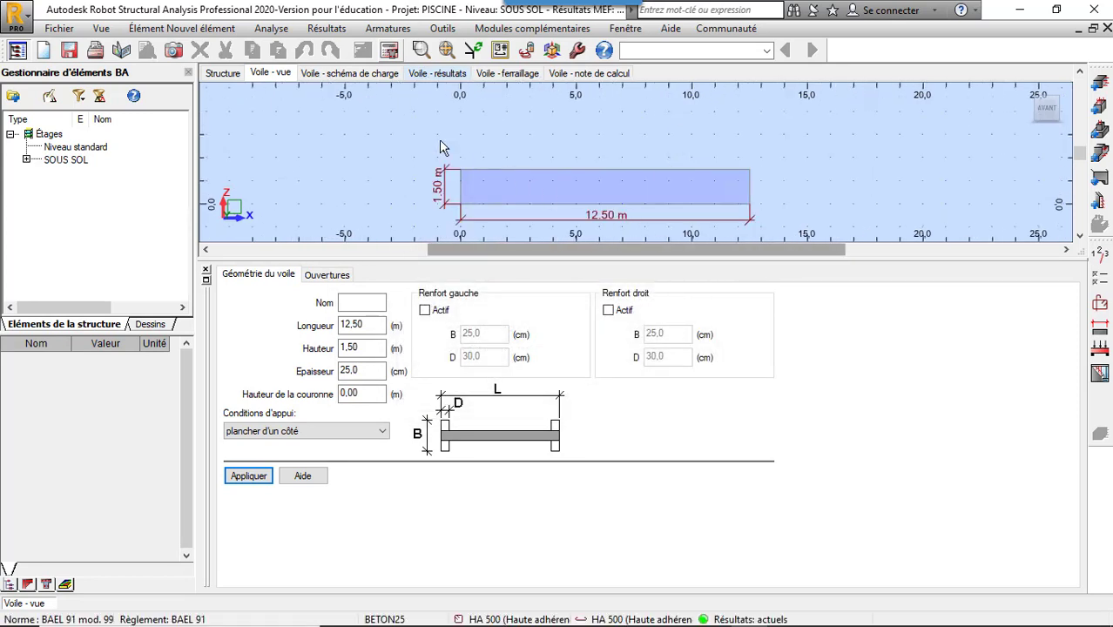
pyautogui.click(351, 73)
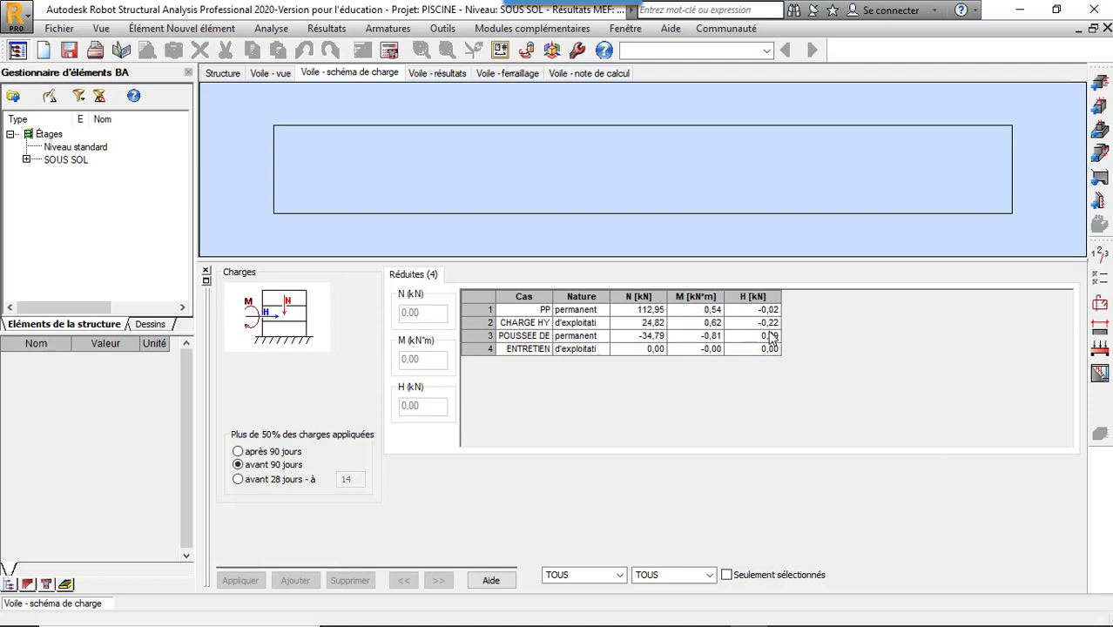
pyautogui.click(438, 74)
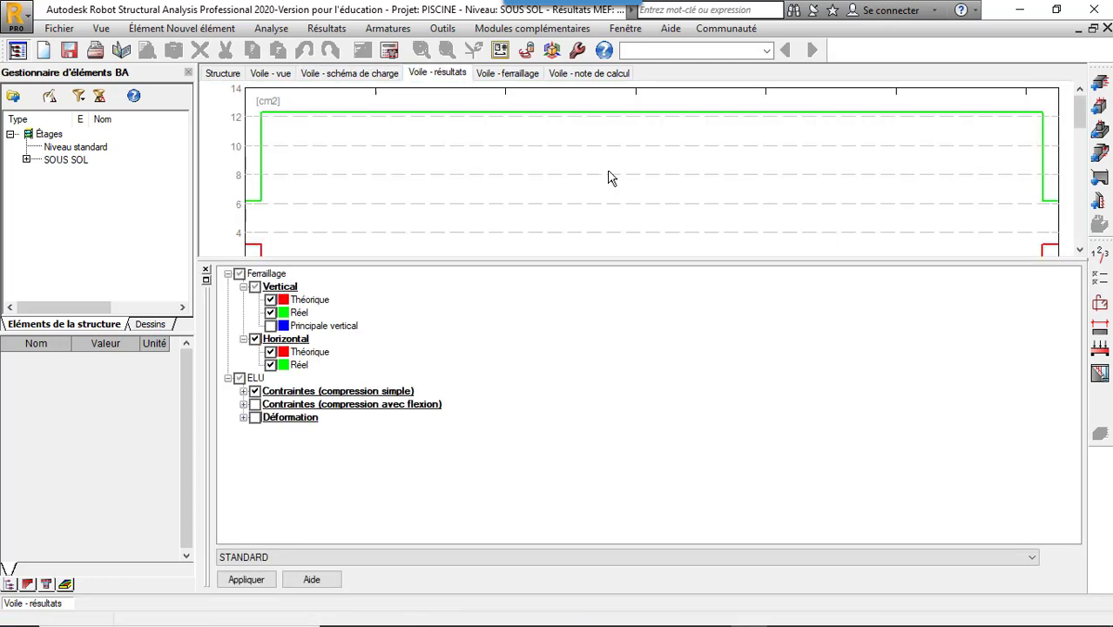
# Examine the wall's generated bar layout in elevation, cross-section and 3D together with the reinforcement table.
pyautogui.click(528, 78)
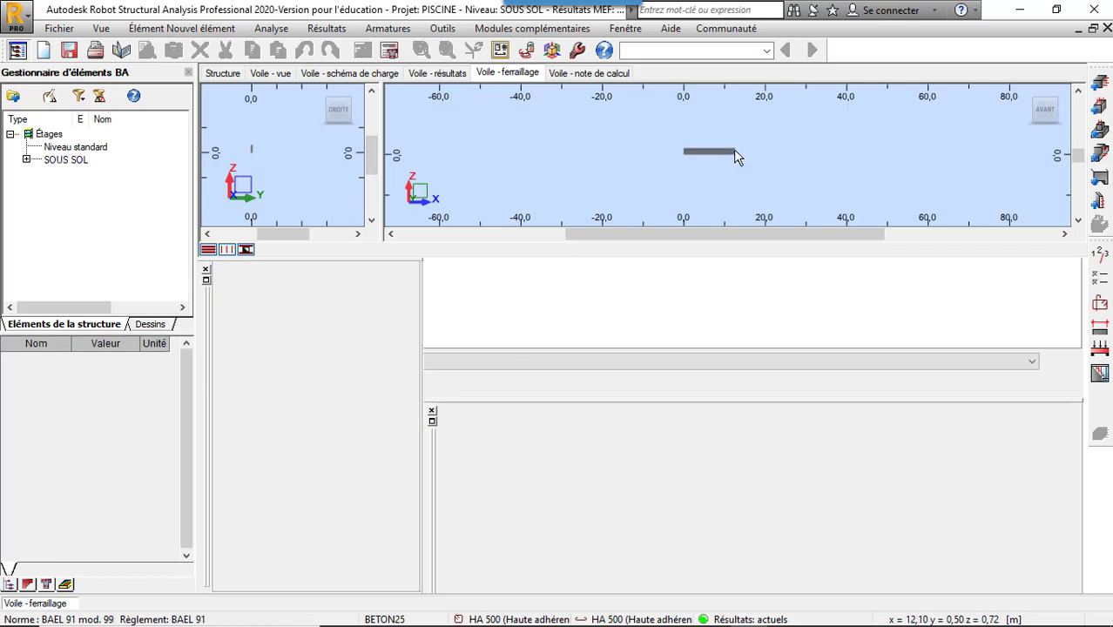
pyautogui.scroll(5, 657, 146)
pyautogui.scroll(1, 617, 159)
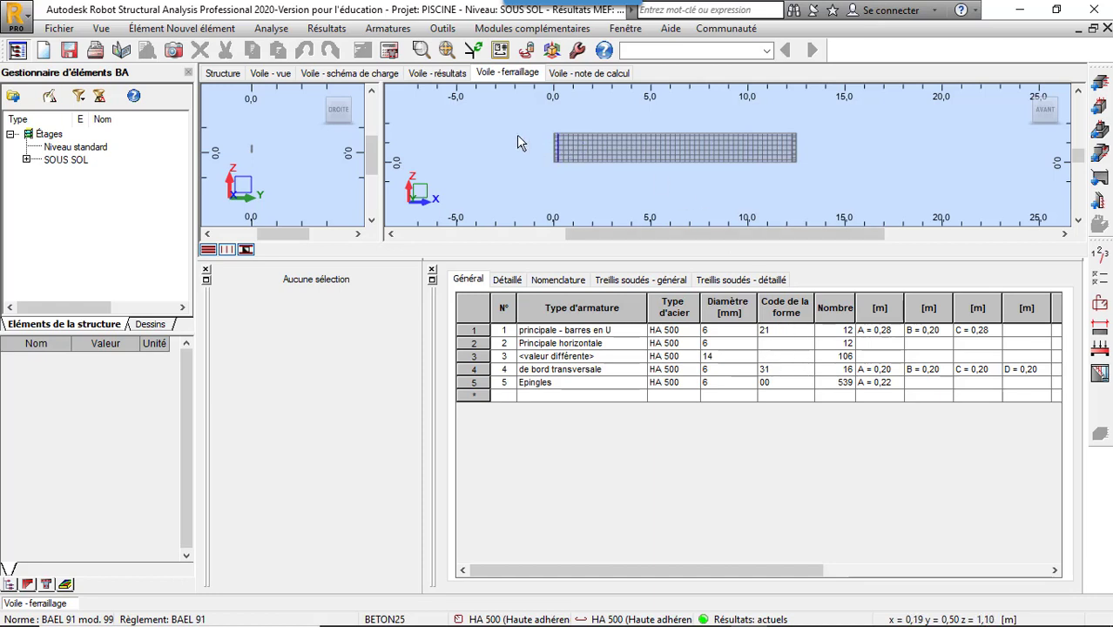
pyautogui.scroll(1, 235, 141)
pyautogui.scroll(3, 247, 158)
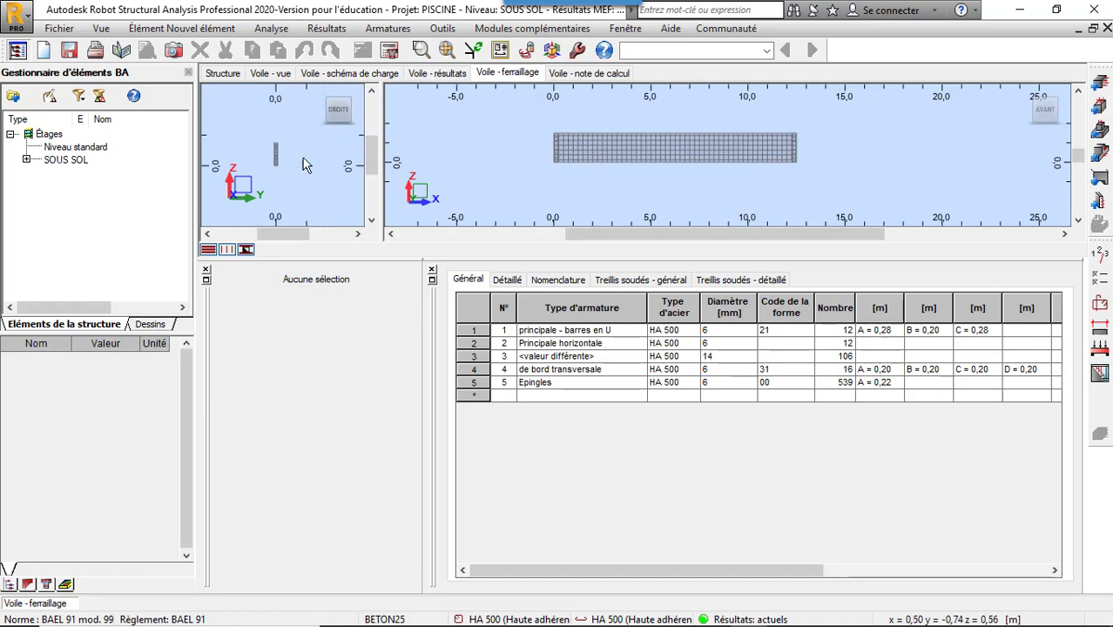
pyautogui.scroll(4, 281, 153)
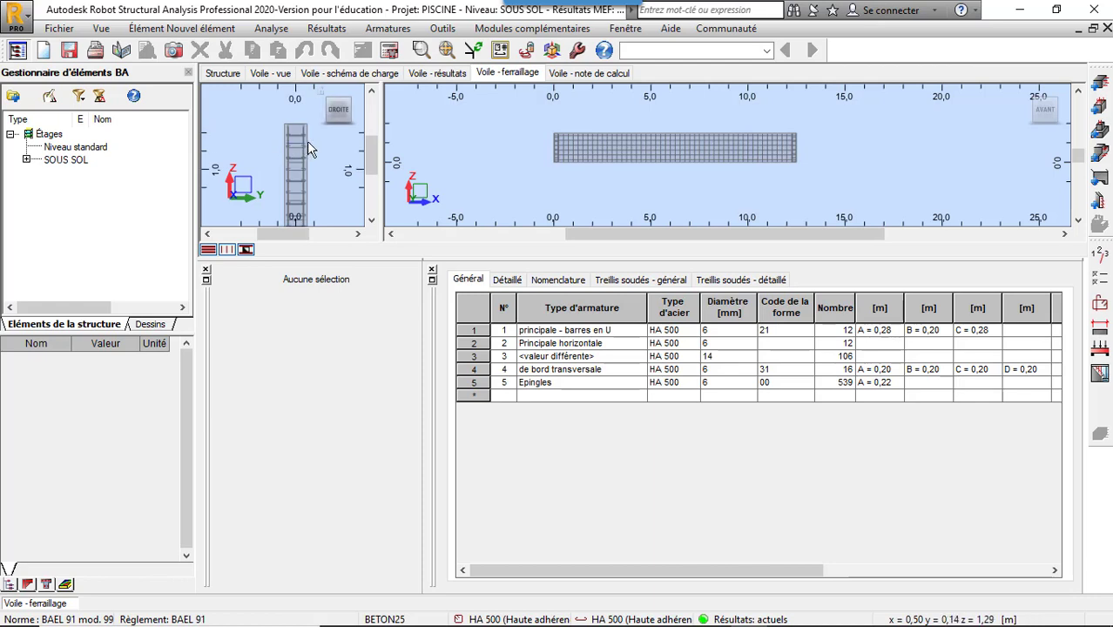
pyautogui.rightClick(510, 146)
pyautogui.moveTo(537, 183)
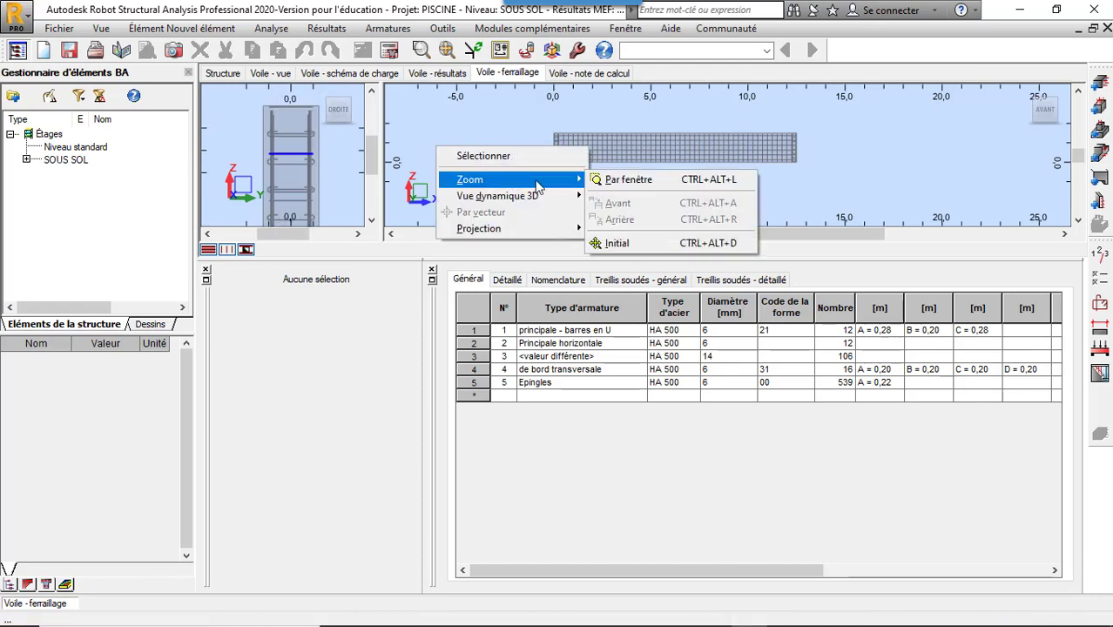
pyautogui.click(634, 213)
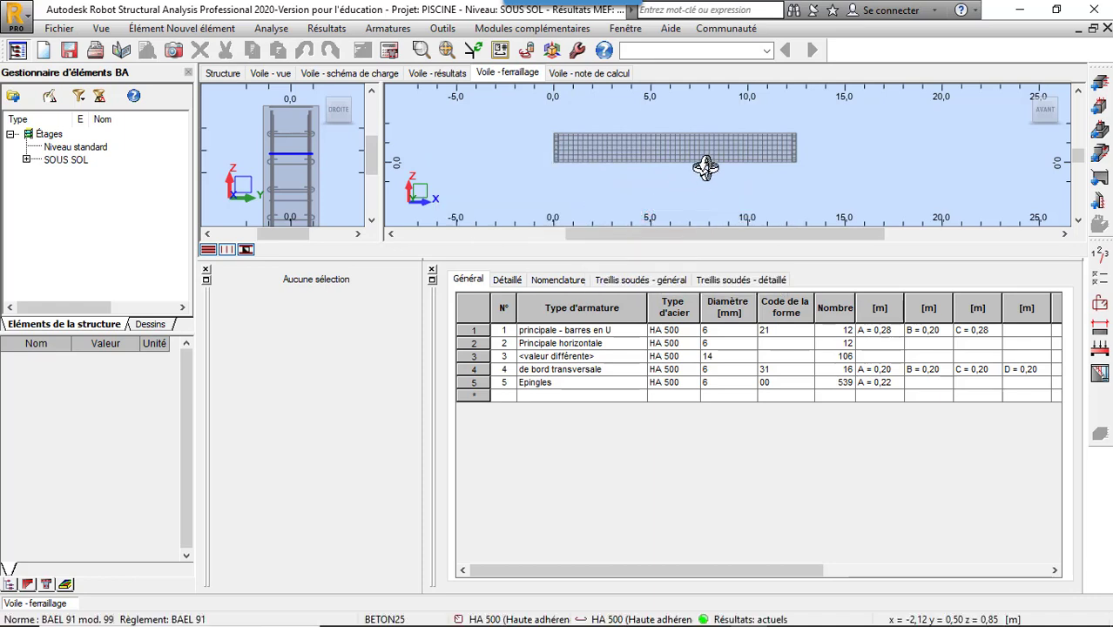
pyautogui.moveTo(705, 169); pyautogui.dragTo(653, 148)
# Read through the wall's calculation note, from materials and geometry to the reinforcement and stress diagrams.
pyautogui.click(607, 76)
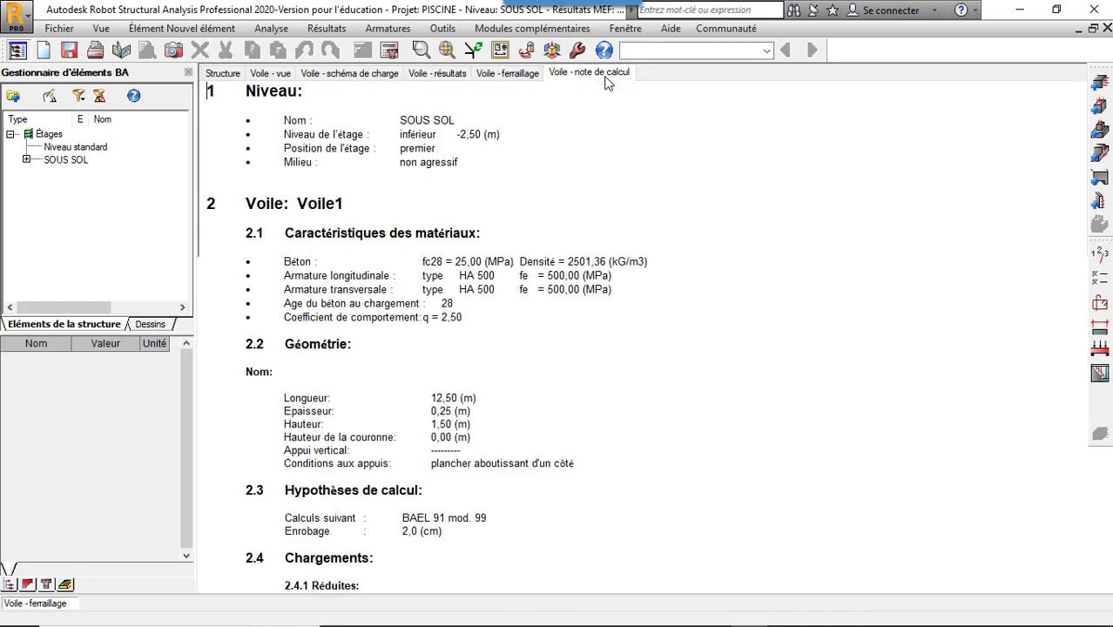
pyautogui.scroll(-8, 733, 144)
pyautogui.scroll(-10, 733, 144)
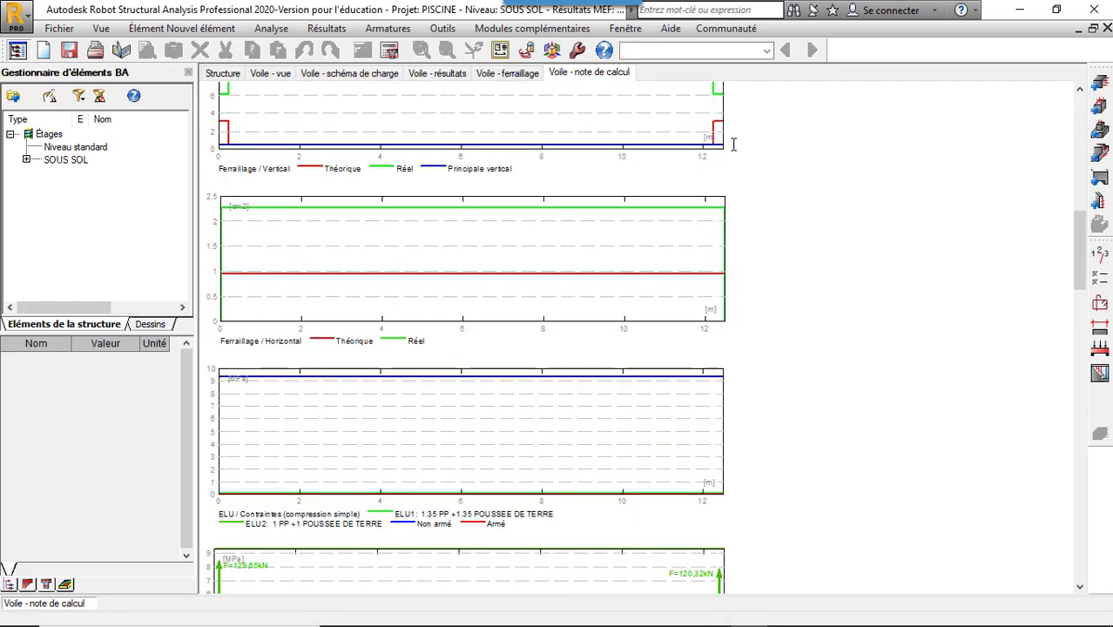
# Generate the wall's execution drawing and examine section D-D and the bar marks in section C-C.
pyautogui.click(1100, 374)
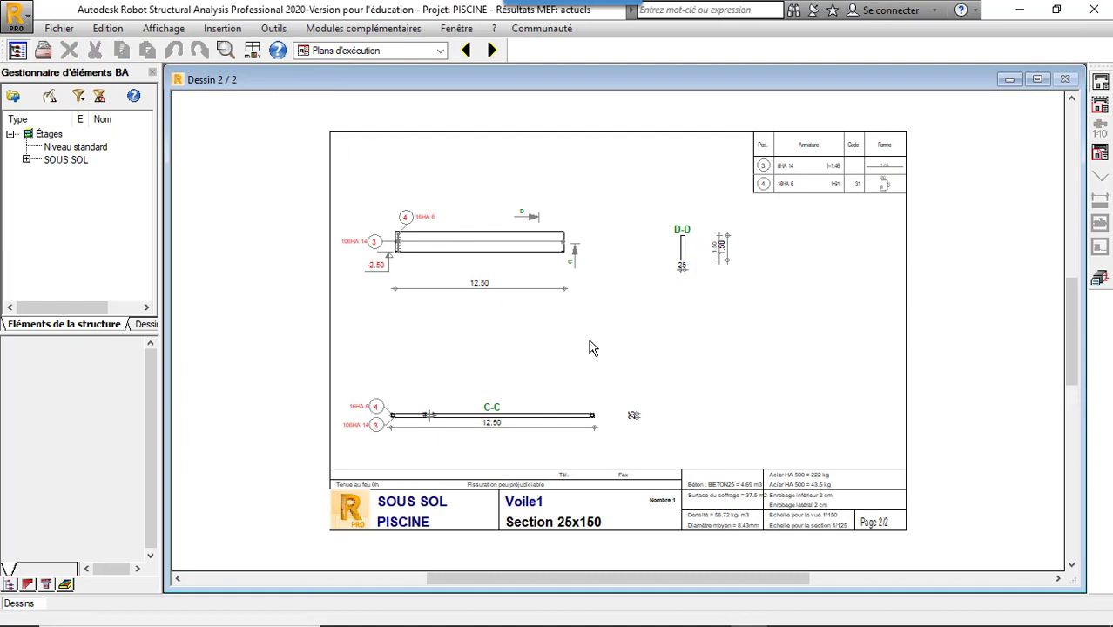
pyautogui.scroll(3, 650, 236)
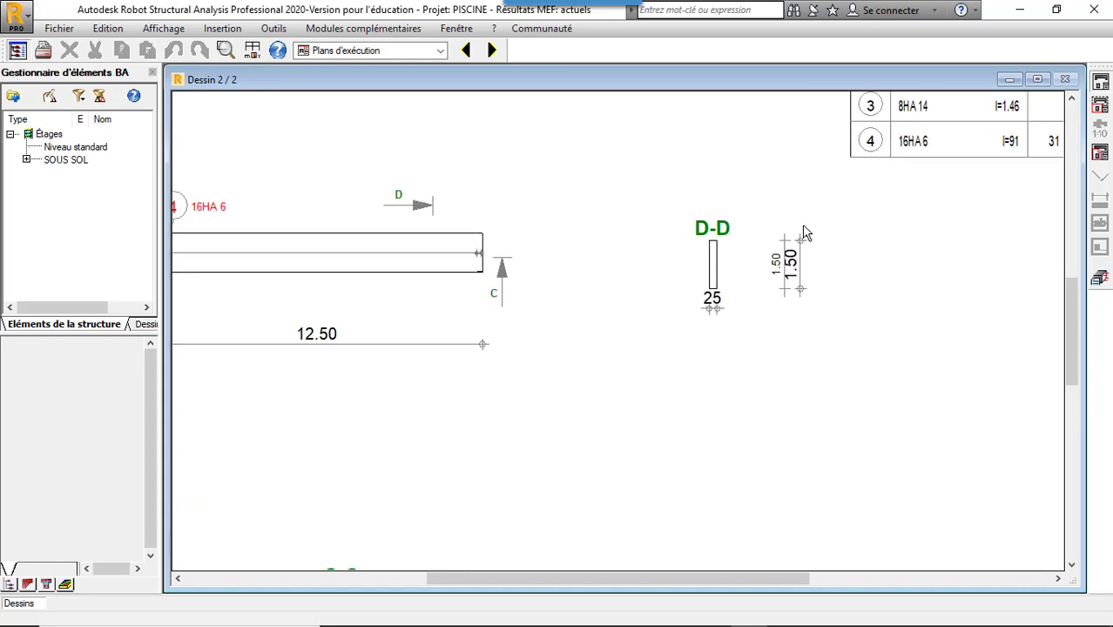
pyautogui.scroll(-5, 665, 248)
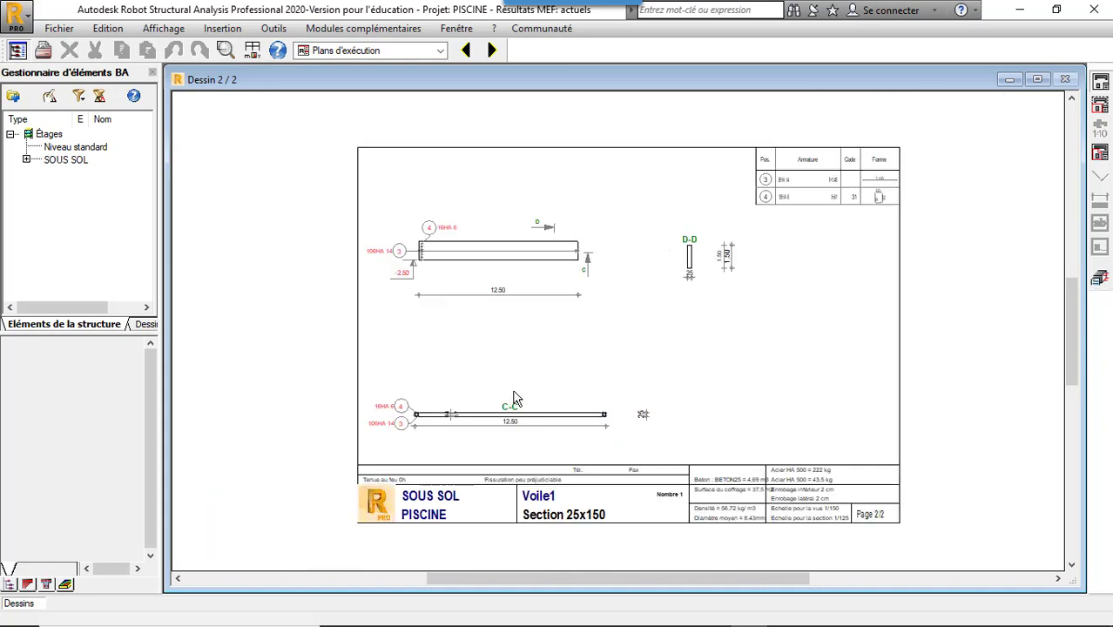
pyautogui.scroll(4, 400, 423)
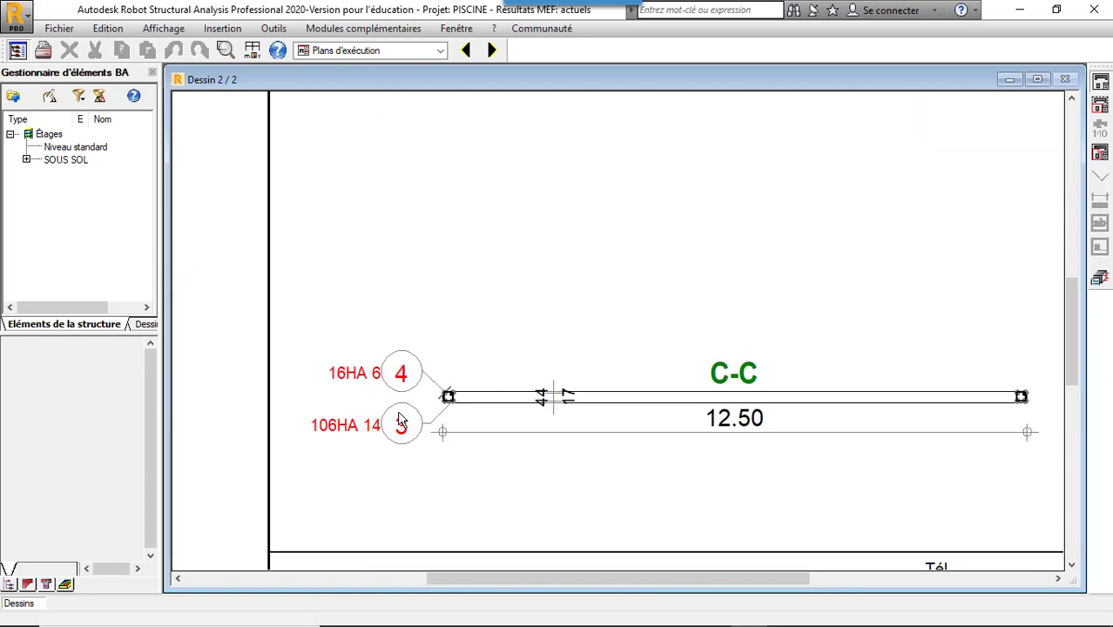
pyautogui.scroll(2, 399, 376)
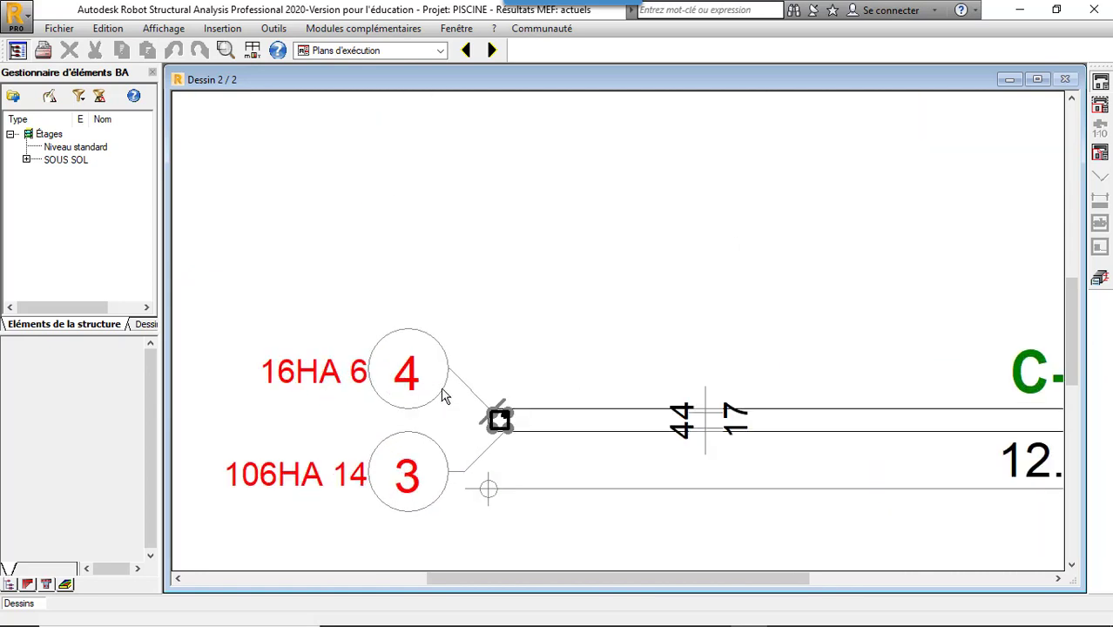
# Examine the first page of the wall's execution drawing, including the elevation, sections A-A and B-B, and the bar table.
pyautogui.scroll(-5, 393, 350)
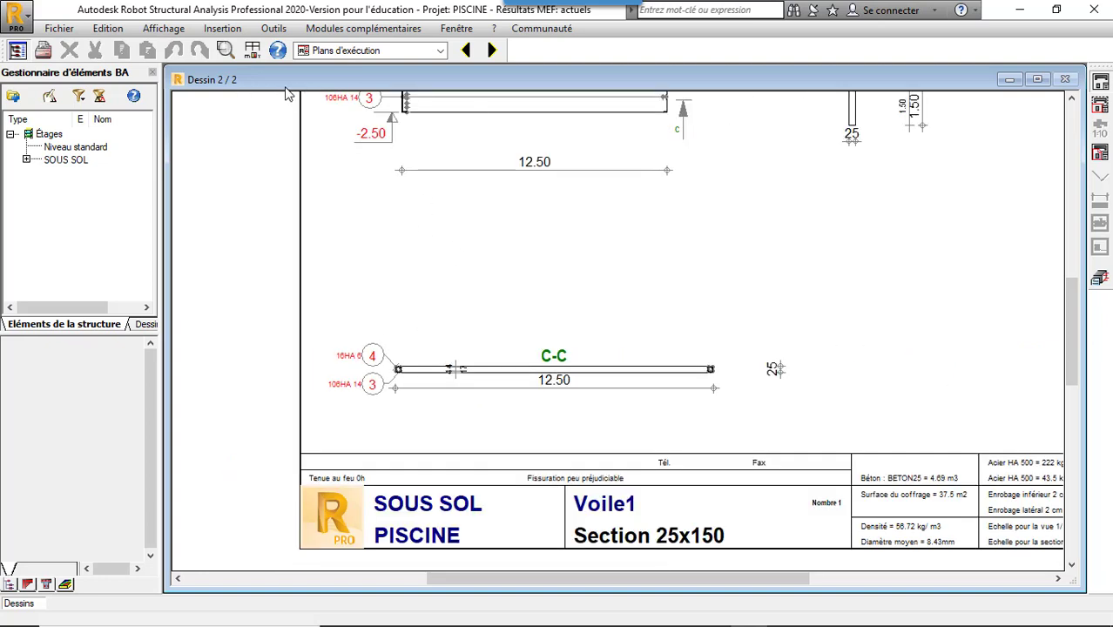
pyautogui.click(466, 50)
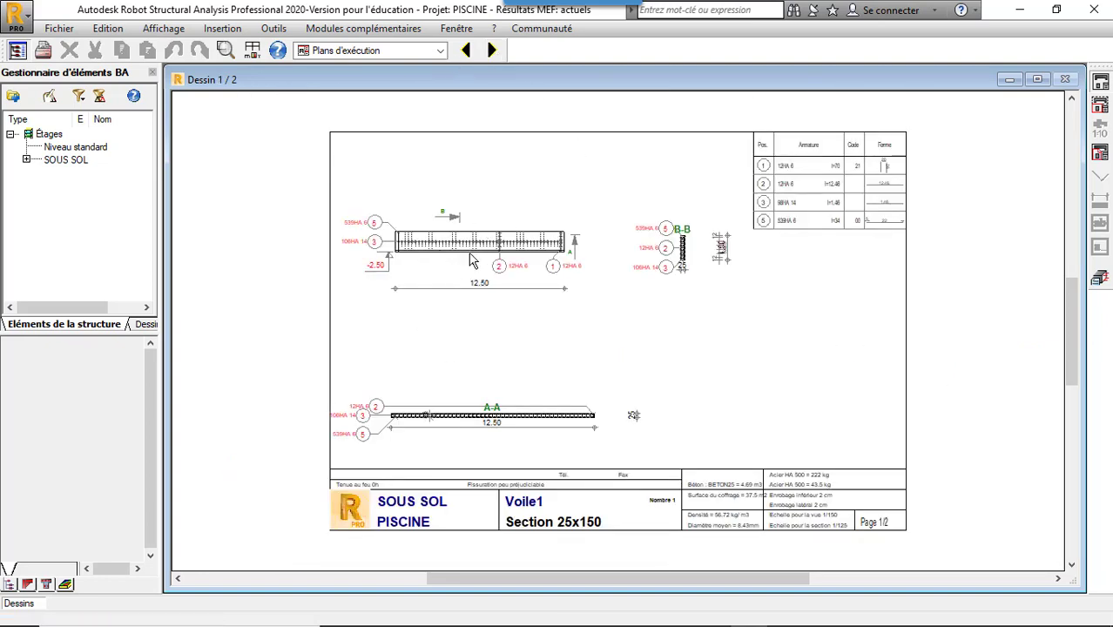
pyautogui.scroll(3, 446, 407)
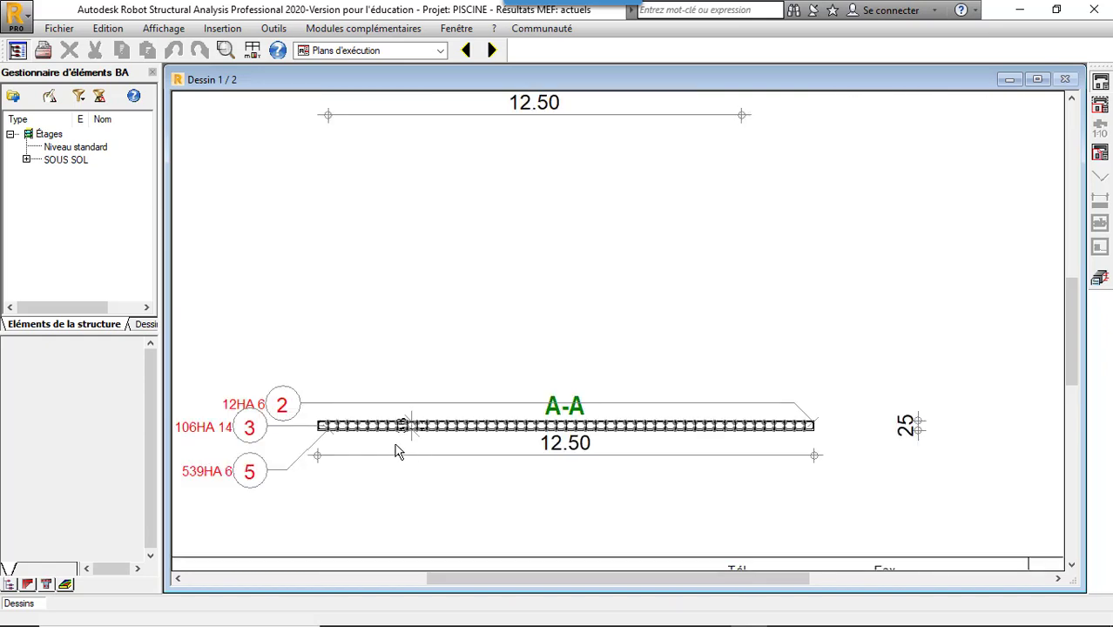
pyautogui.scroll(-2, 552, 435)
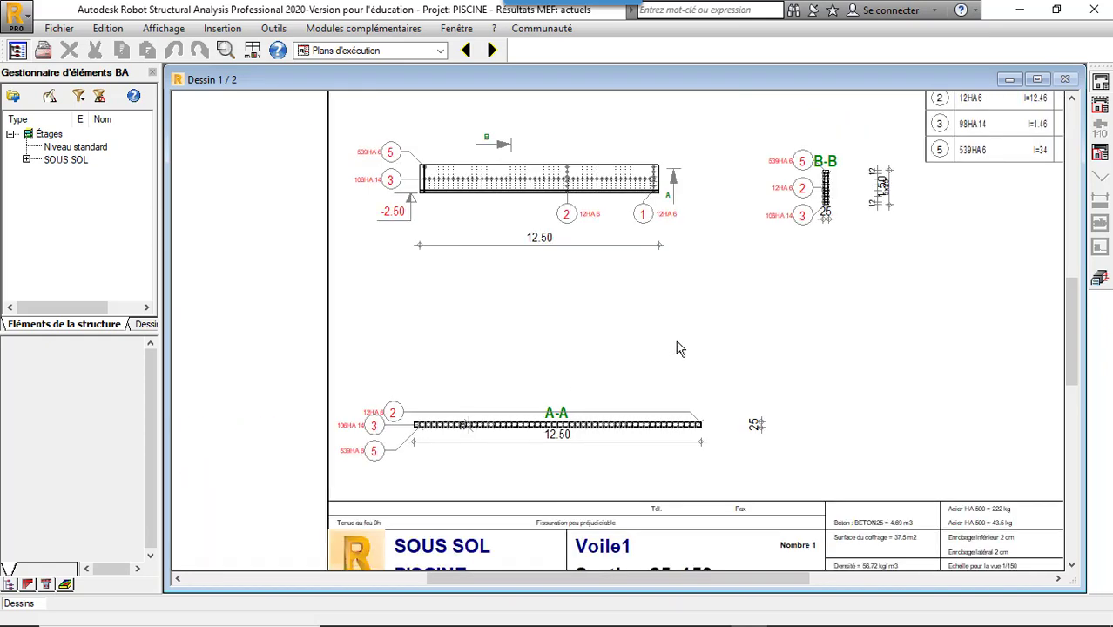
pyautogui.scroll(2, 849, 179)
pyautogui.scroll(-2, 649, 210)
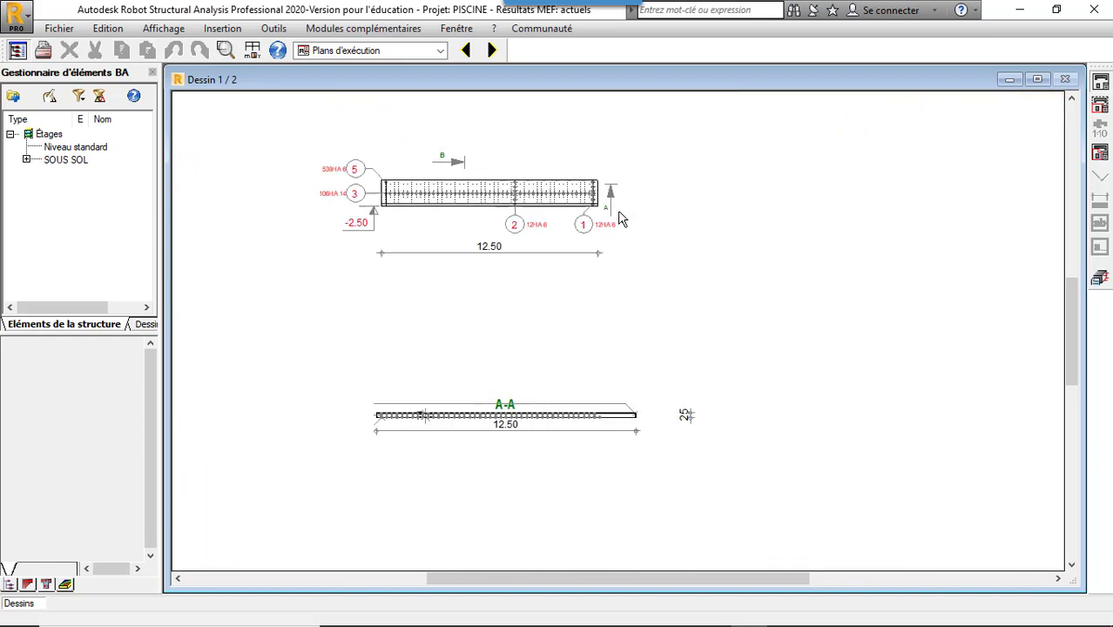
pyautogui.scroll(-2, 614, 218)
pyautogui.scroll(1, 618, 162)
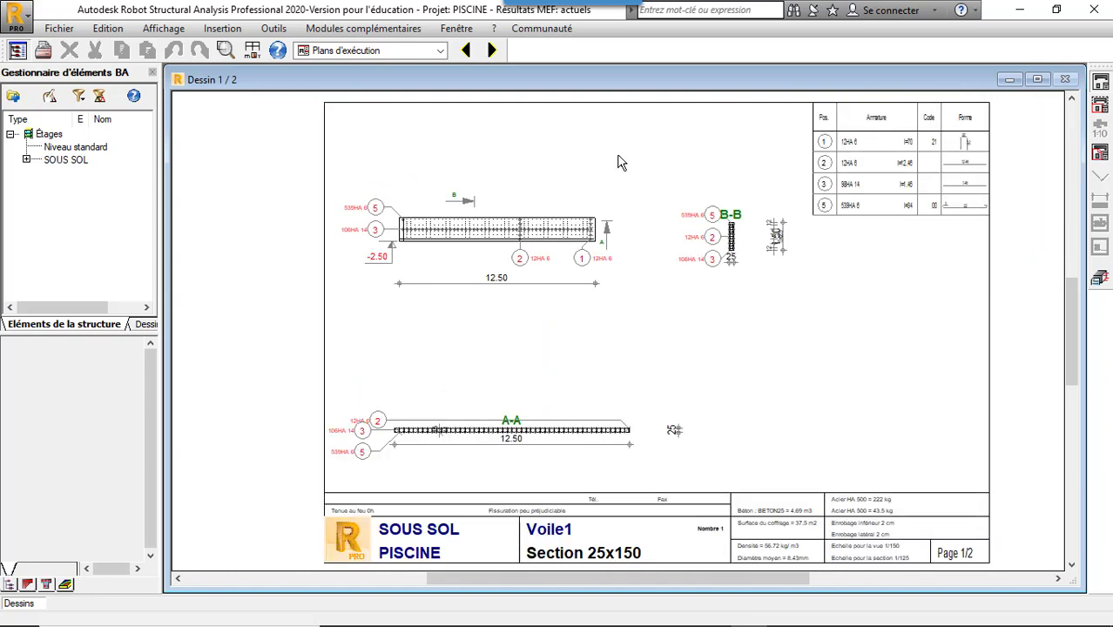
# Return to the theoretical slab reinforcement layout, select the pool's floor slab and generate its provided reinforcement.
pyautogui.click(440, 50)
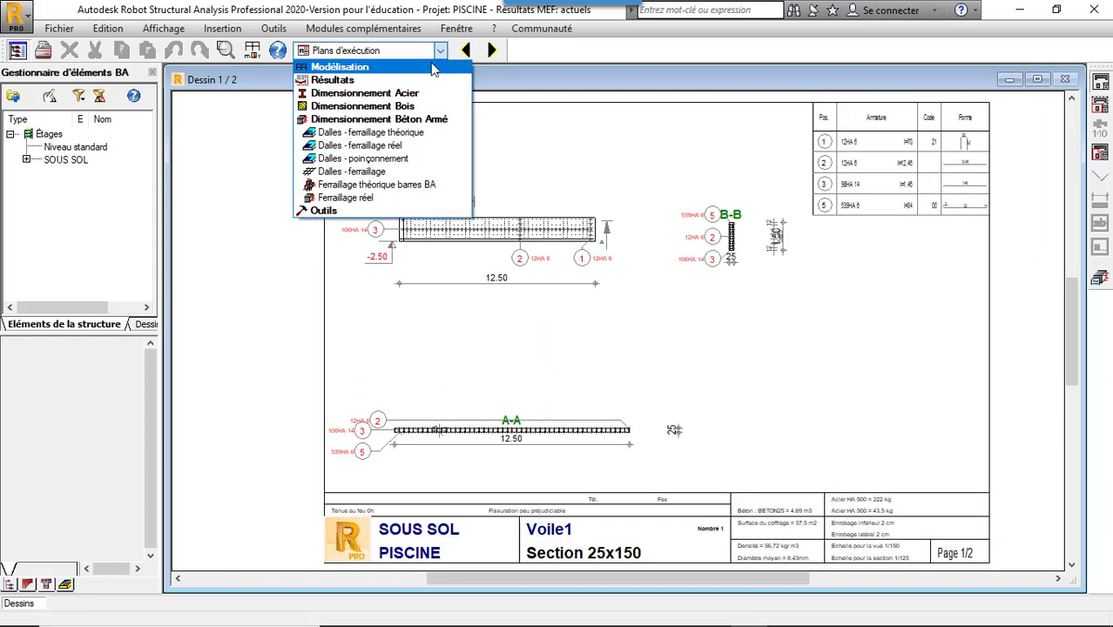
pyautogui.click(403, 132)
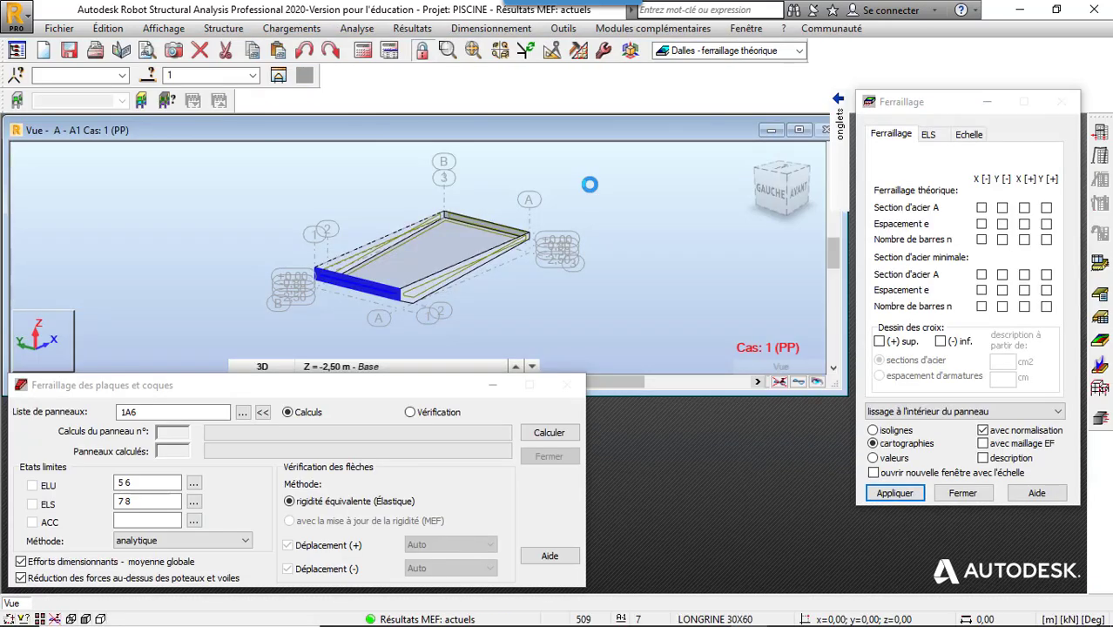
pyautogui.click(427, 249)
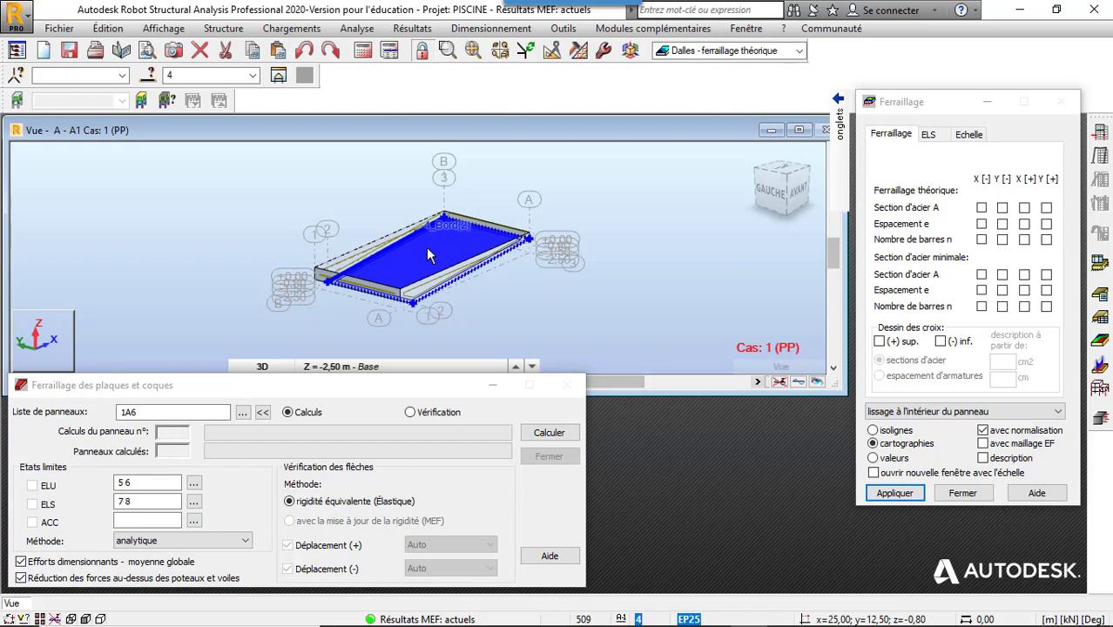
pyautogui.click(1101, 420)
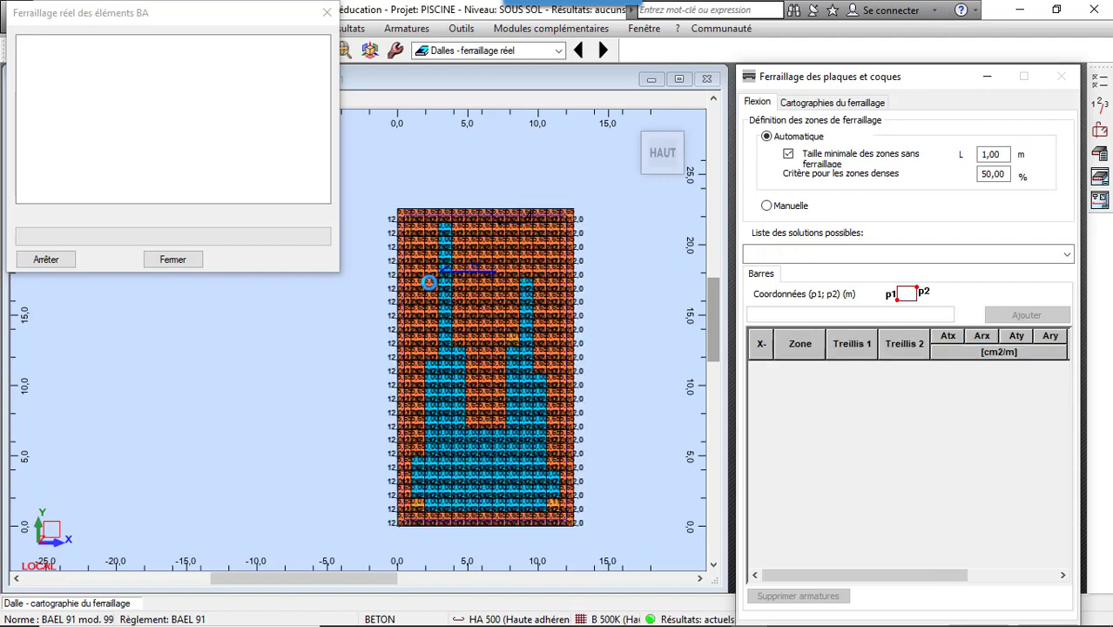
# Clear the floor slab's reinforcement map of values, descriptions, zone names, zone descriptions and scale.
pyautogui.click(797, 101)
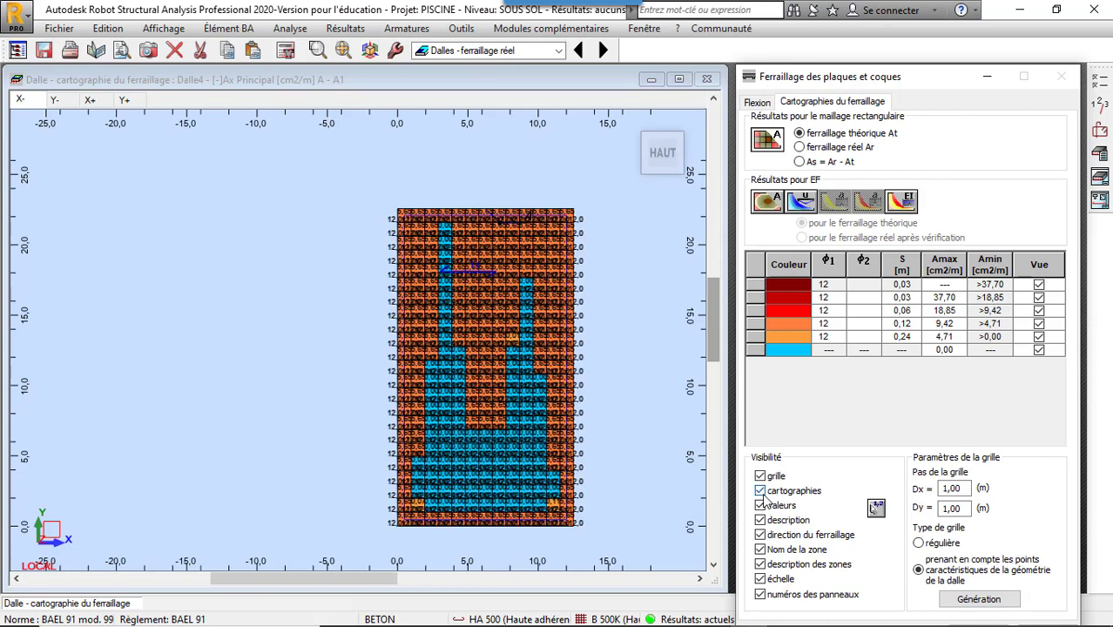
pyautogui.click(760, 505)
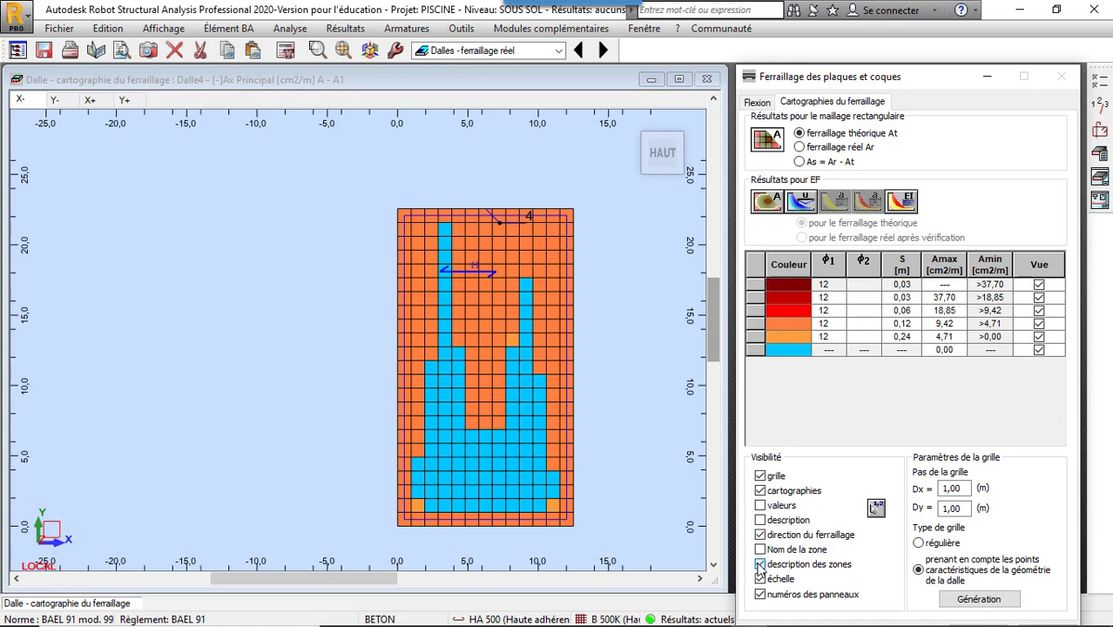
pyautogui.click(760, 564)
pyautogui.click(760, 579)
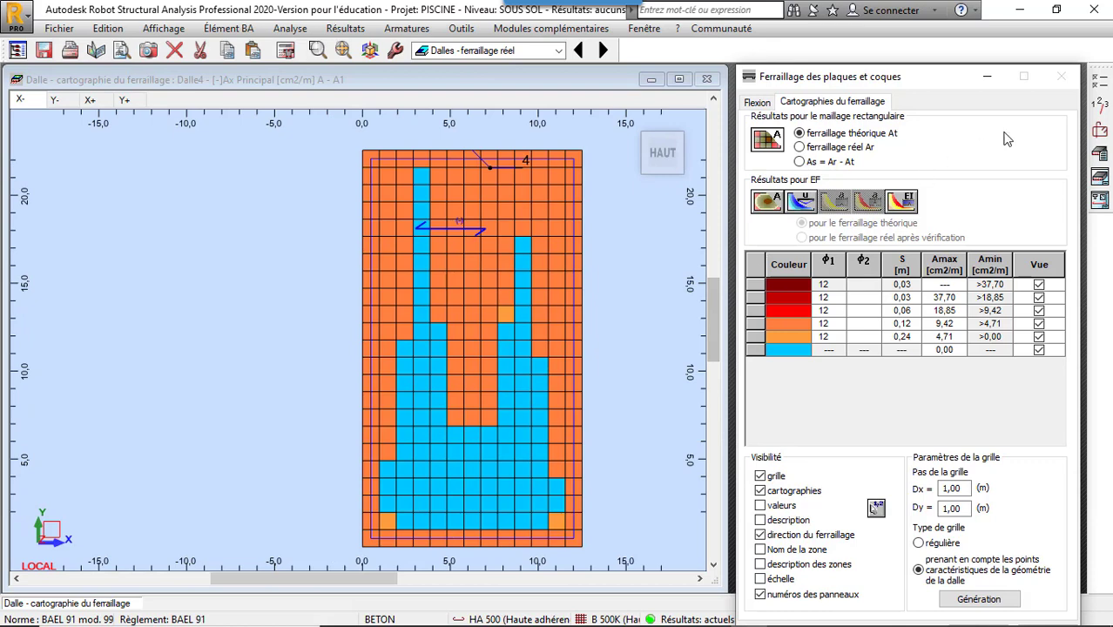
# Exclude the 6, 8, 10 and 12 mm bars from the floor slab's calculation options, leaving the storey parameters as they are.
pyautogui.click(565, 115)
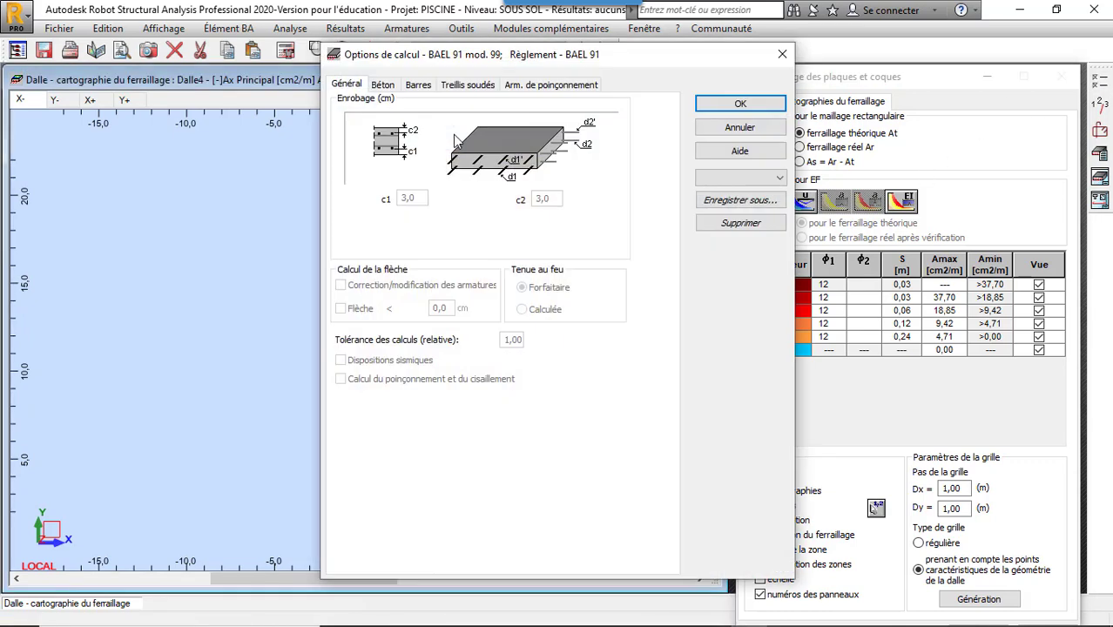
pyautogui.click(388, 87)
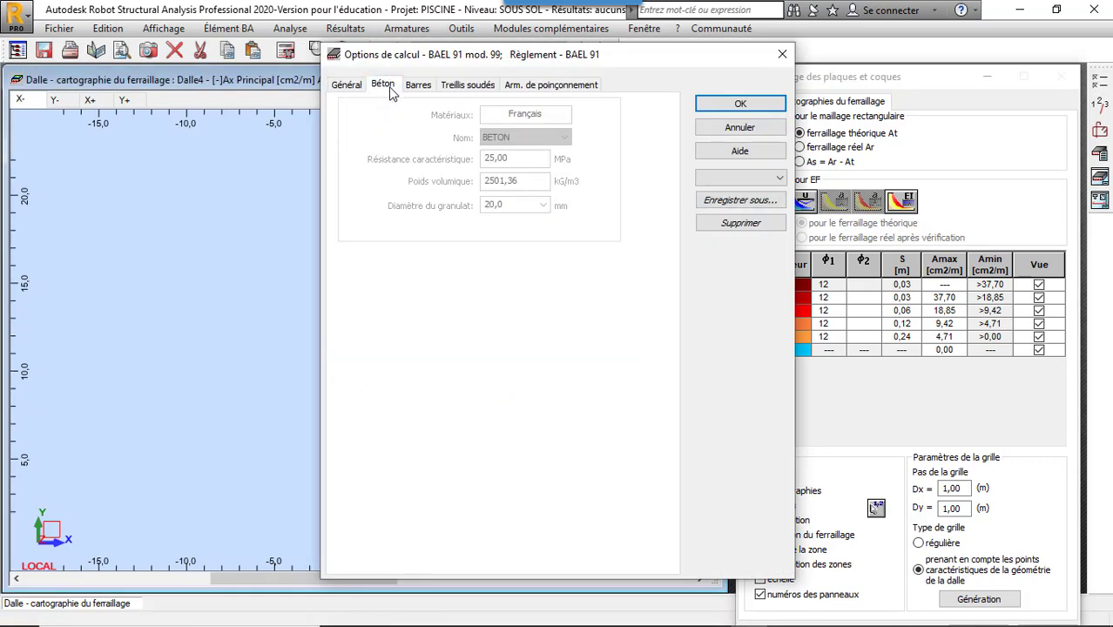
pyautogui.click(417, 87)
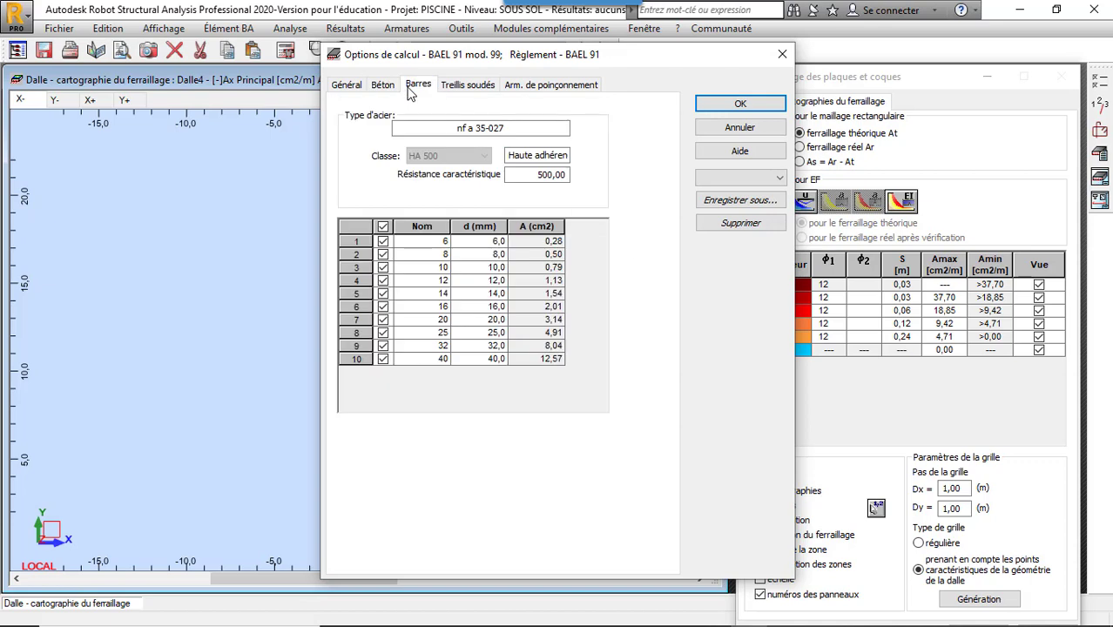
pyautogui.click(383, 241)
pyautogui.click(383, 254)
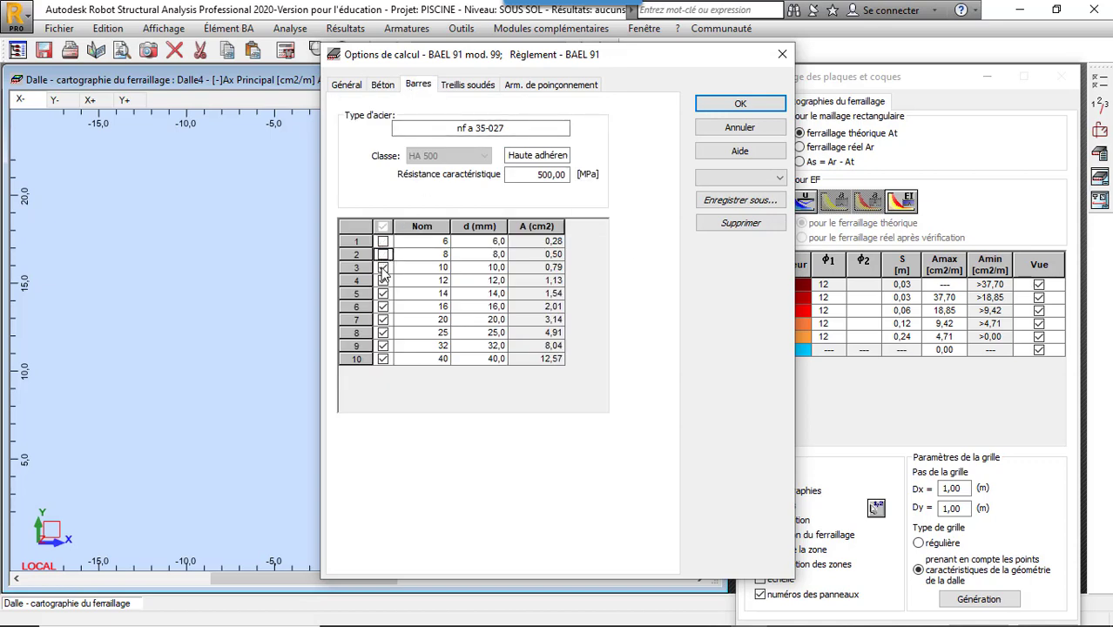
pyautogui.click(383, 267)
pyautogui.click(383, 280)
pyautogui.click(474, 129)
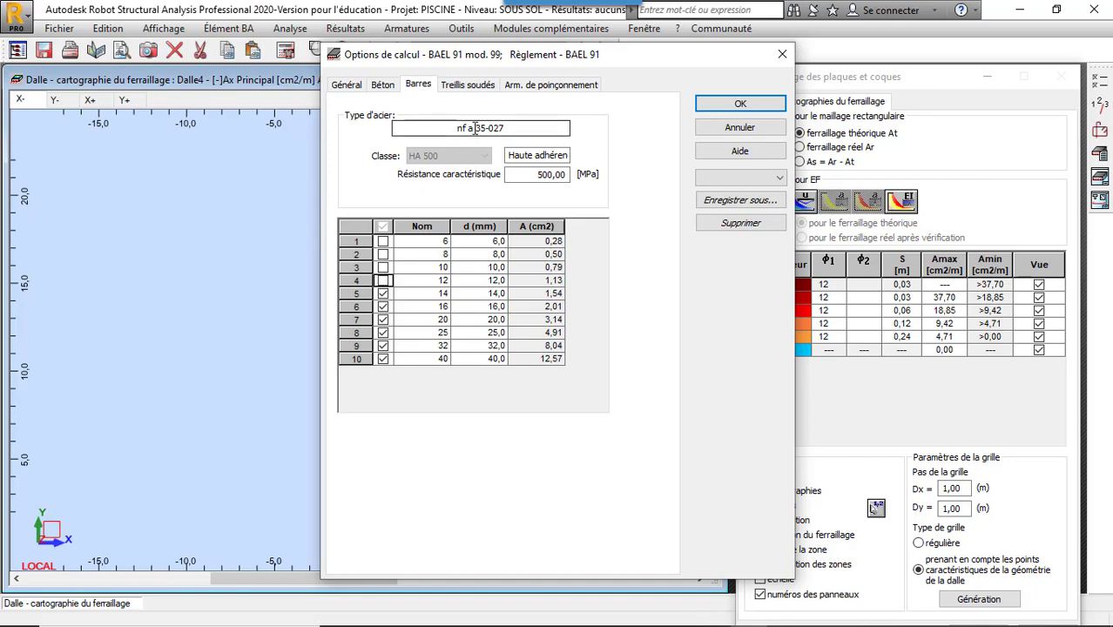
pyautogui.click(740, 104)
pyautogui.click(1096, 119)
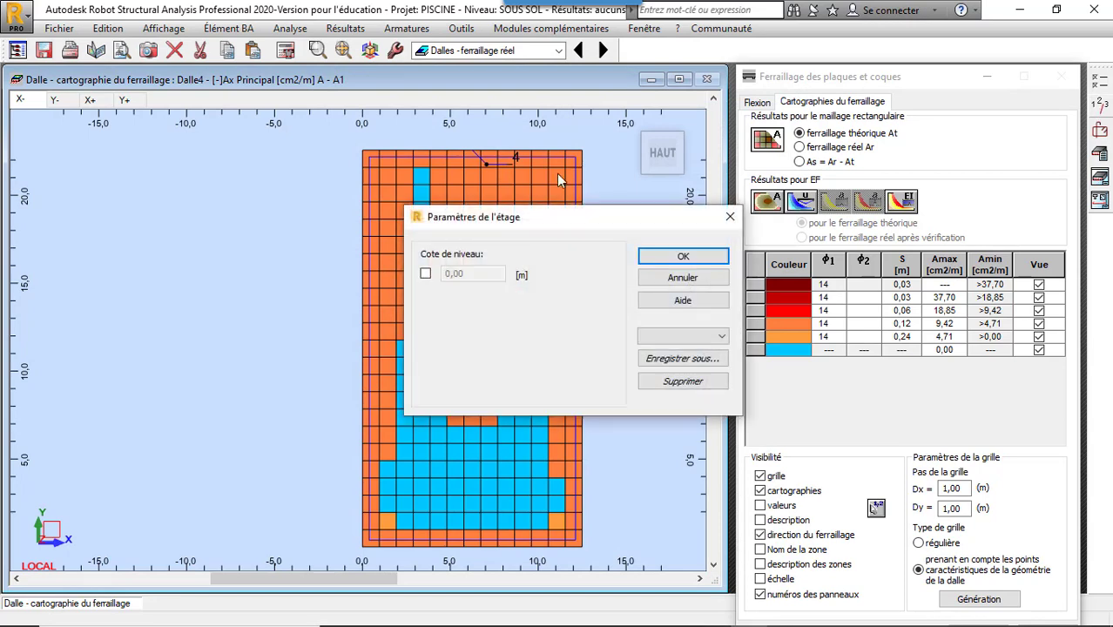
pyautogui.click(669, 256)
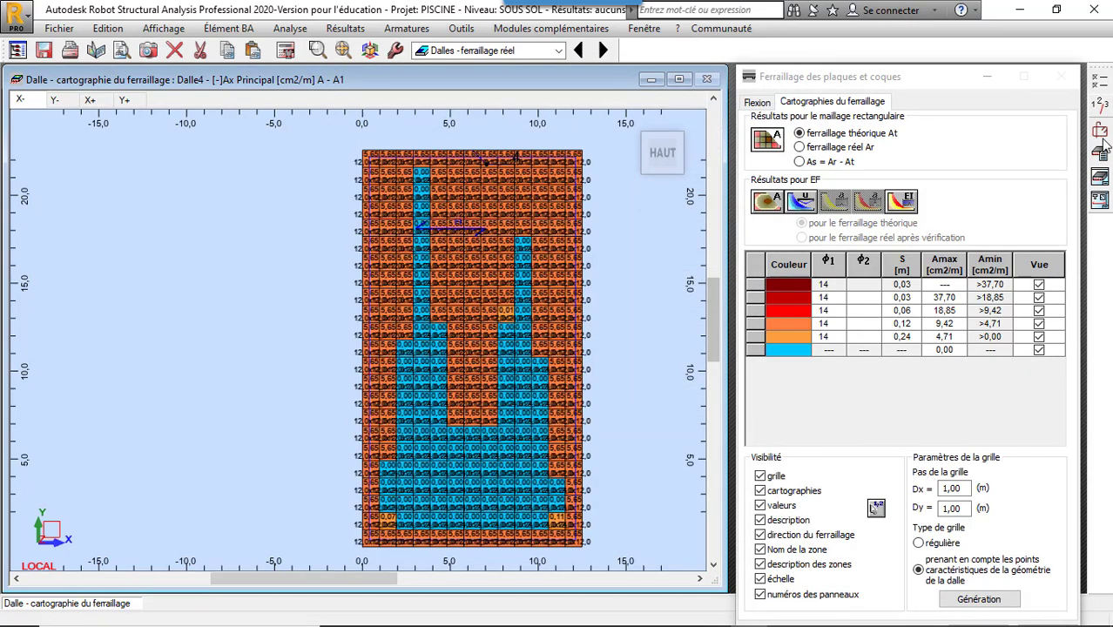
# Set the slab's reinforcement layout to individual bars with the same top and bottom reinforcement.
pyautogui.click(1102, 130)
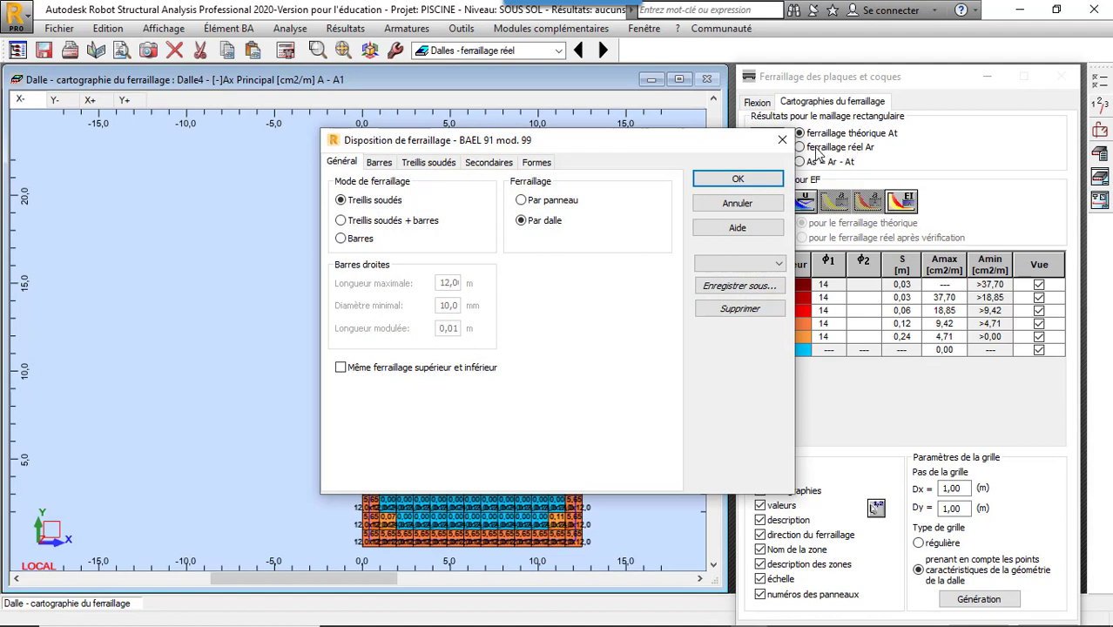
pyautogui.click(340, 239)
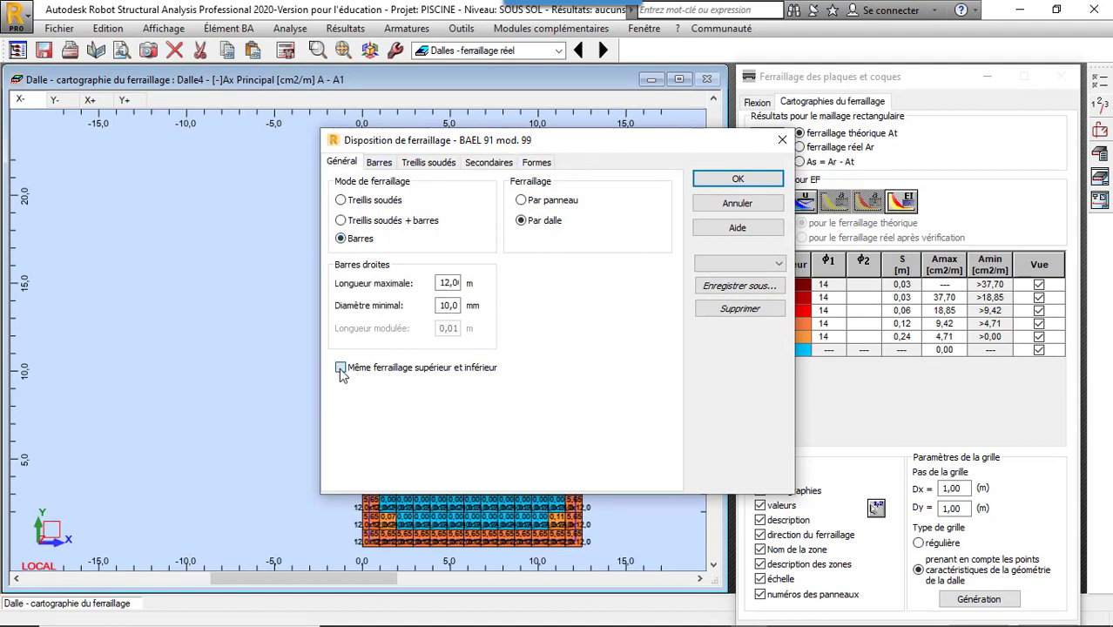
pyautogui.click(383, 167)
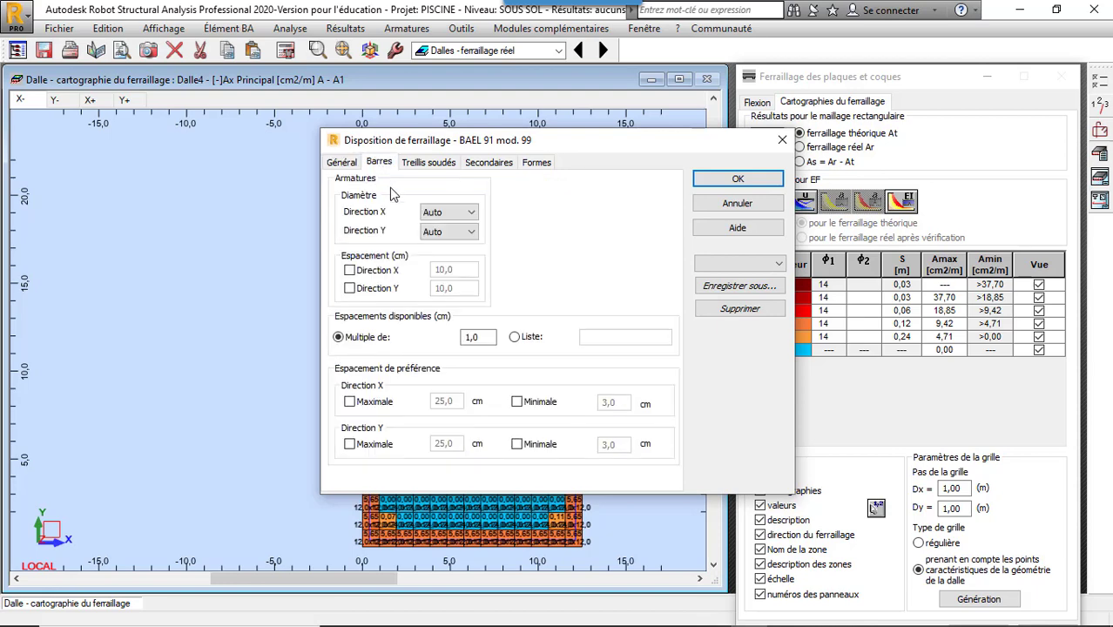
pyautogui.click(736, 179)
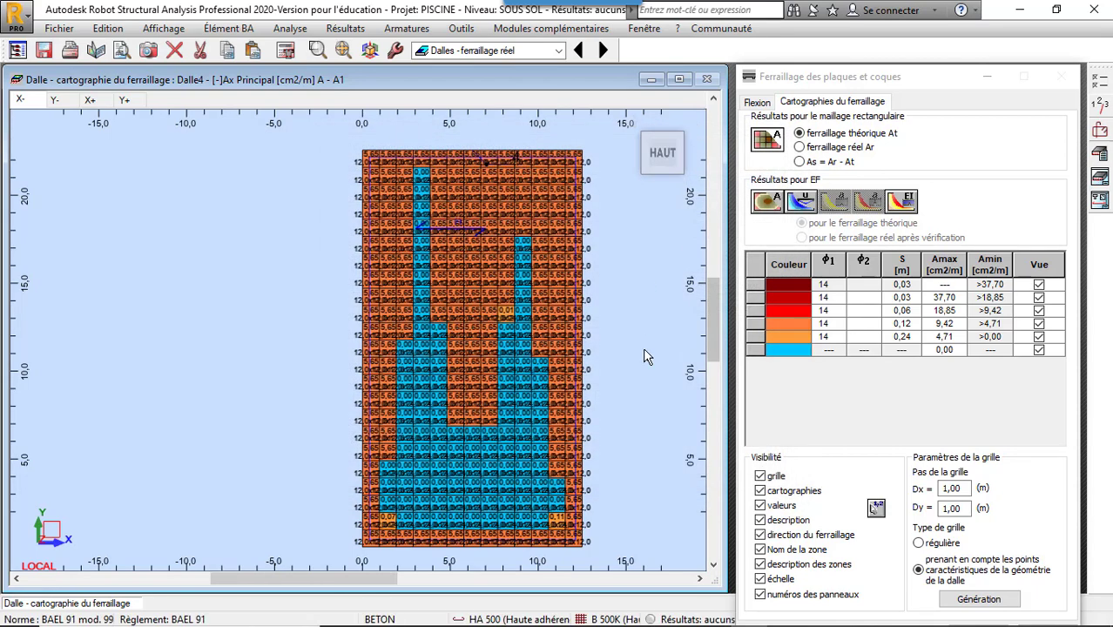
# Hide the reset value, description, zone and scale labels on the slab's map again, keeping the grid and colour map.
pyautogui.click(759, 505)
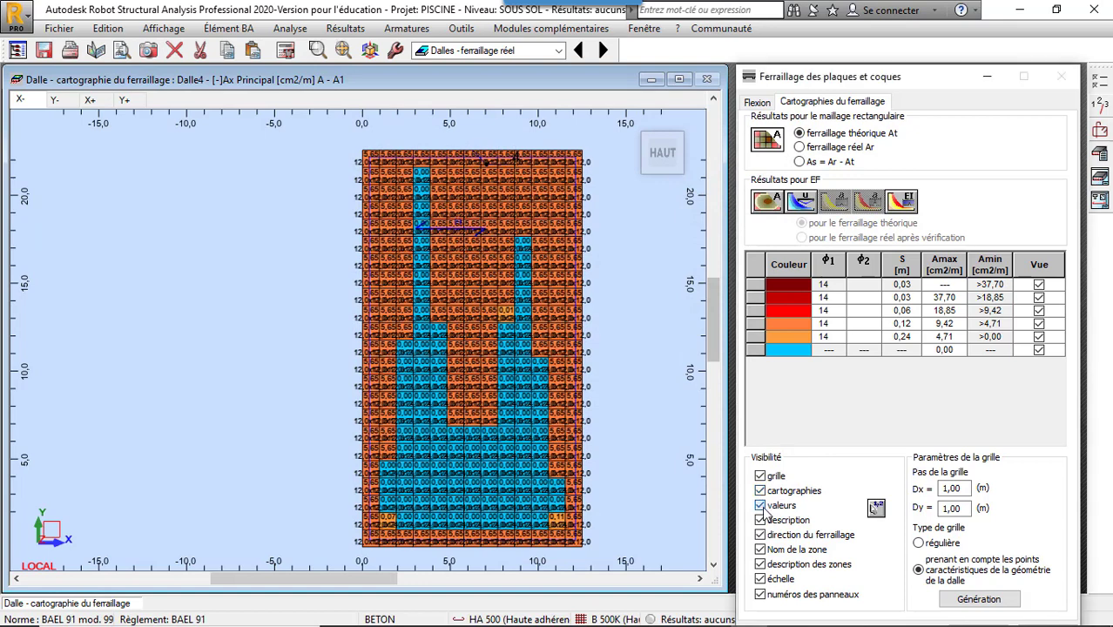
pyautogui.click(759, 520)
pyautogui.click(759, 550)
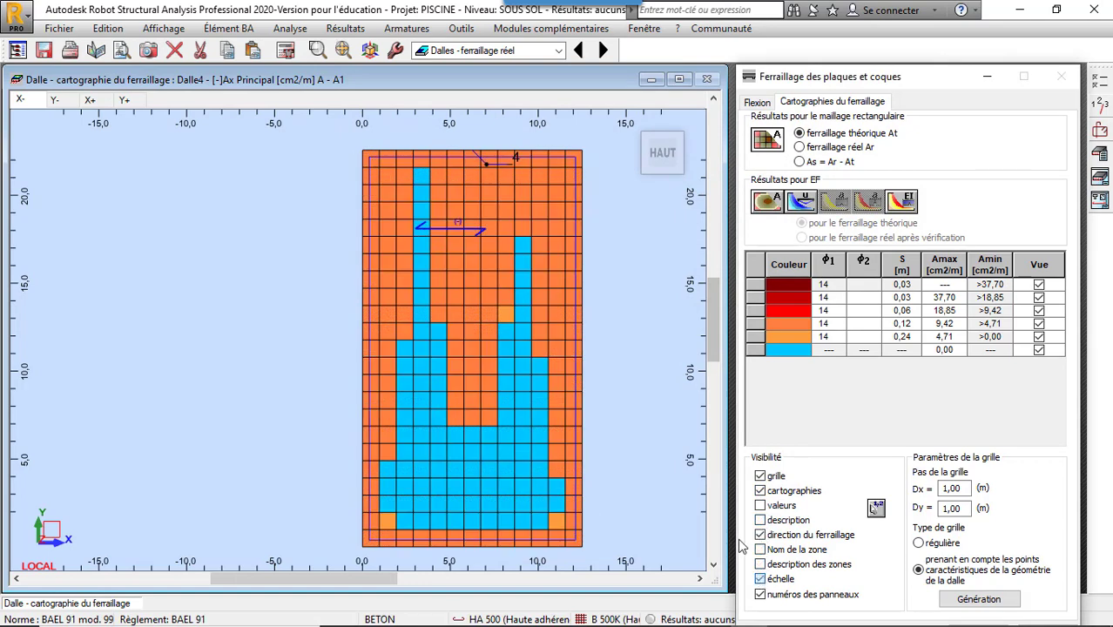
# Calculate the floor slab's reinforcement and review the resulting bars for the X-, Y-, X+ and Y+ layers.
pyautogui.click(285, 49)
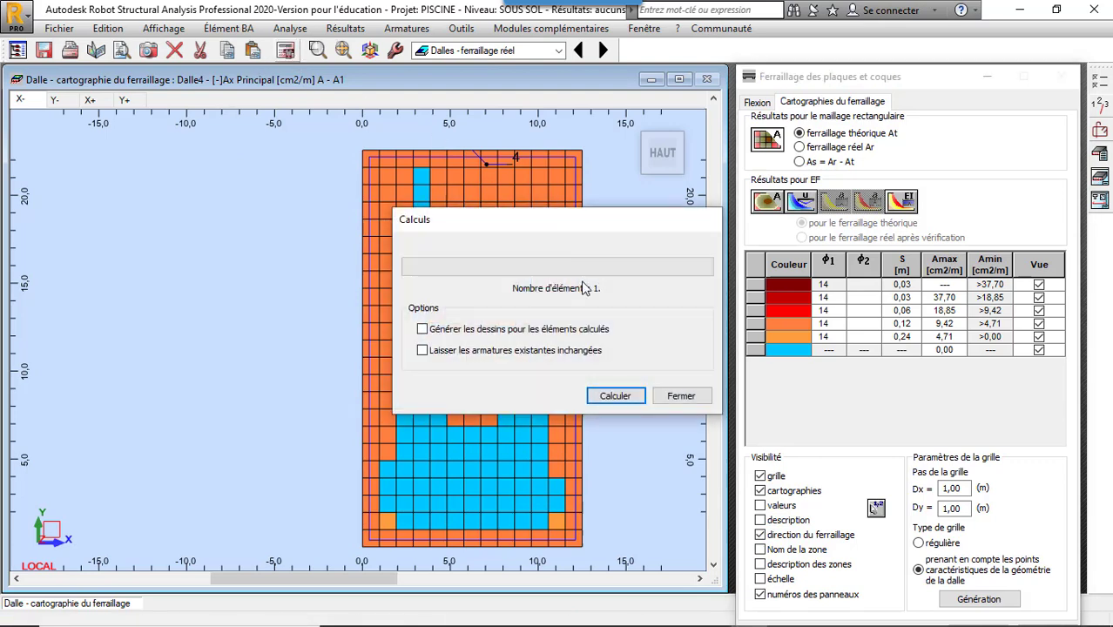
pyautogui.click(616, 396)
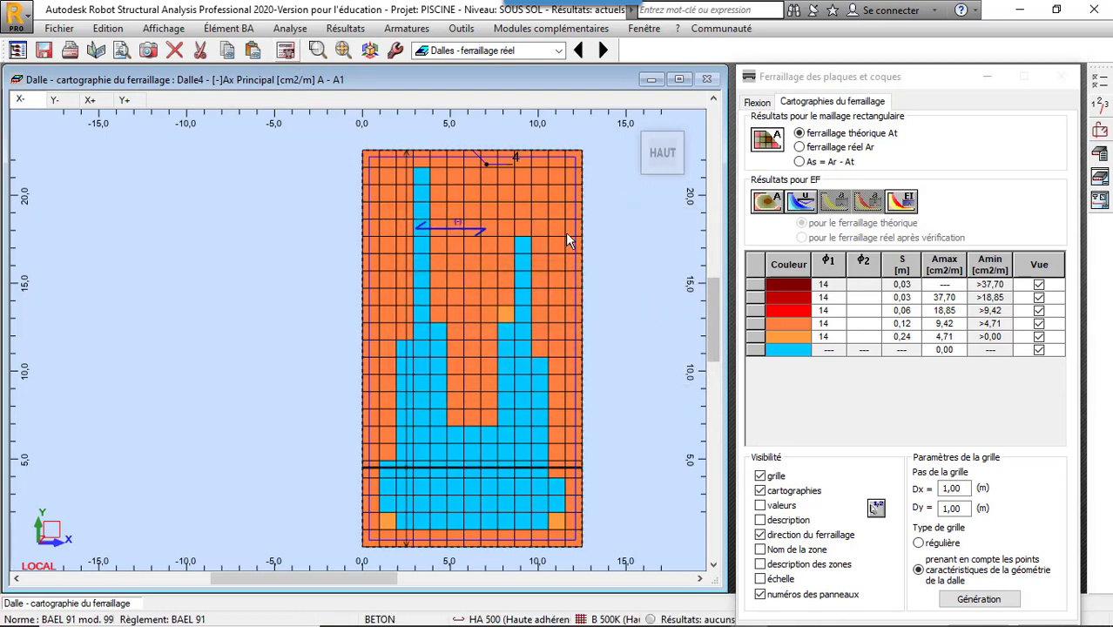
pyautogui.click(761, 102)
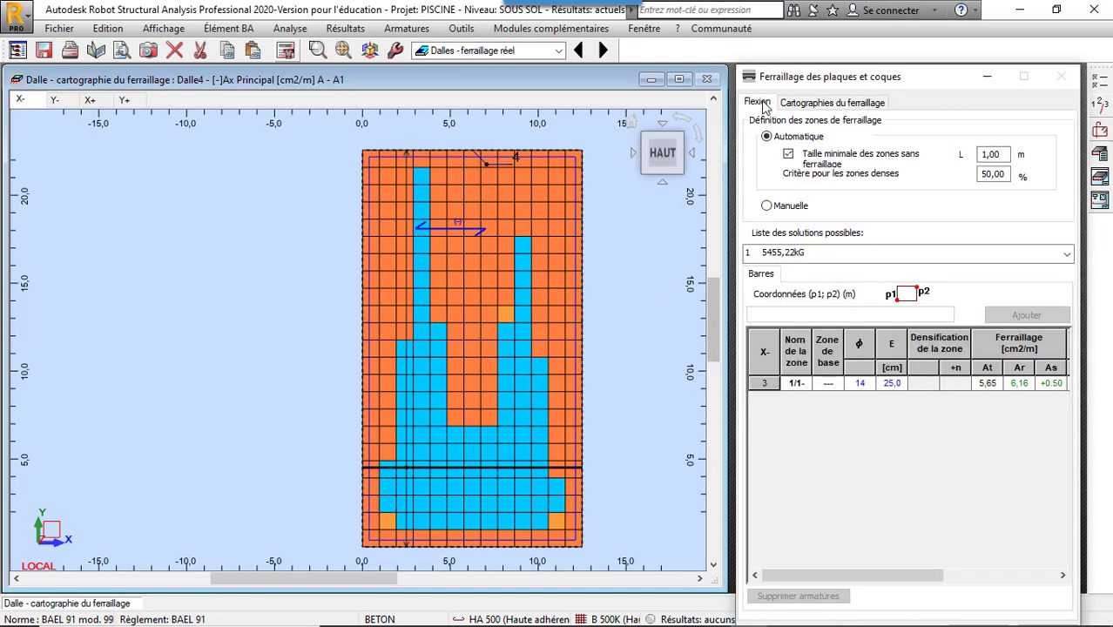
pyautogui.click(59, 99)
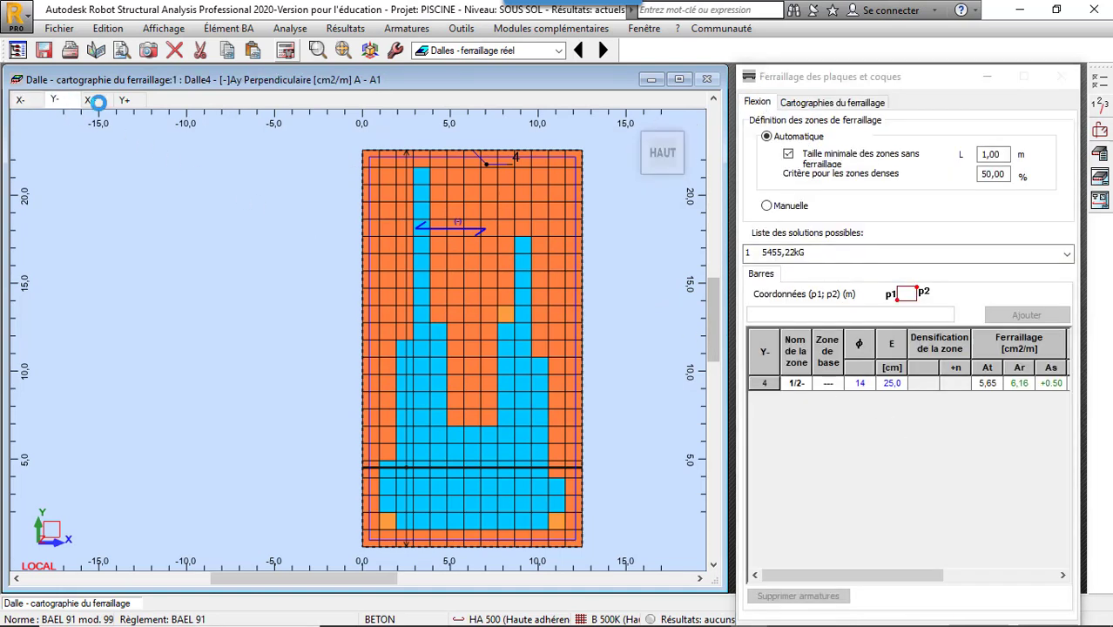
pyautogui.click(90, 99)
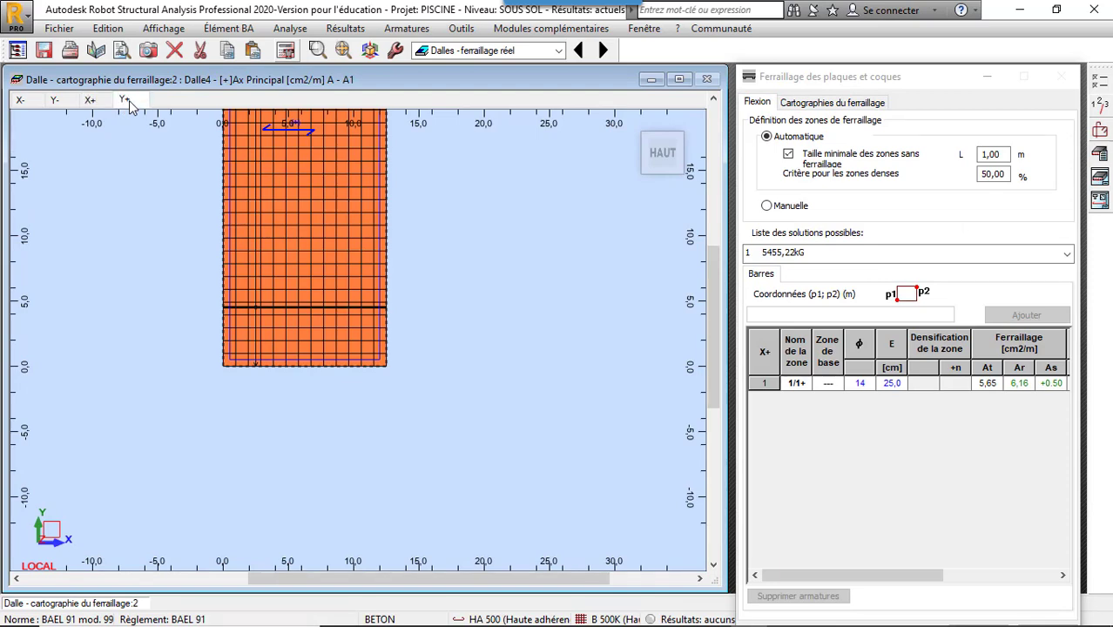
pyautogui.click(127, 100)
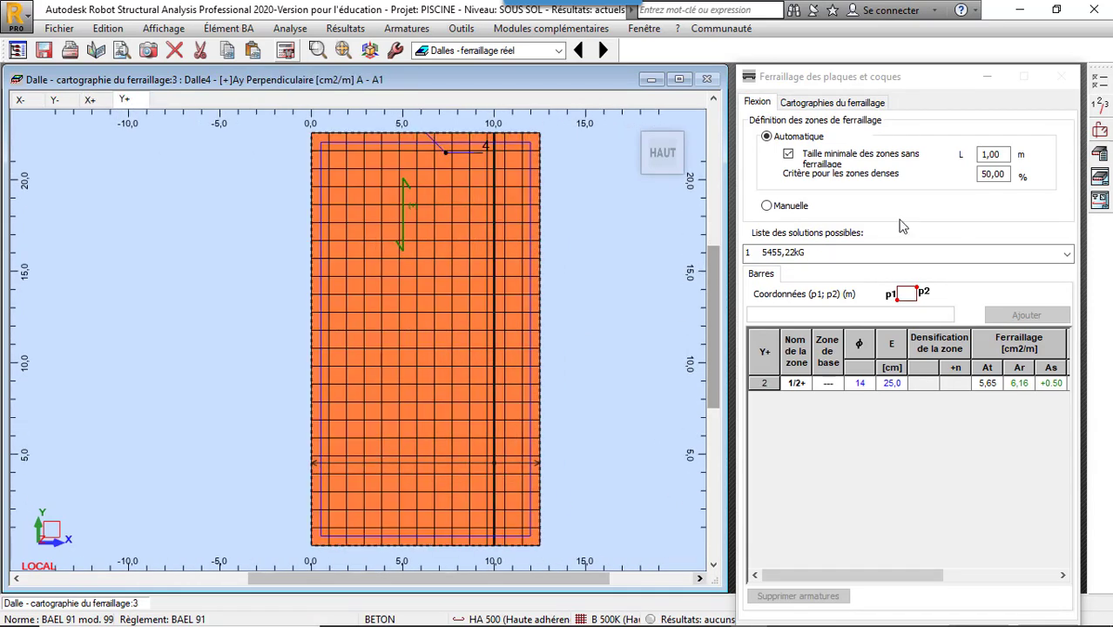
# Set the slab's bar diameter to 14 in both the X and Y directions in the reinforcement layout.
pyautogui.click(1100, 130)
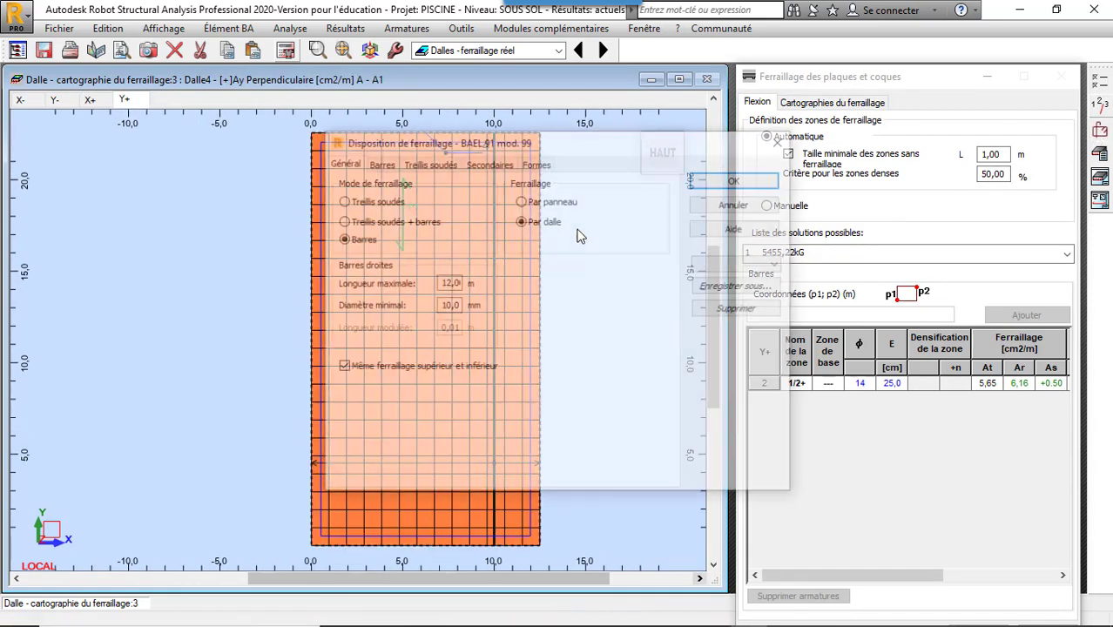
pyautogui.click(380, 162)
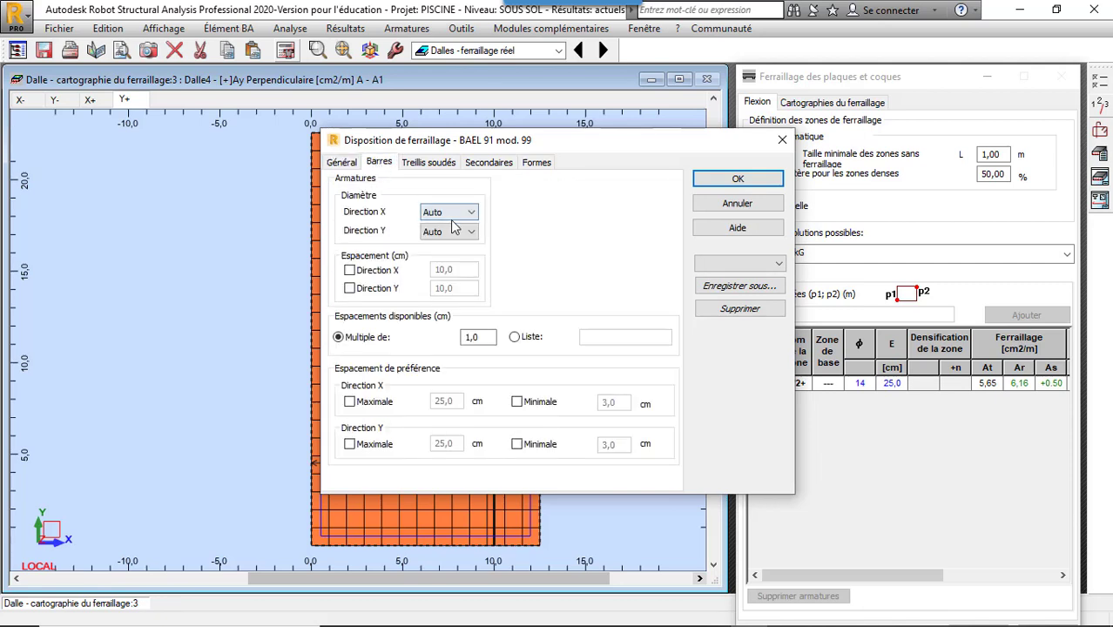
pyautogui.click(449, 215)
pyautogui.click(453, 239)
pyautogui.click(451, 232)
pyautogui.click(453, 255)
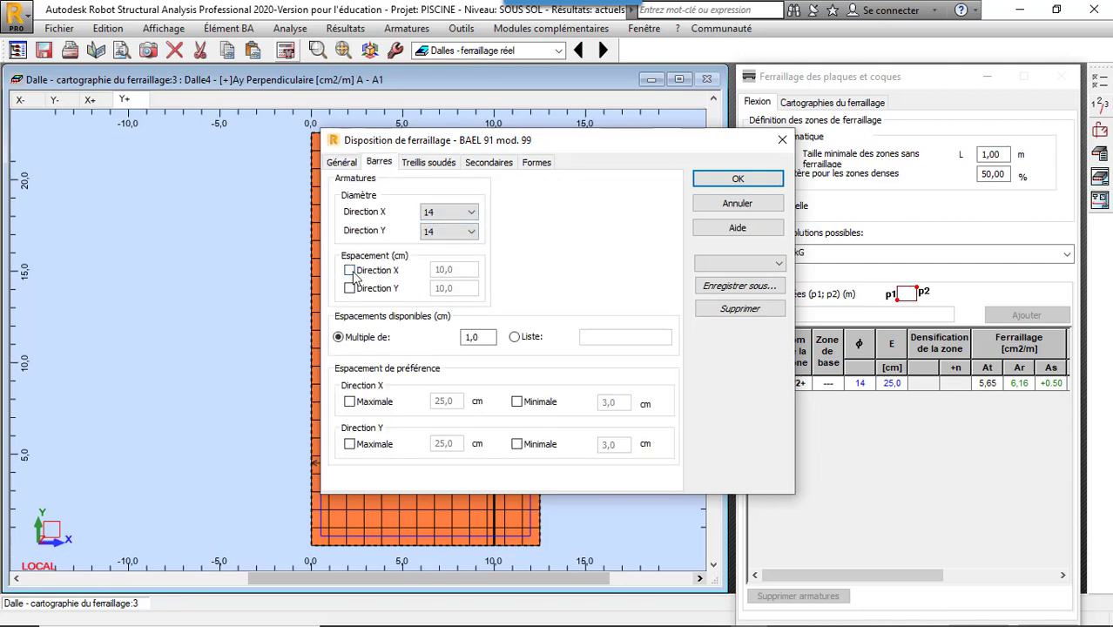
# Impose a 20 cm bar spacing in both the X and Y directions and recalculate the slab's reinforcement.
pyautogui.click(349, 271)
pyautogui.click(349, 288)
pyautogui.doubleClick(454, 271)
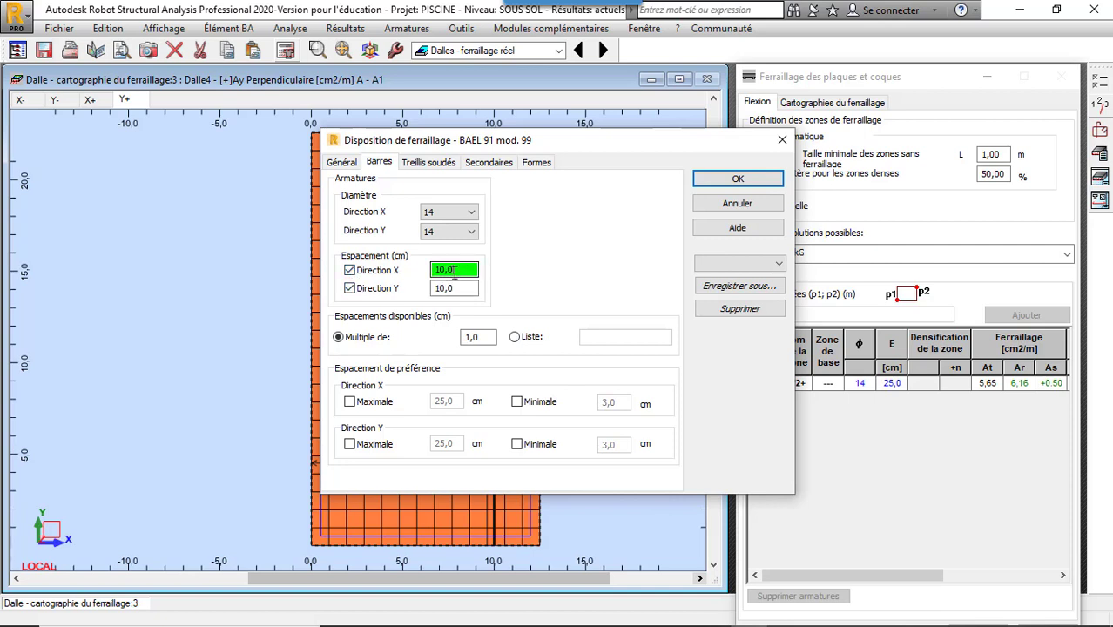
pyautogui.write('20')
pyautogui.click(454, 288)
pyautogui.doubleClick(455, 289)
pyautogui.write('20')
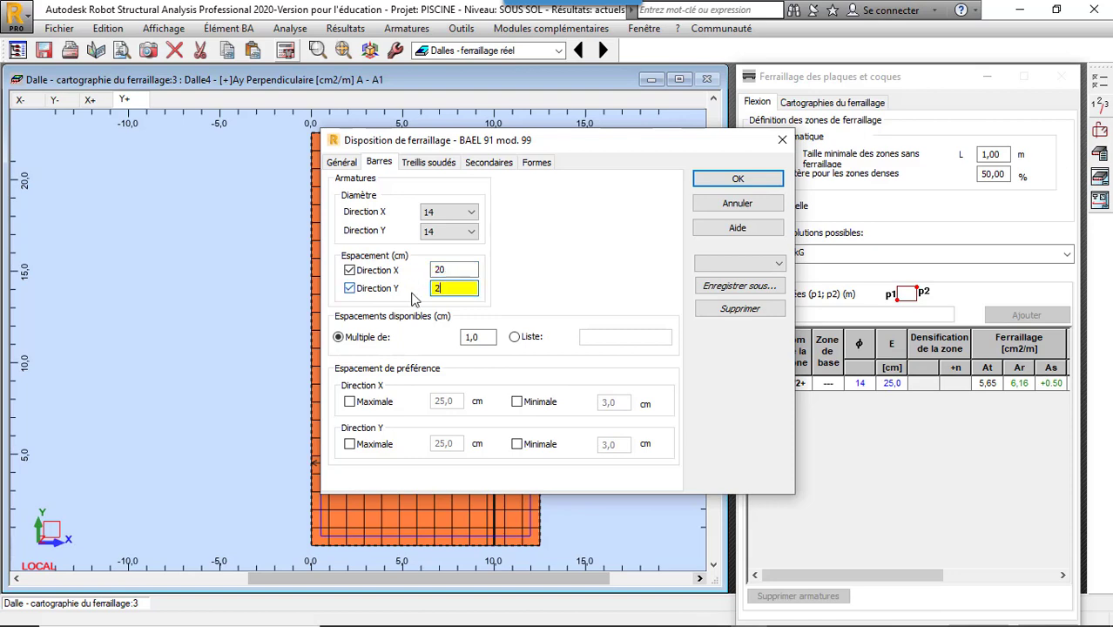
pyautogui.click(727, 179)
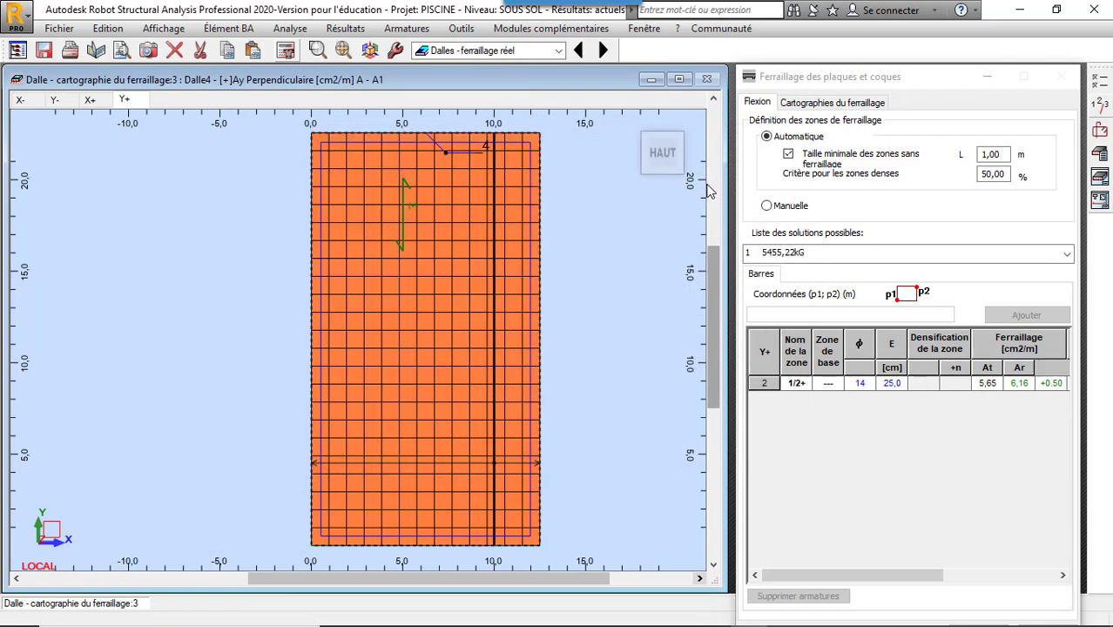
pyautogui.click(291, 51)
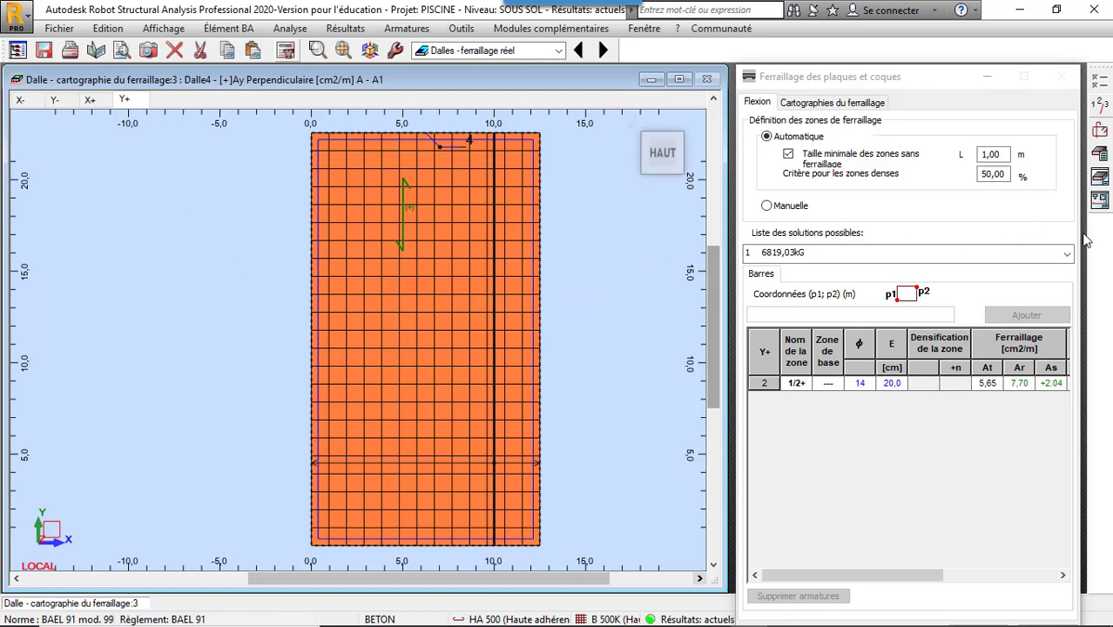
# Open the slab's reinforcement view with its bar table and inspect the "+" and "-" bar layers.
pyautogui.click(557, 52)
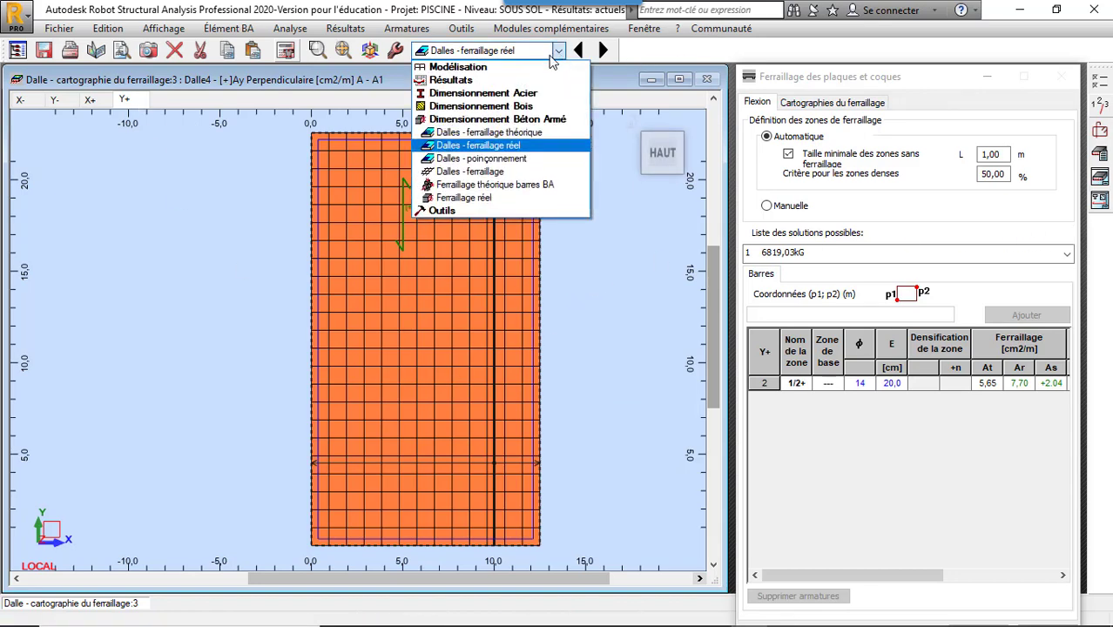
pyautogui.click(512, 172)
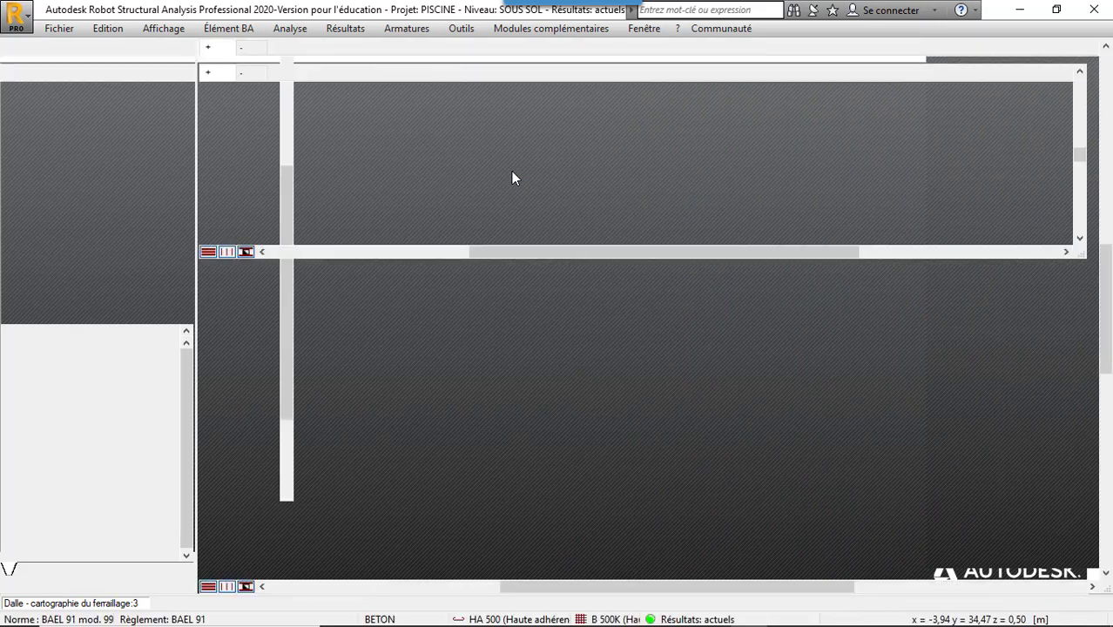
pyautogui.scroll(4, 648, 173)
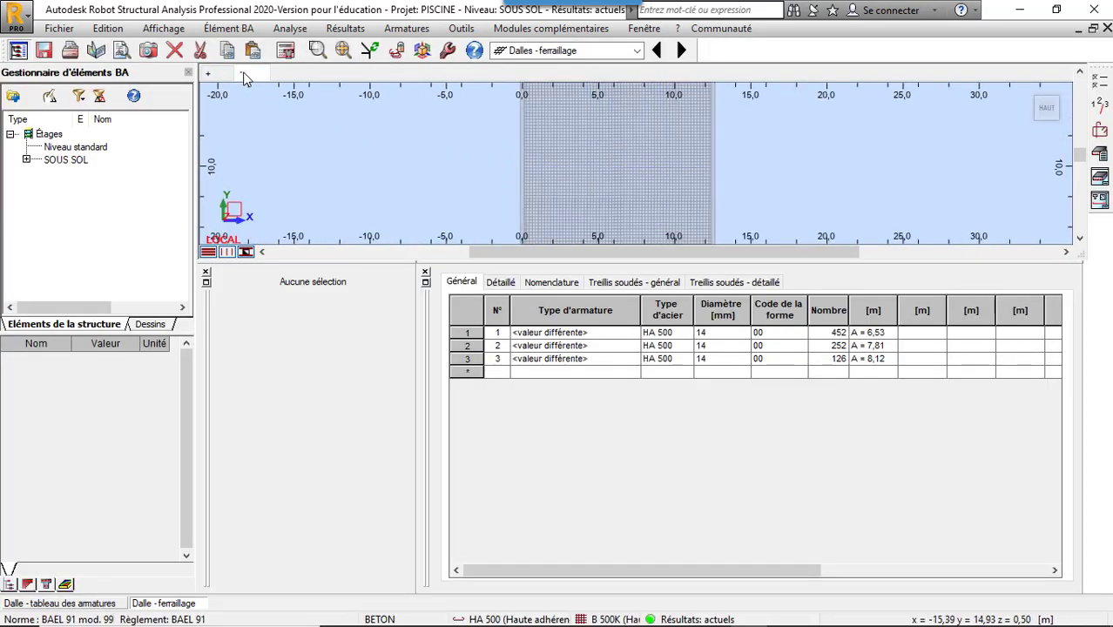
pyautogui.scroll(-4, 649, 174)
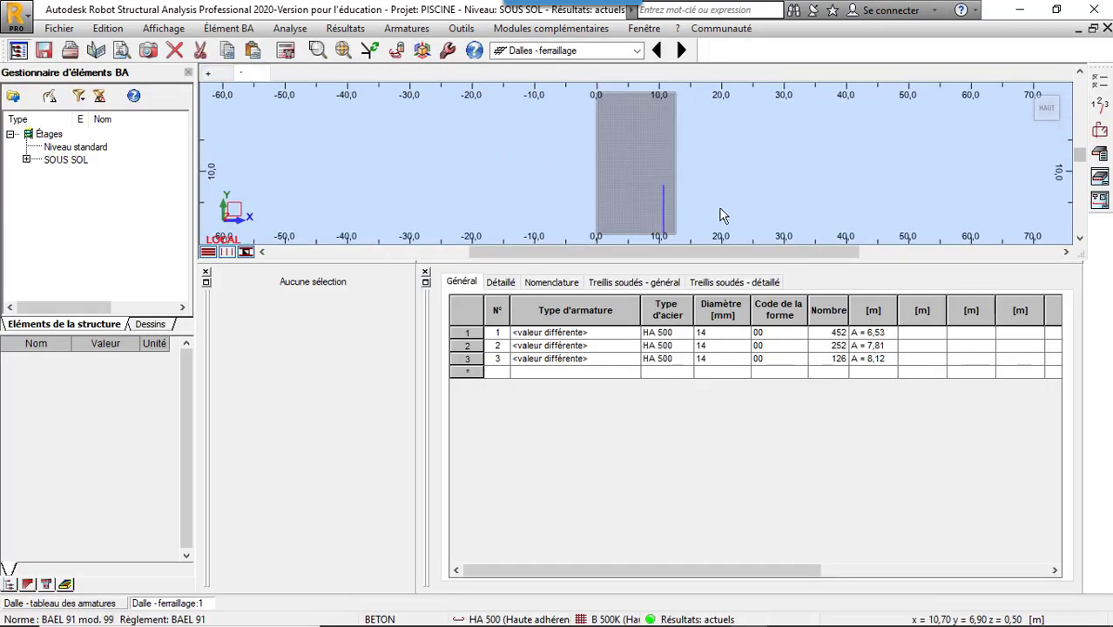
# Generate the floor slab's execution drawings from its calculated bars.
pyautogui.click(1099, 200)
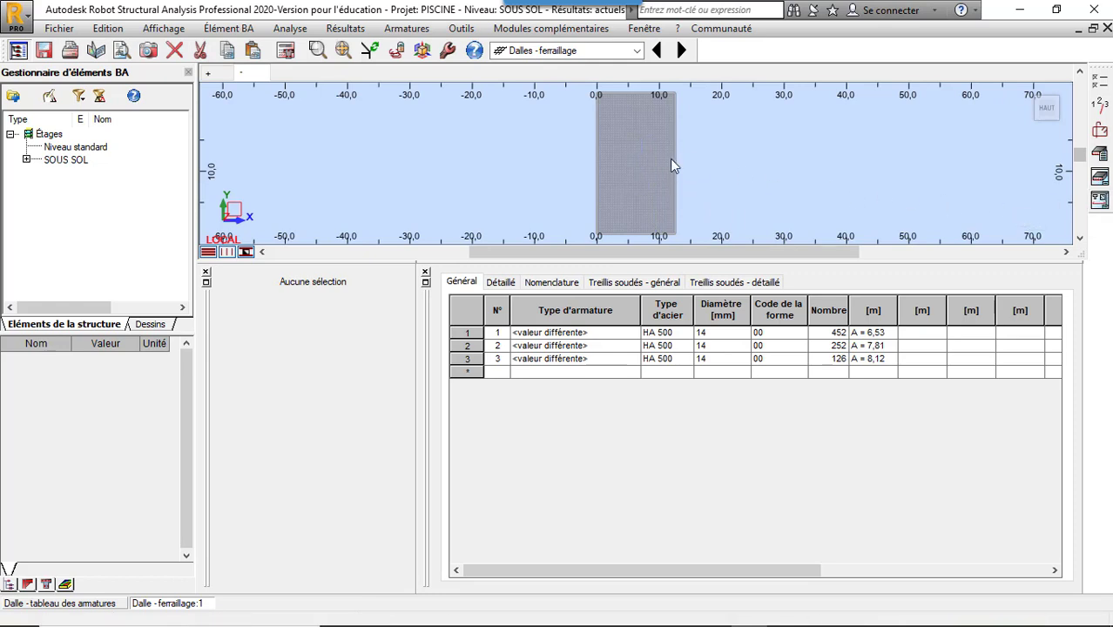
pyautogui.click(449, 150)
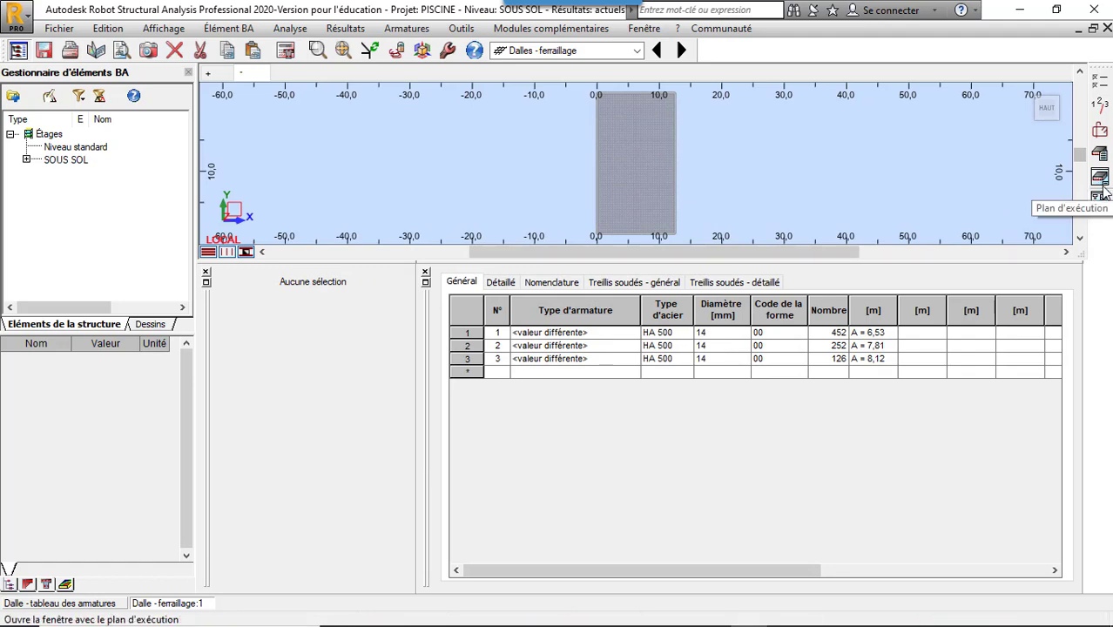
pyautogui.click(1101, 192)
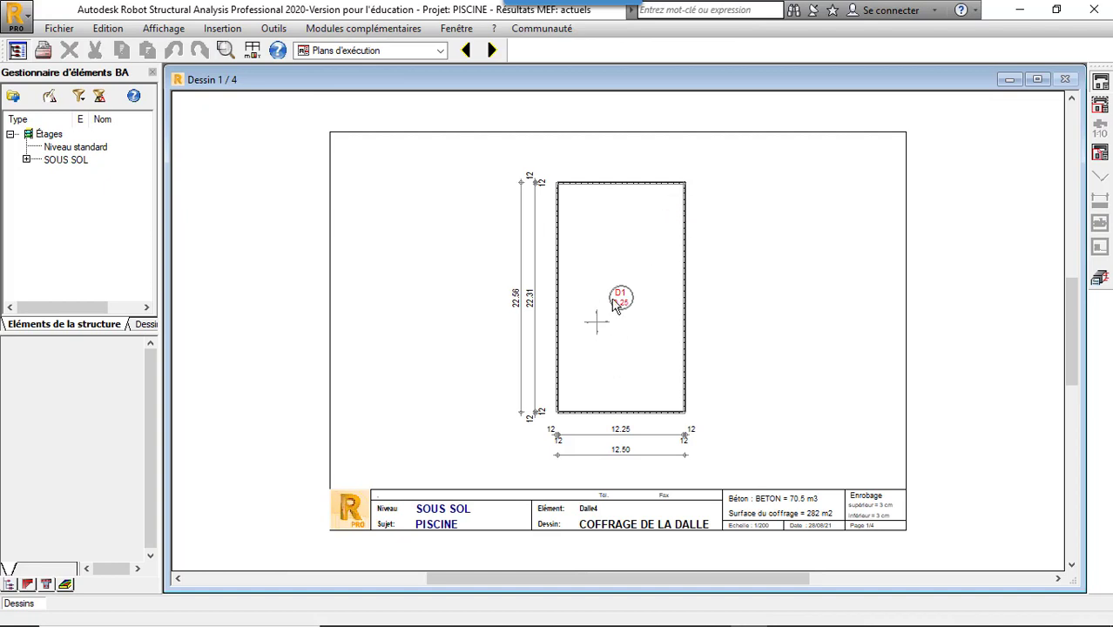
# Review the slab's lower reinforcement, upper reinforcement and bar schedule sheets, and return to the slab's provided reinforcement view.
pyautogui.click(492, 51)
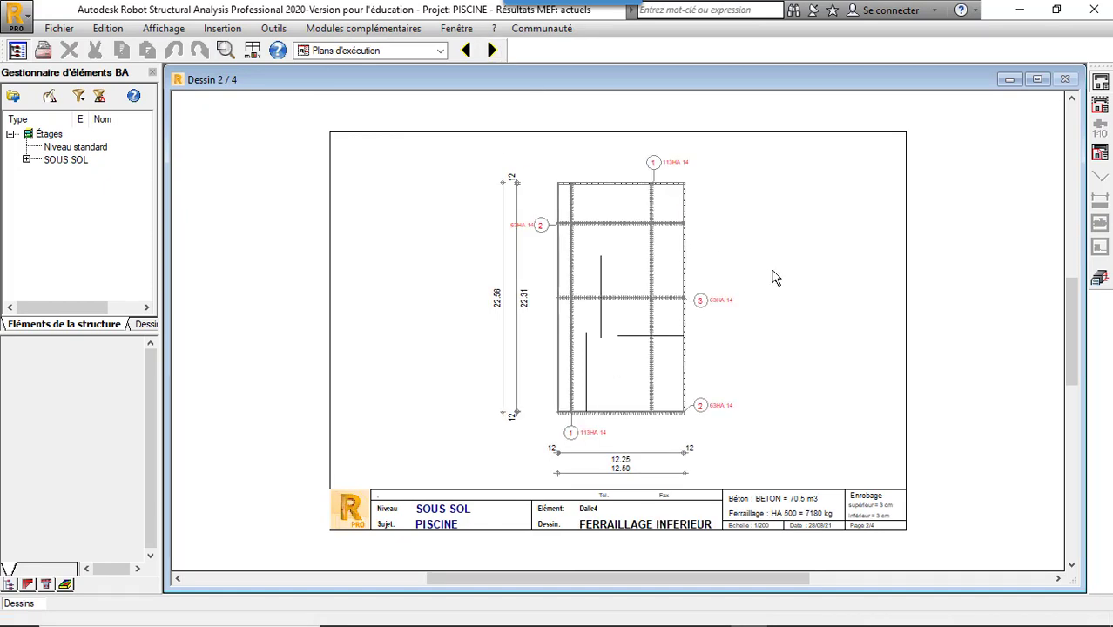
pyautogui.scroll(3, 705, 301)
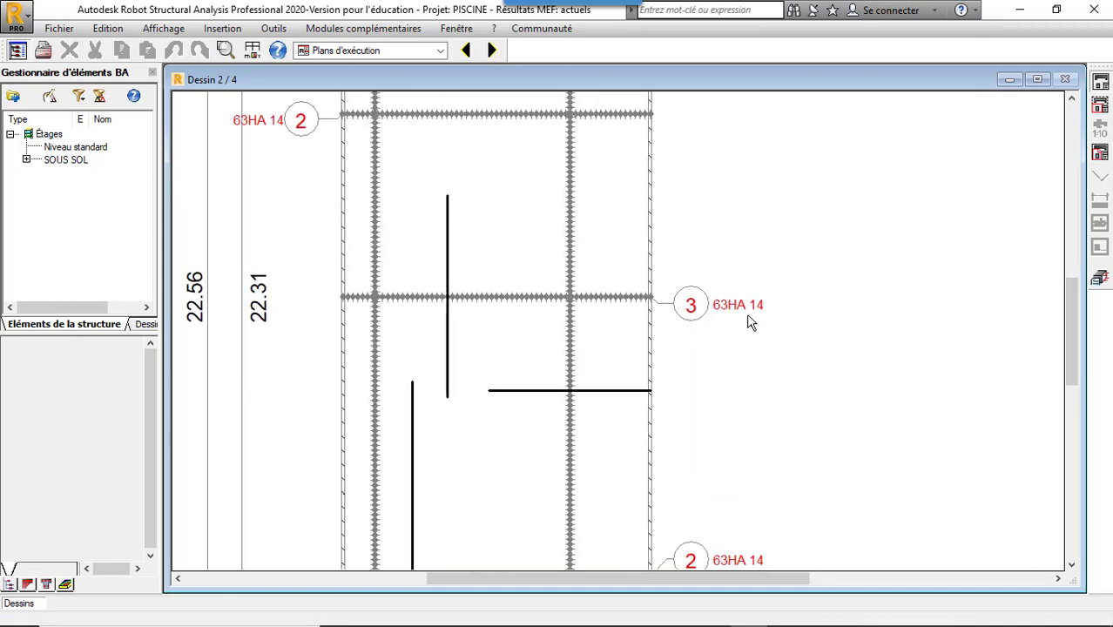
pyautogui.scroll(-3, 645, 277)
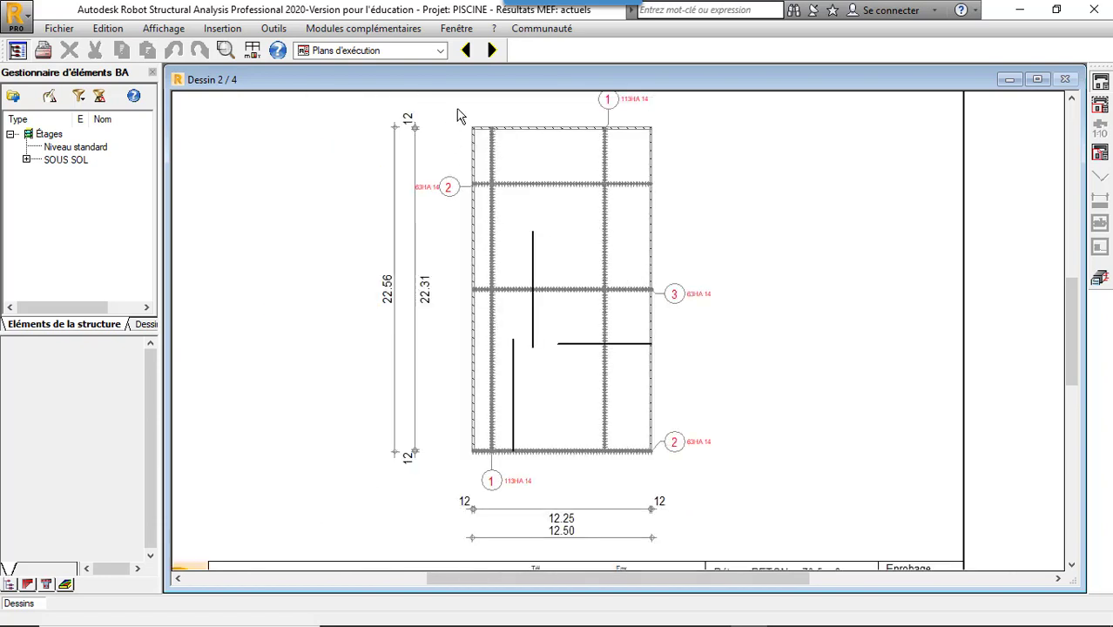
pyautogui.click(491, 50)
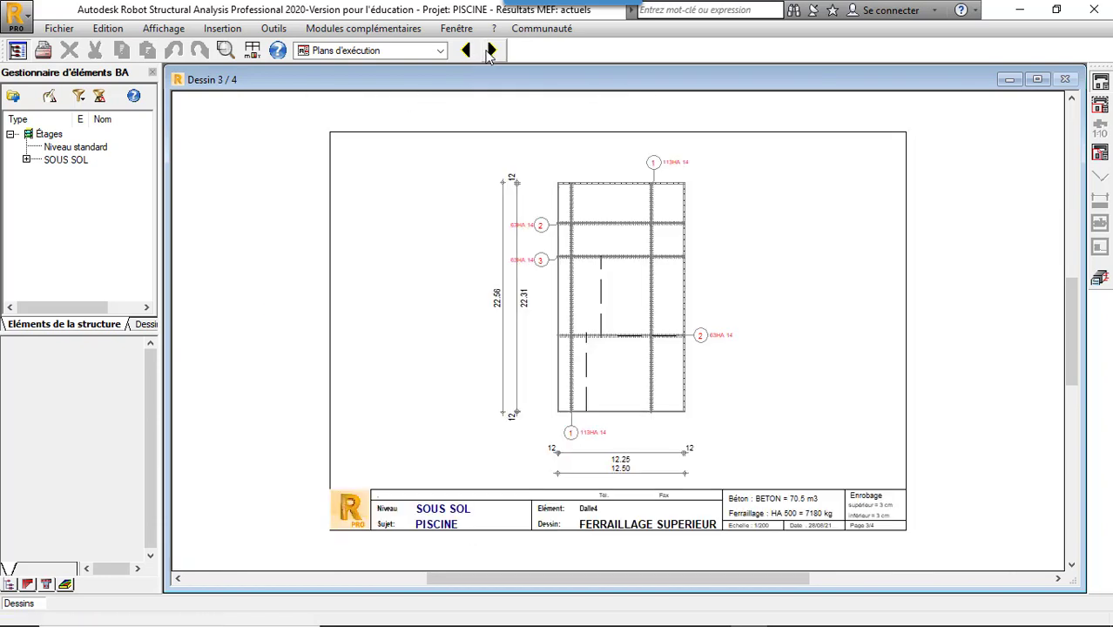
pyautogui.click(490, 51)
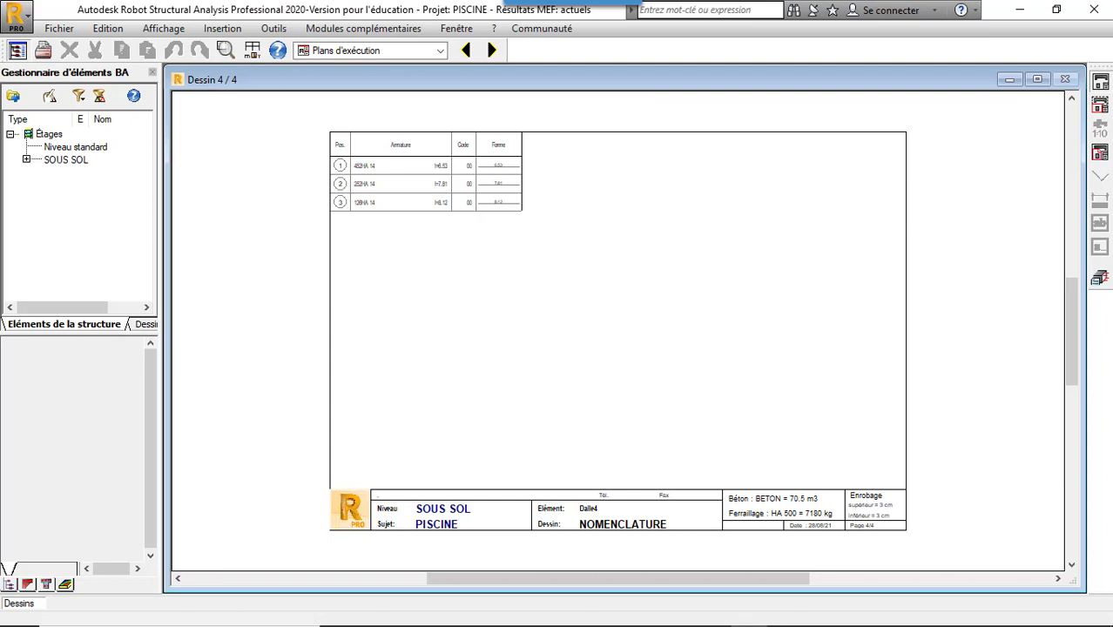
pyautogui.click(1104, 283)
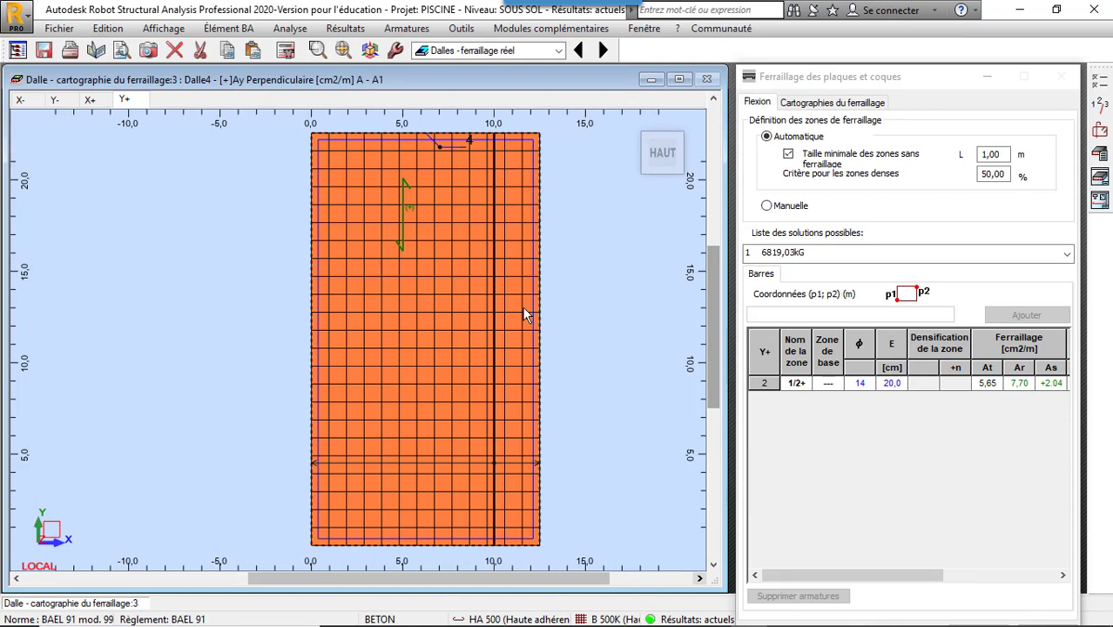
pyautogui.moveTo(566, 4)
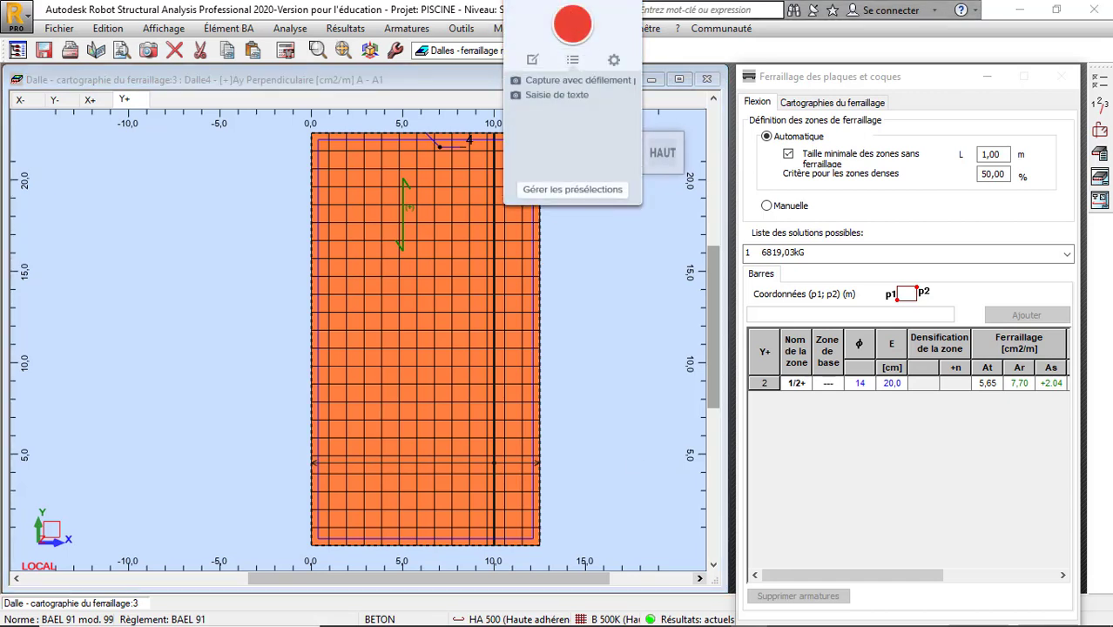
pyautogui.click(781, 616)
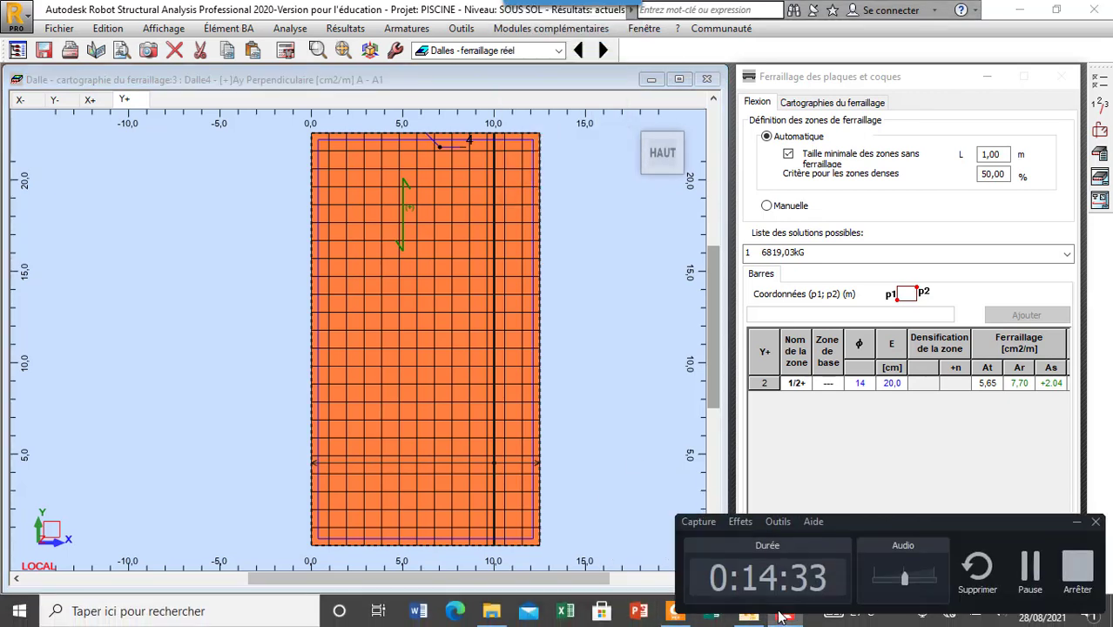